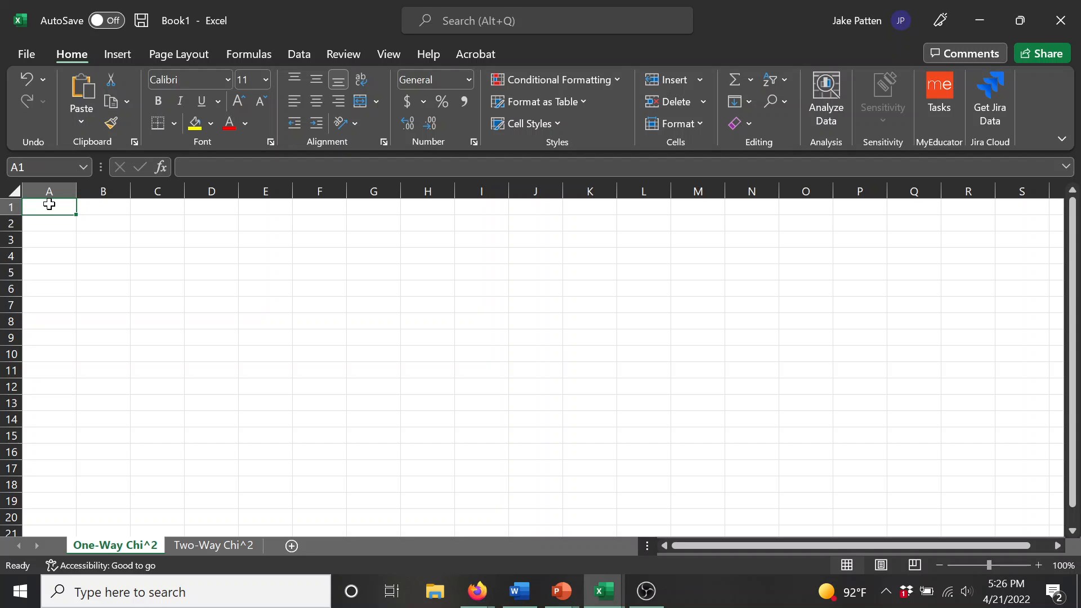
Step: Label cell A1 "Expected" and cell A2 "Observed"
type("E")
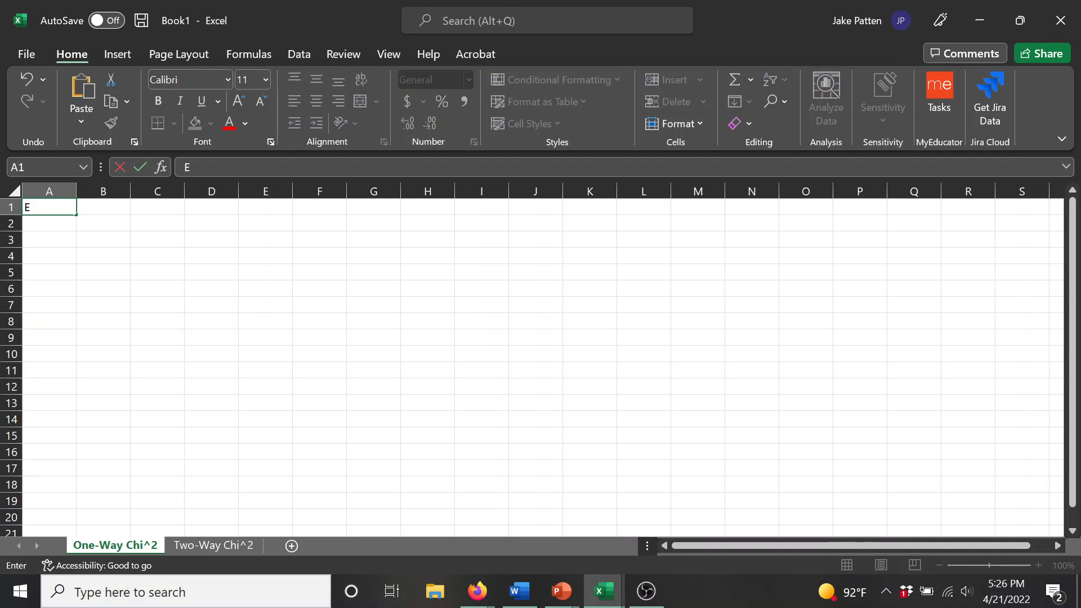
type("xpected")
key("Return")
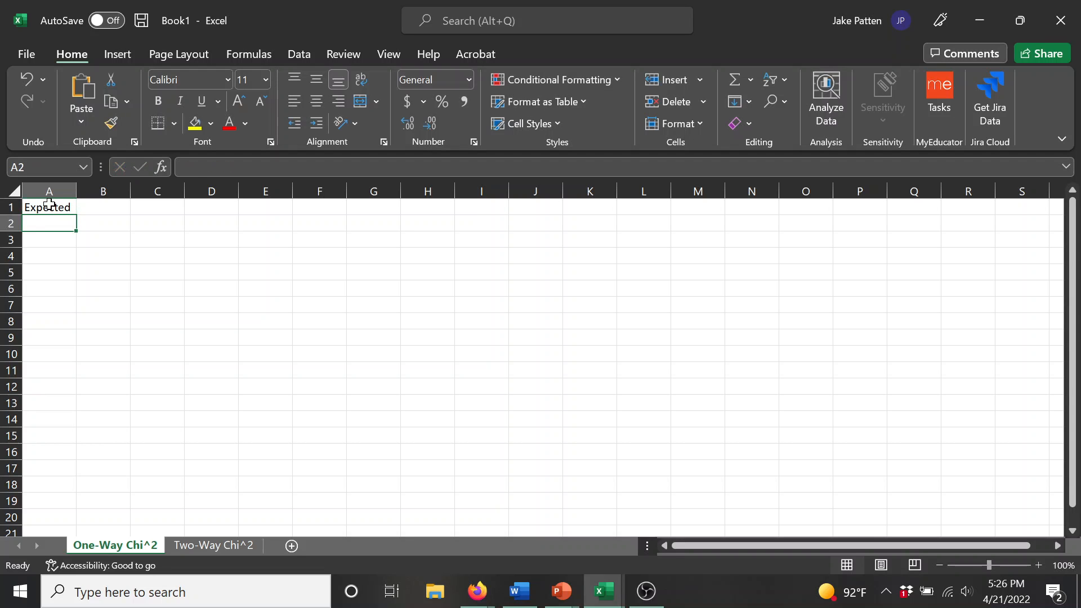
type("Obser")
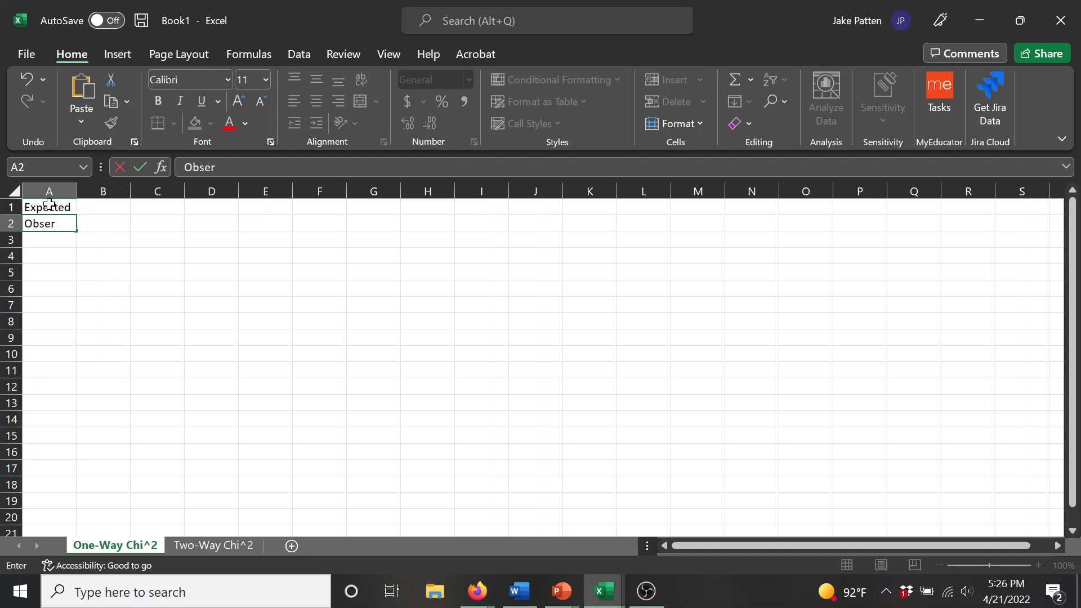
type("ved")
key("Return")
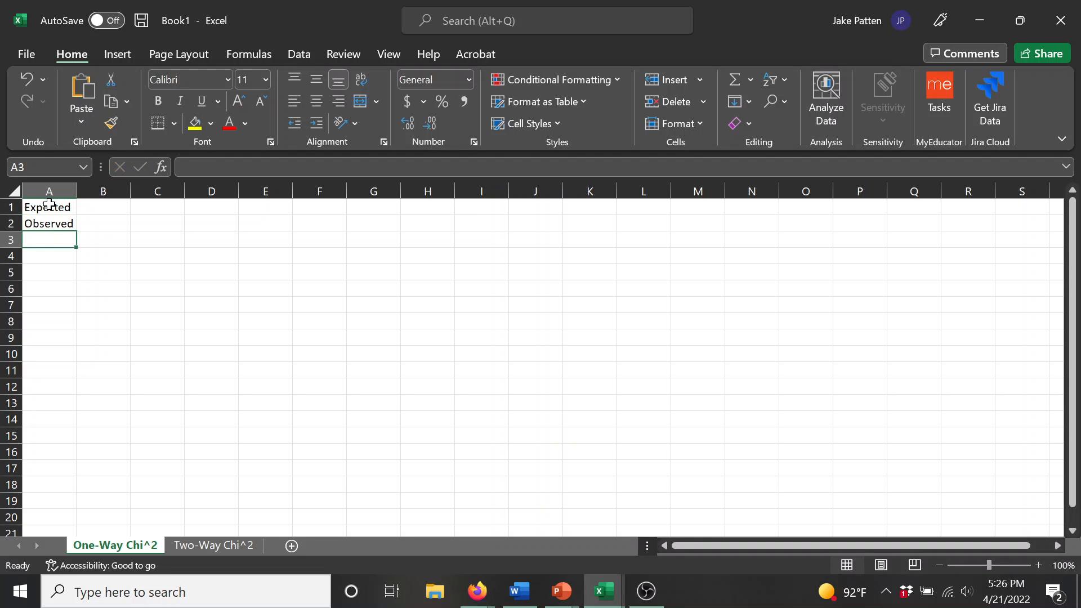
Step: Enter the label "n (categories)" in cell A4
key("Right")
key("Up")
key("Up")
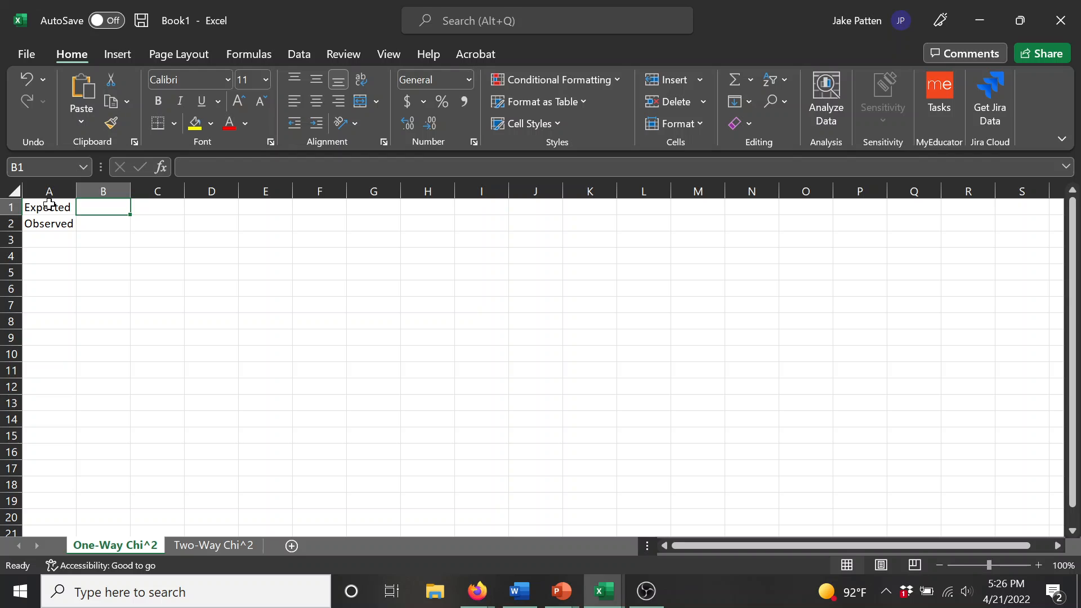
key("Down")
key("Down")
key("Down")
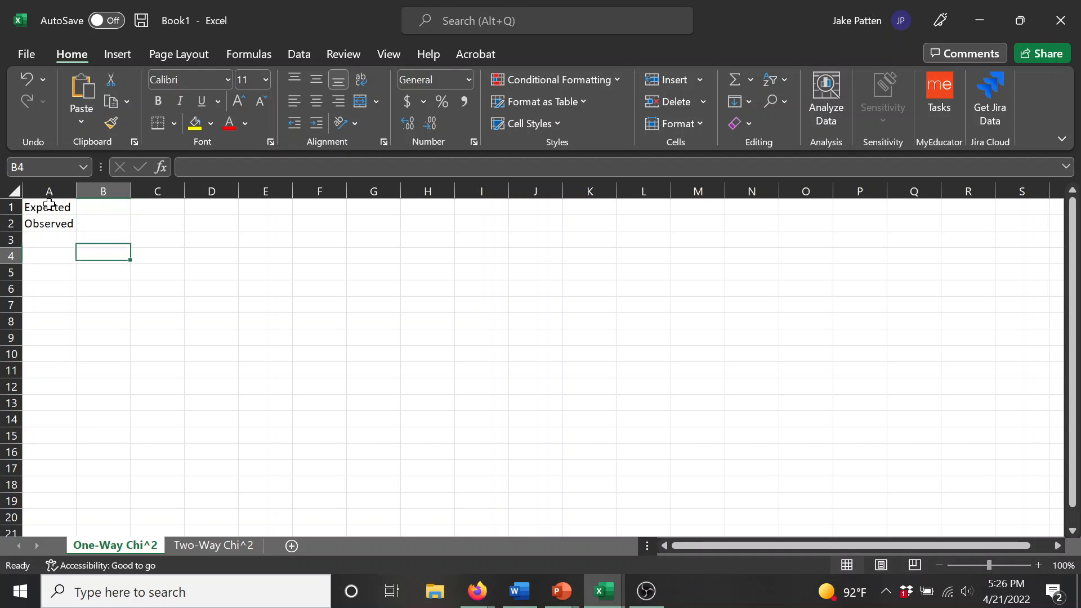
key("Left")
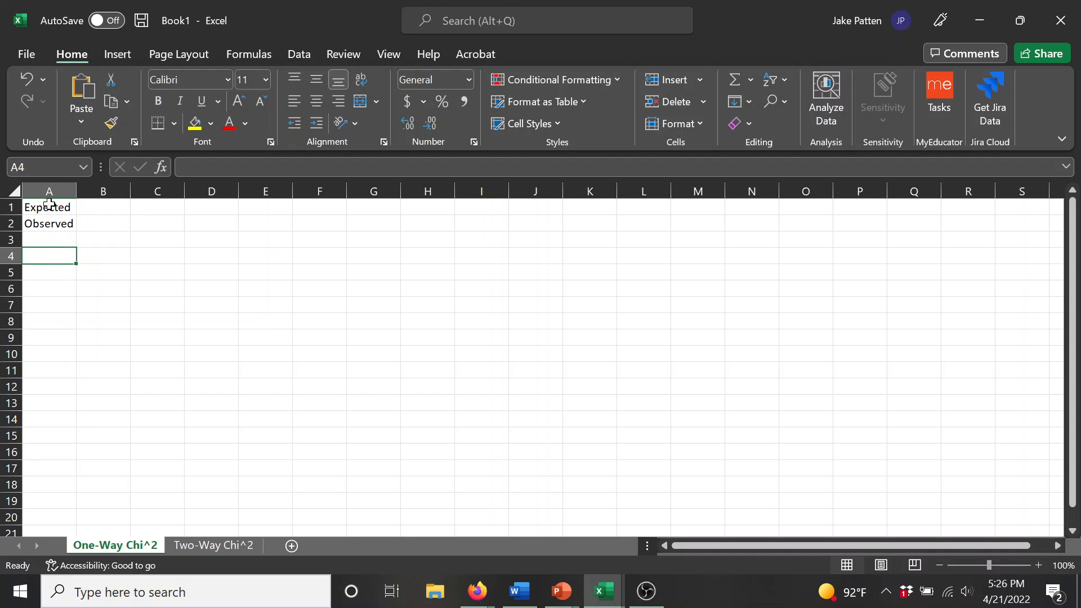
type("Ca")
key("BackSpace")
key("BackSpace")
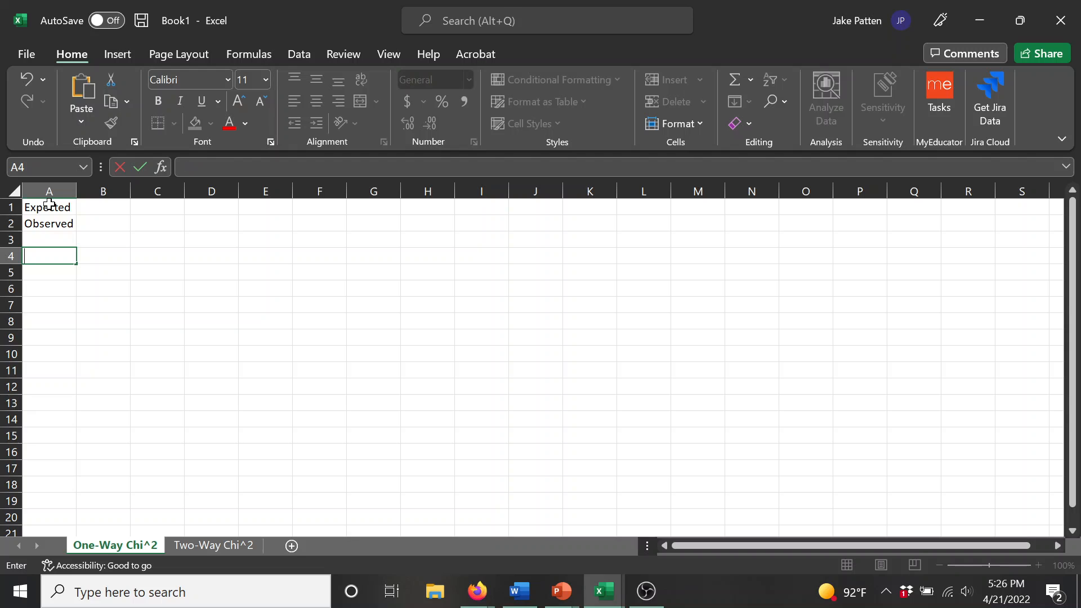
type("n (categories)")
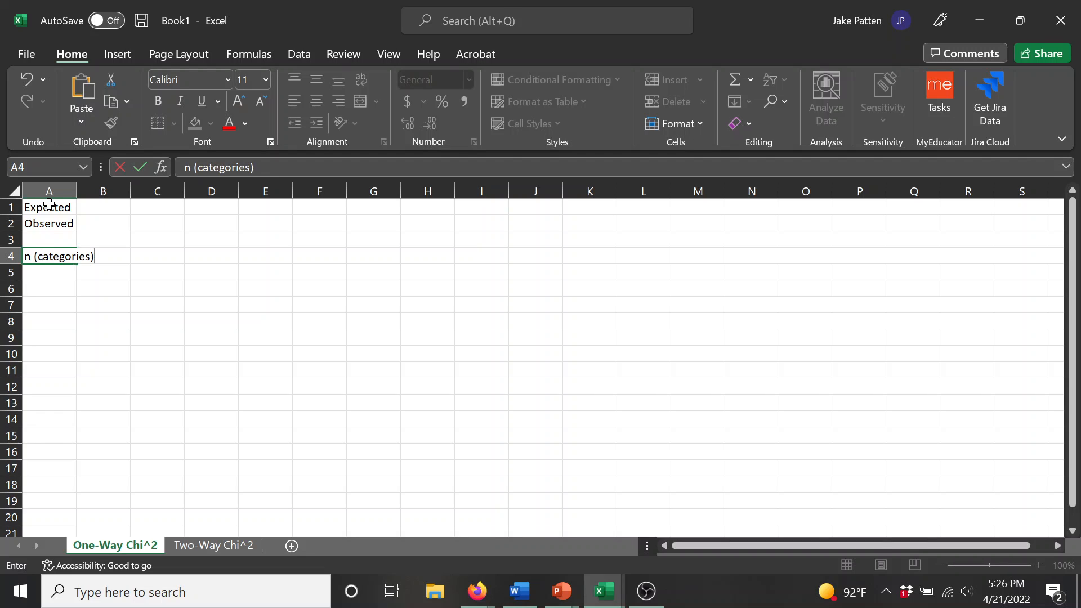
key("Return")
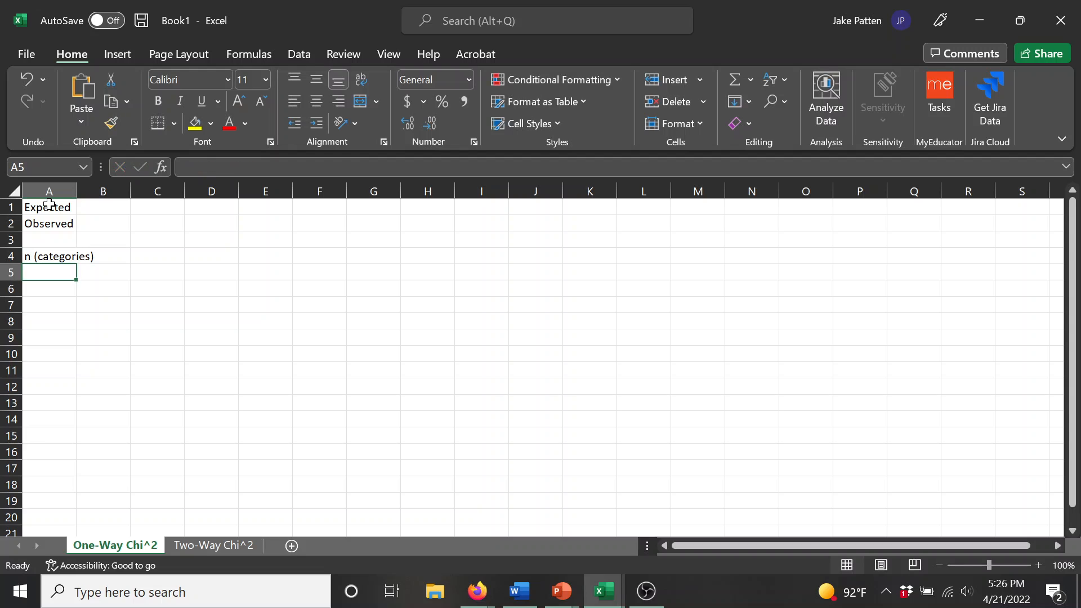
Step: Enter the label "df" in cell A7, leaving two empty rows beneath the categories label
key("Return")
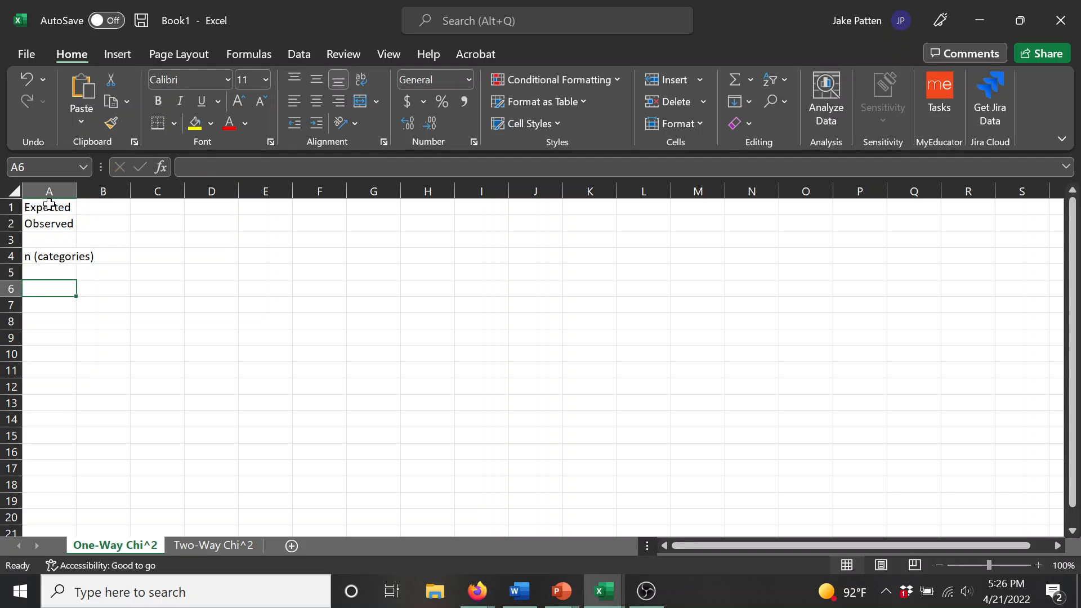
key("Return")
type("df")
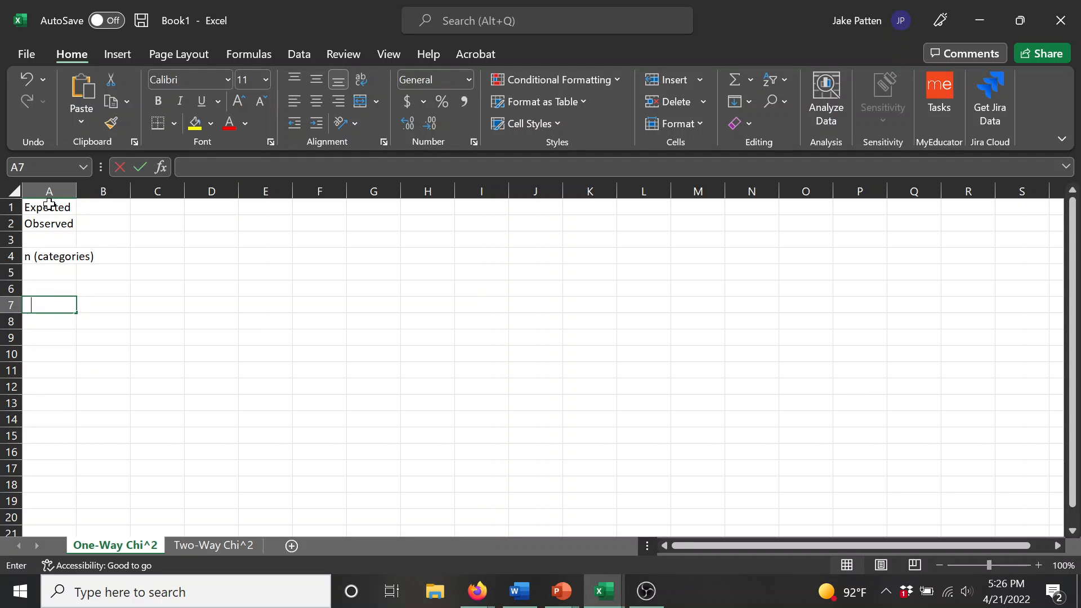
key("Return")
key("Return")
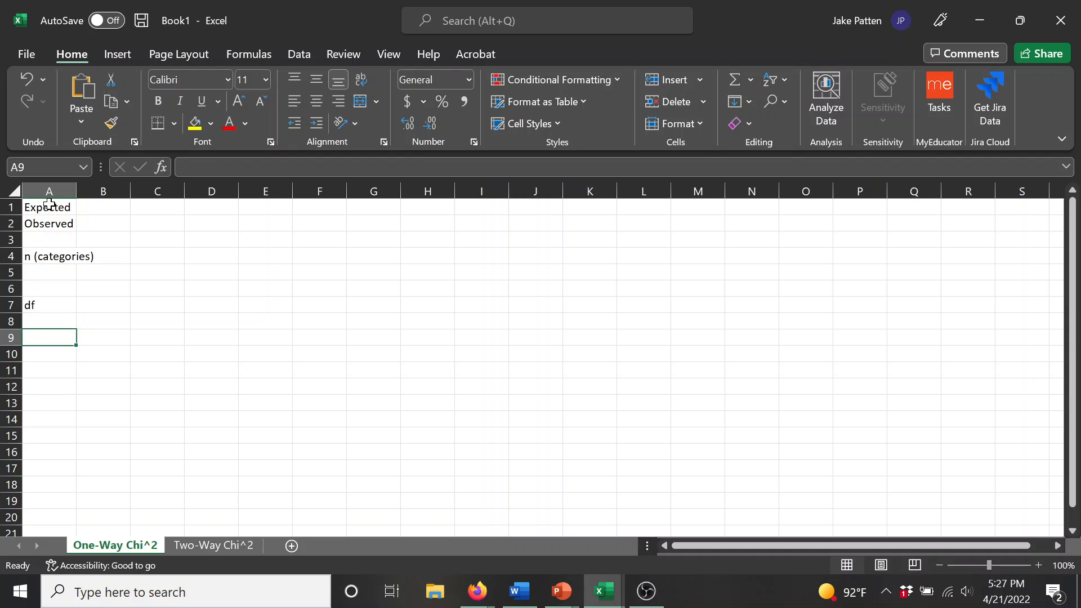
Step: Enter the label "Chi^2 Test Statistic" in cell A9
type("Chi")
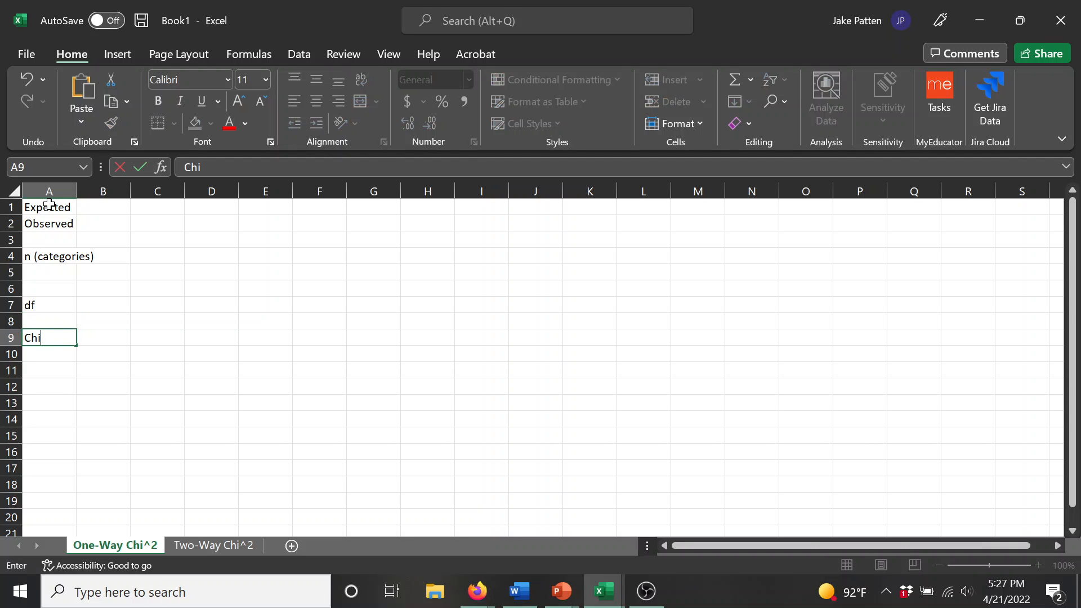
type("2")
key("BackSpace")
type("^2 Test Stat")
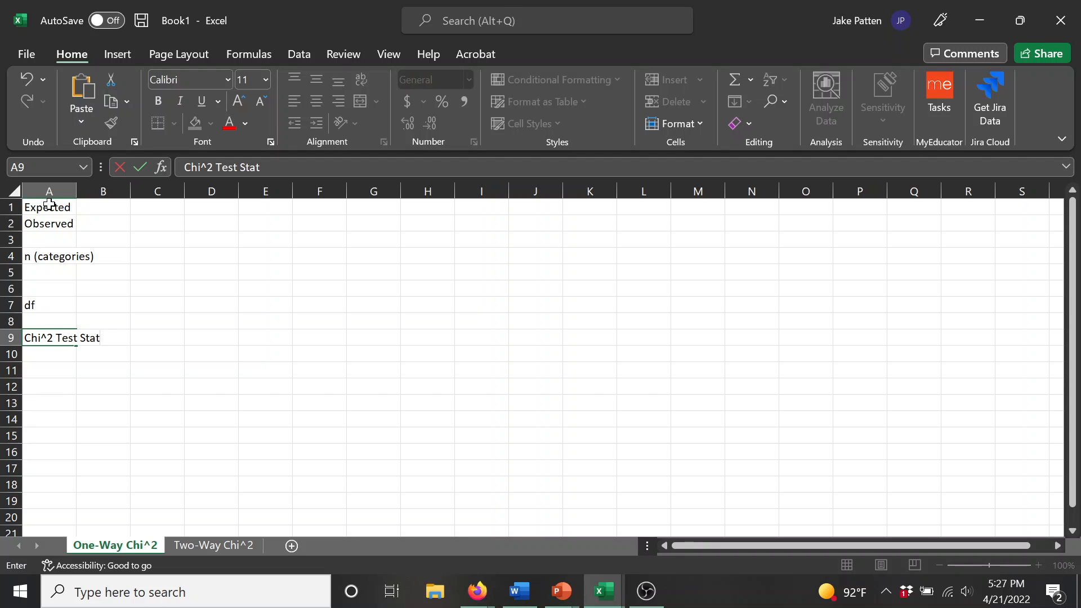
type("istic")
key("Return")
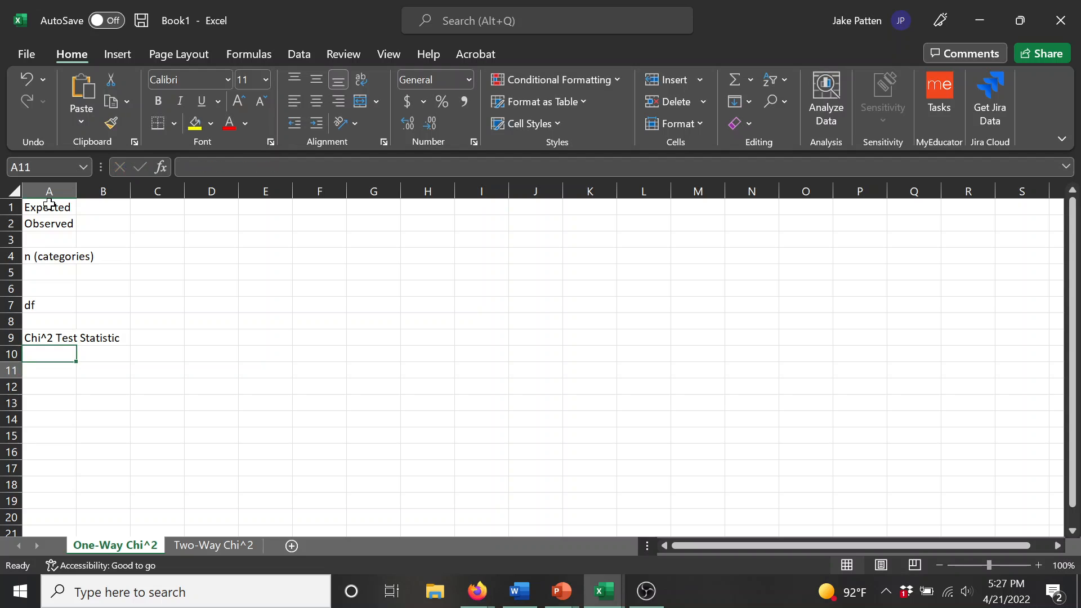
Step: Enter the label "p-value" in cell A11 and widen column A to fit all the labels
key("Return")
type("p-value")
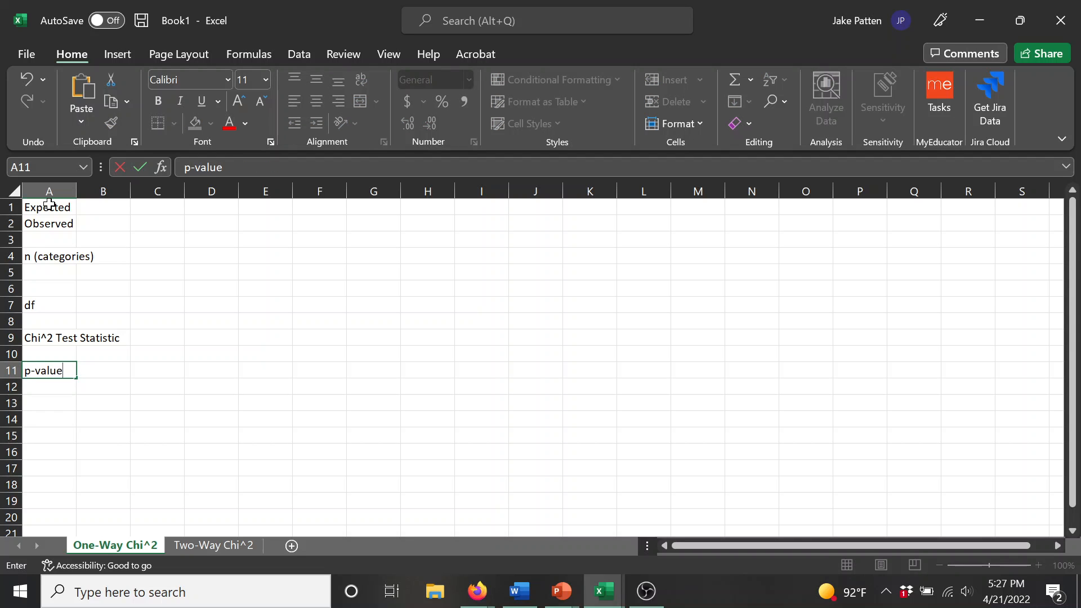
key("Return")
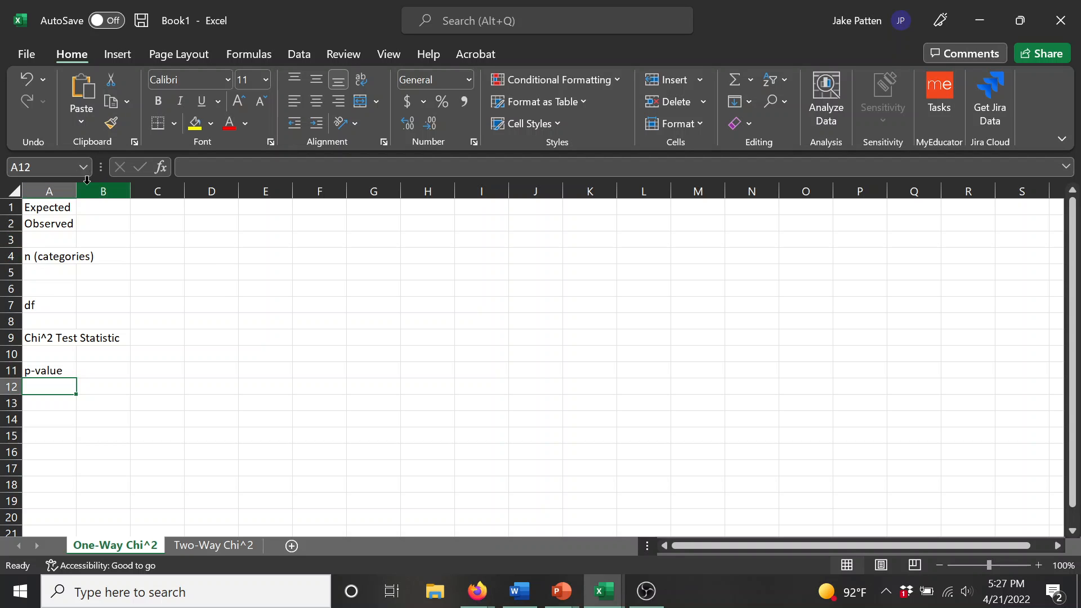
left_click_drag(79, 191, 128, 192)
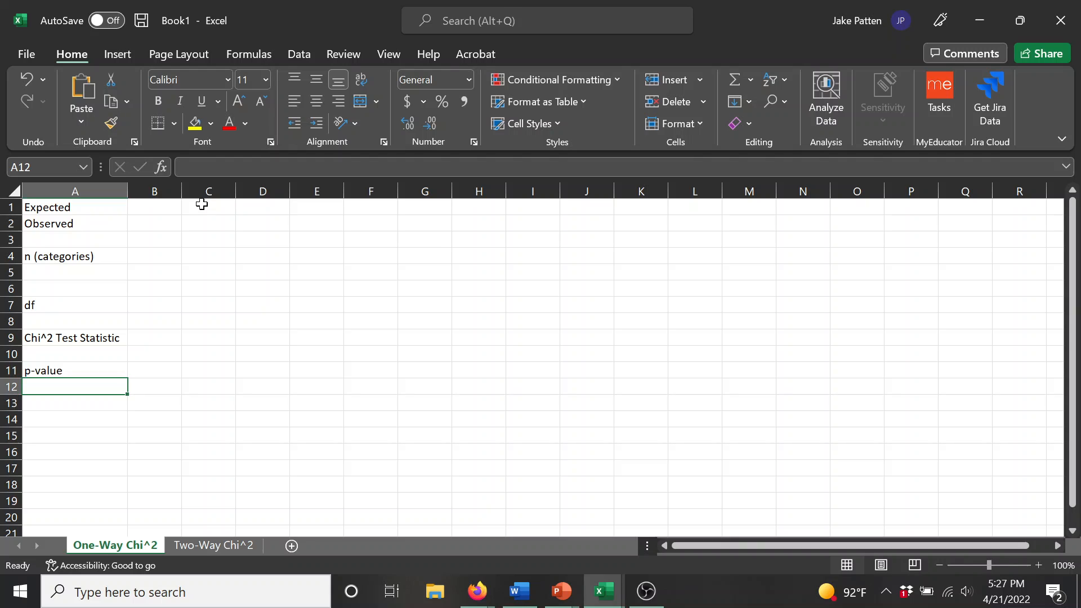
Step: Write the chi-square formula as a text note in cell G3: "chi^2 = SUM ( ( o - e )^2)/e"
left_click(149, 240)
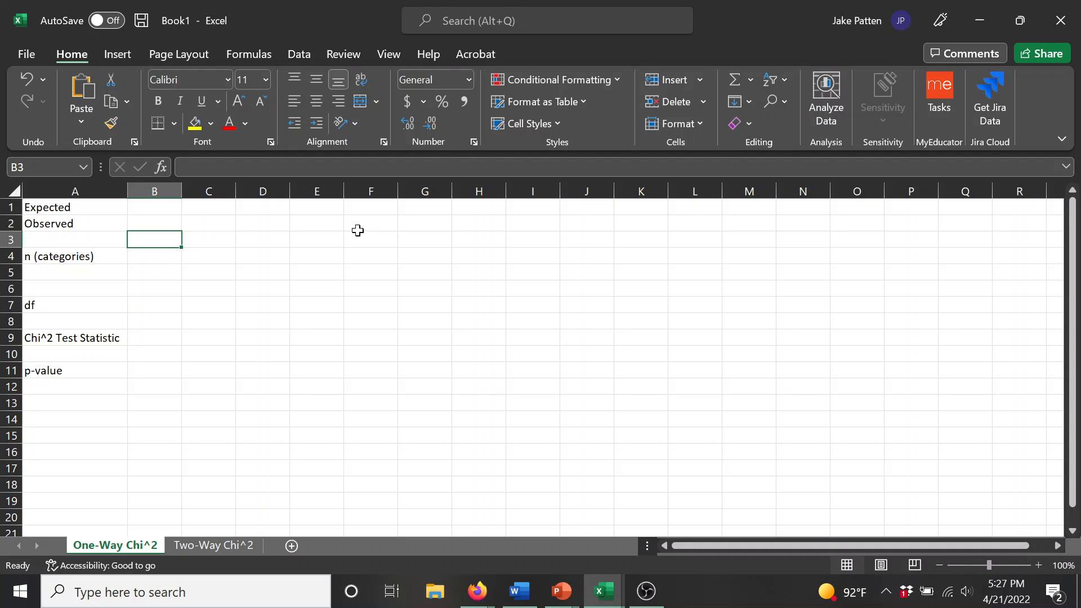
key("Right")
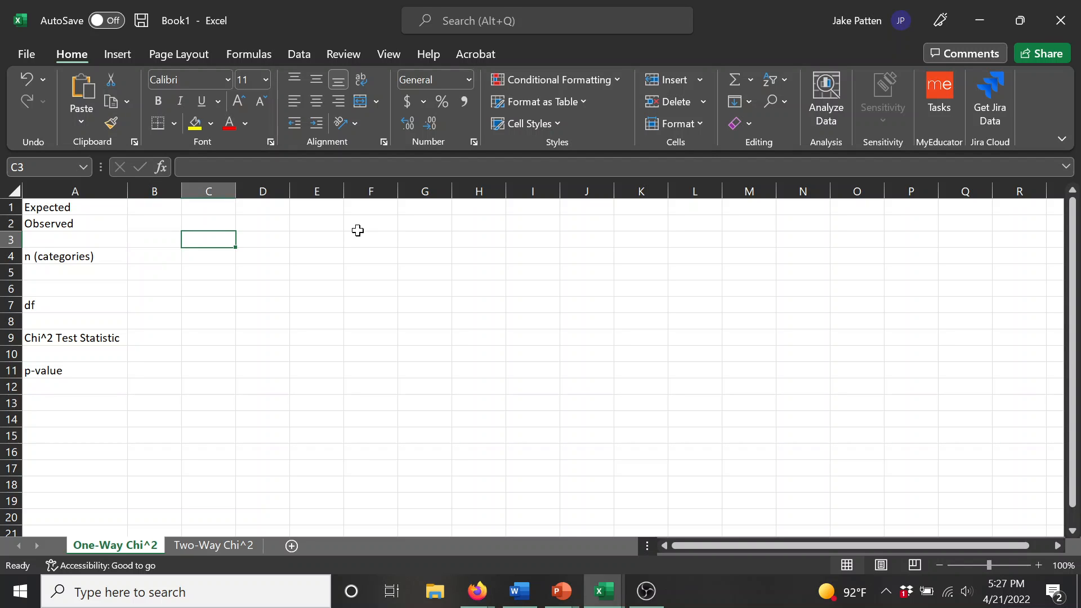
key("Right")
key("Right")
key("Right")
key("Right")
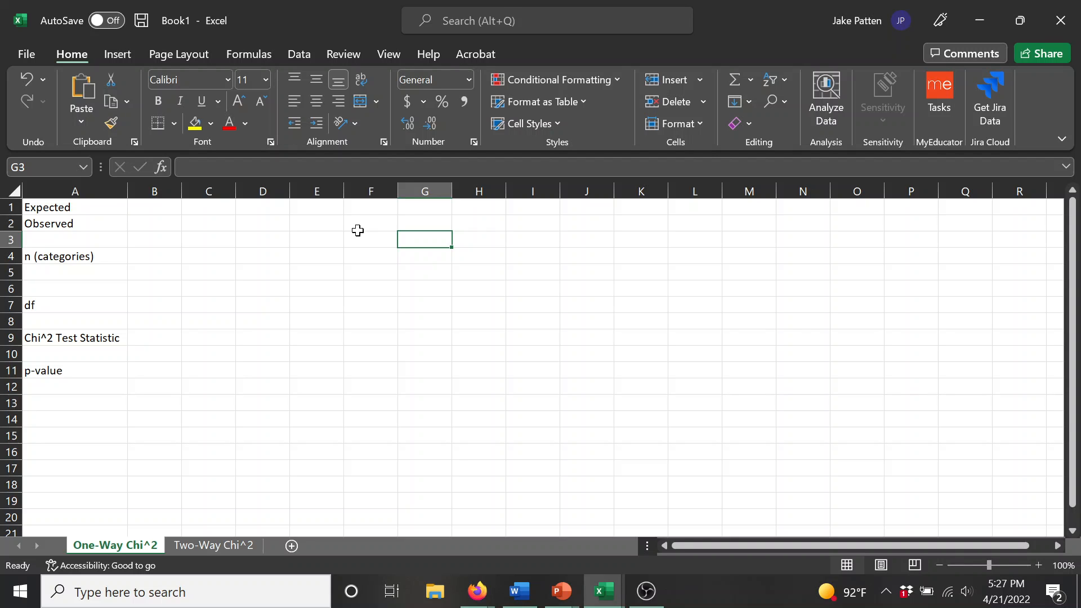
type("chi")
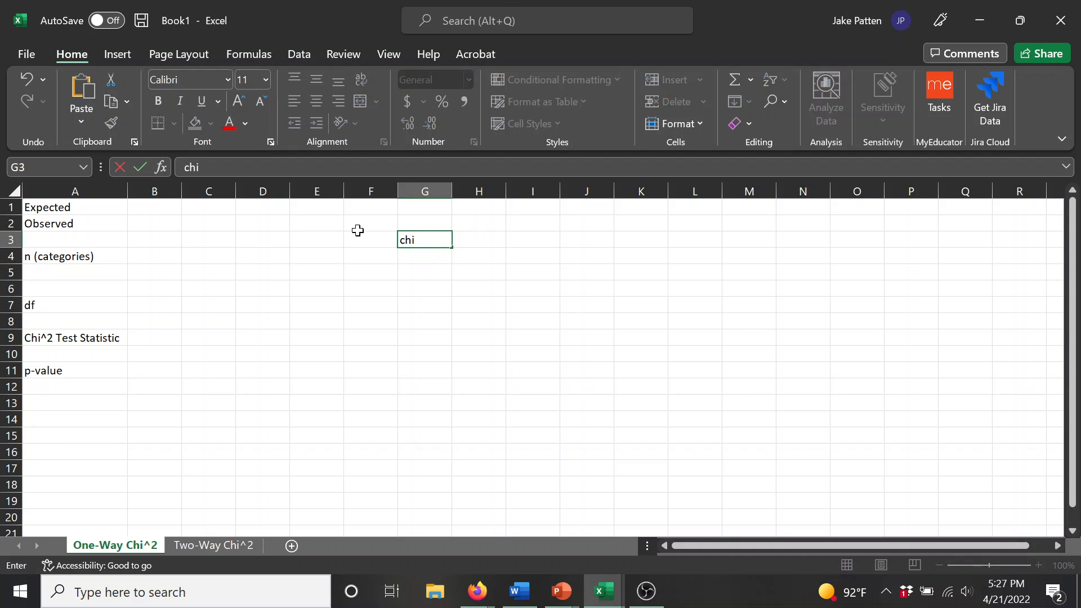
type("^2 = SUM")
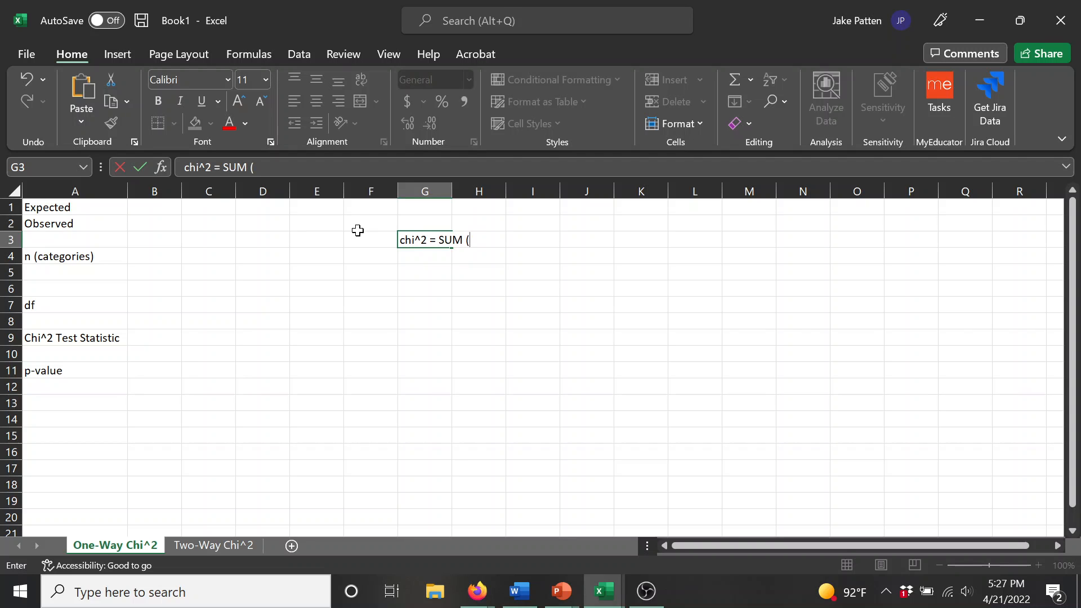
type(" ( o")
key("BackSpace")
type("( o - e )^2)/e")
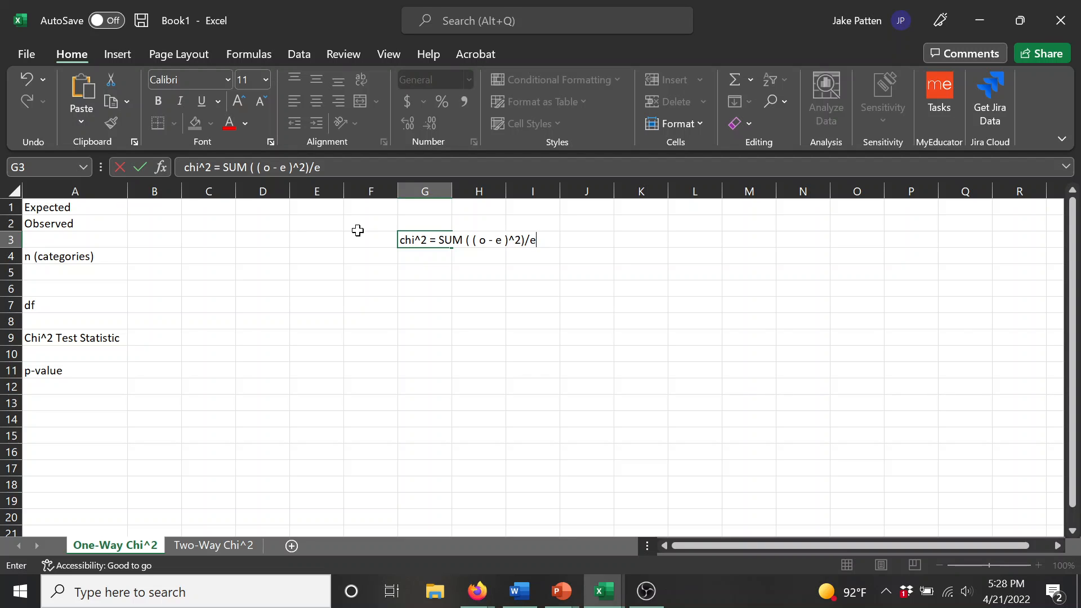
left_click(358, 233)
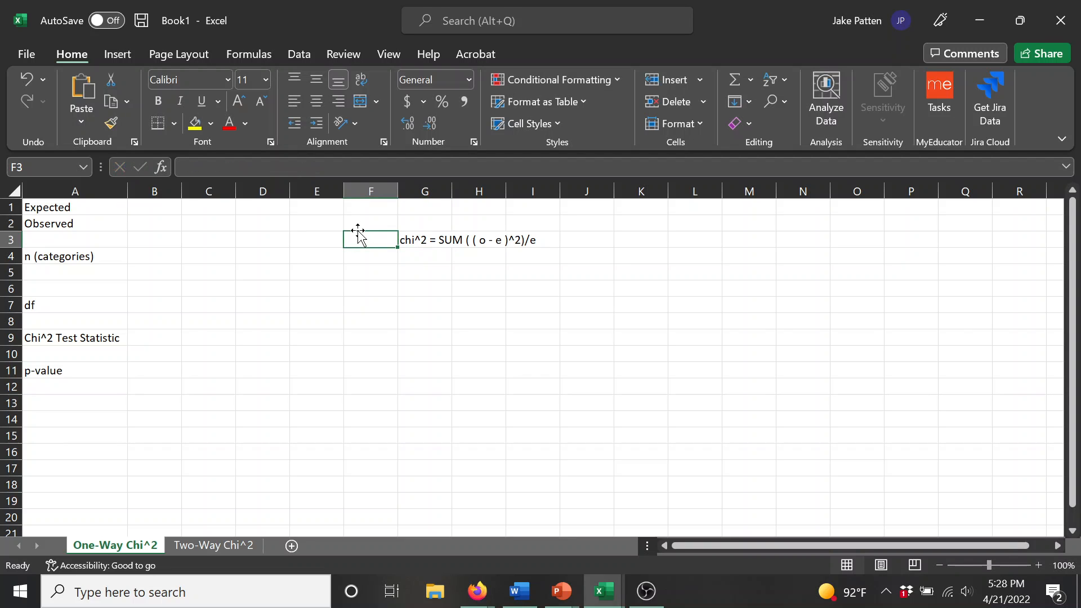
key("Right")
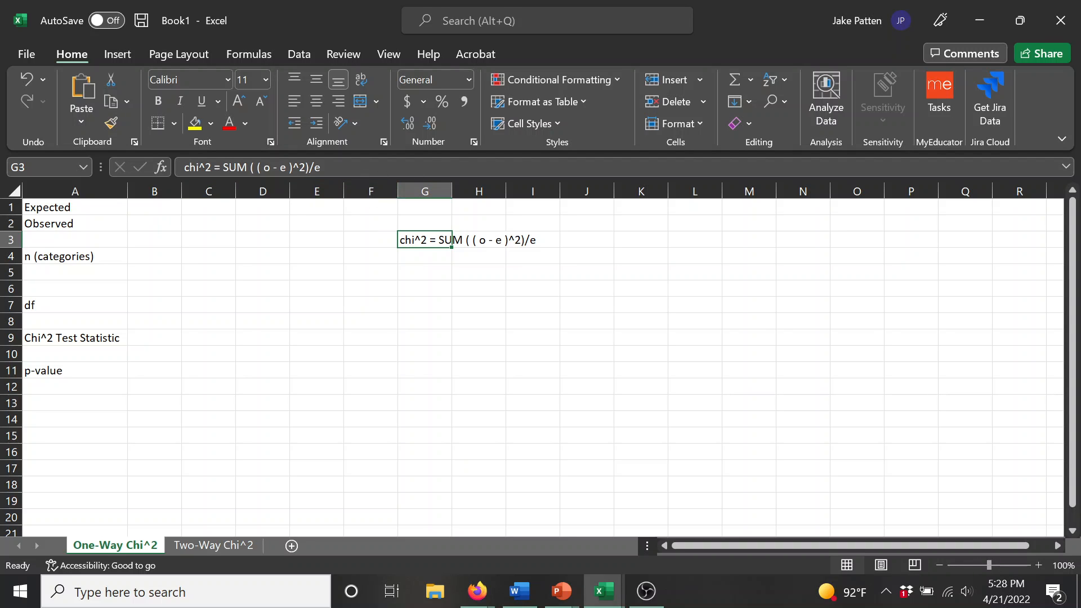
left_click_drag(320, 167, 254, 167)
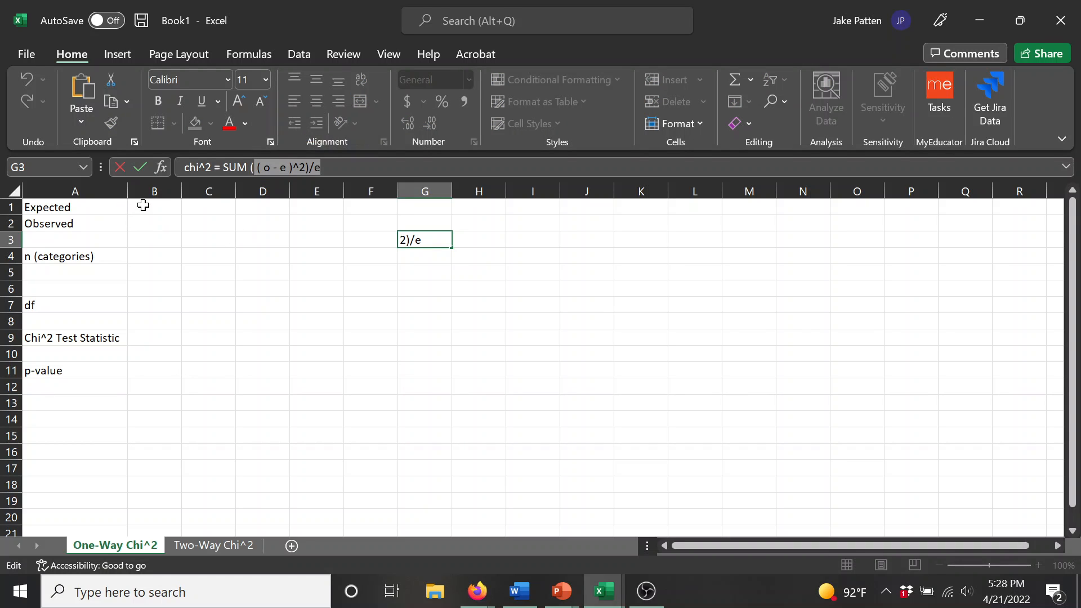
Step: Enter the formula =((B2-B1)^2)/B1 in cell B3 to compute the first category's chi-square component
left_click(160, 240)
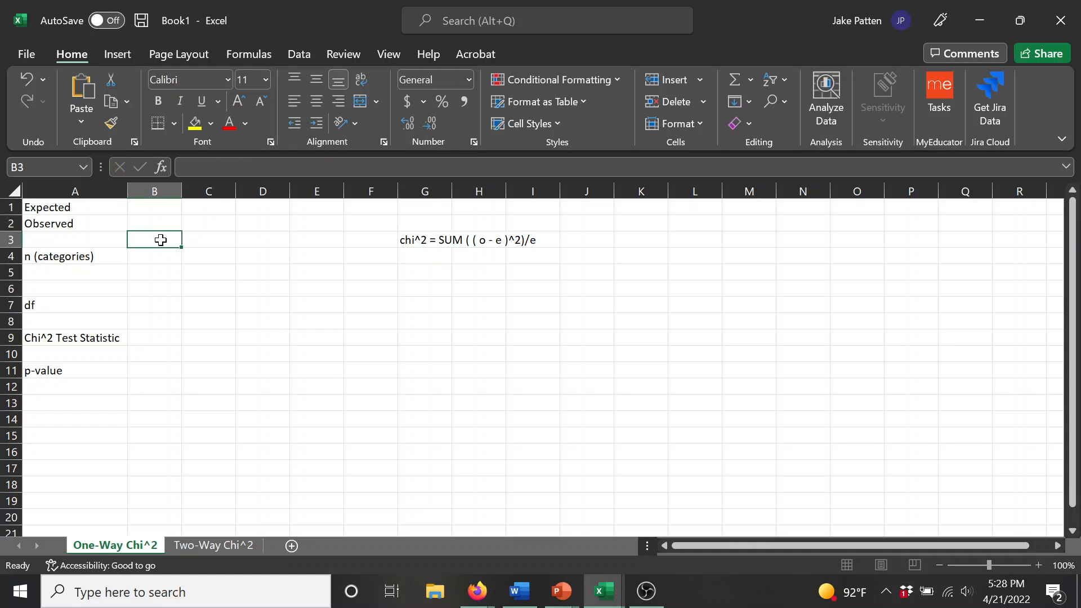
type("=")
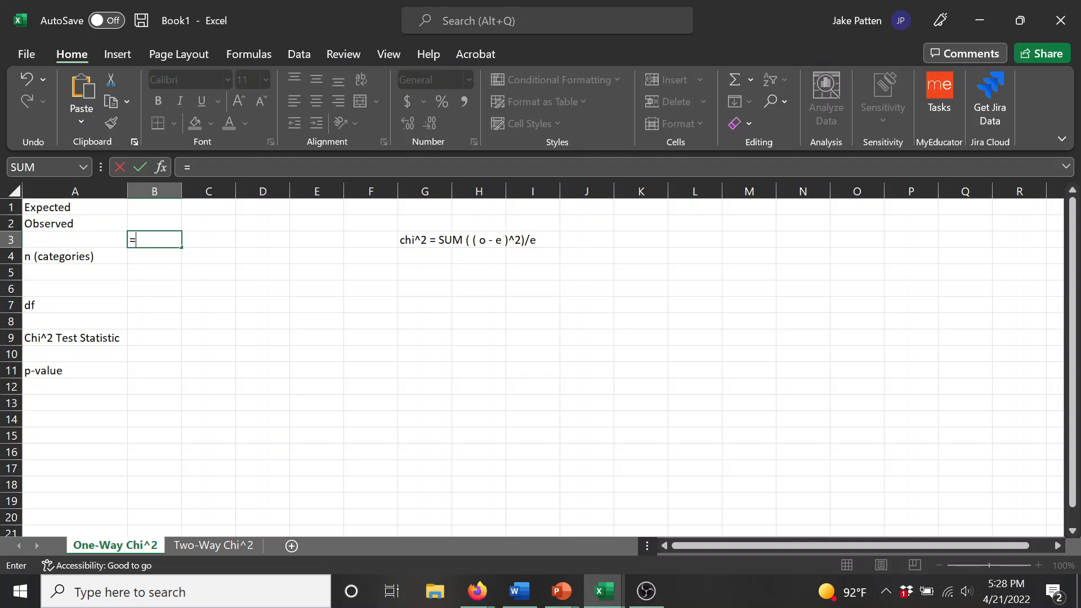
type("((")
key("Up")
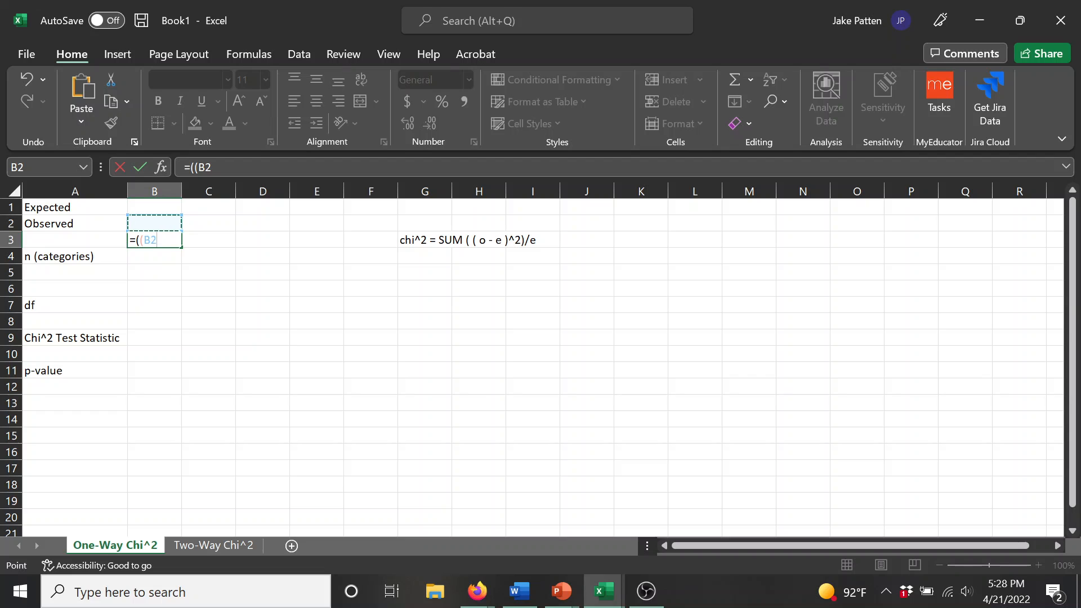
type("-")
key("Up")
key("Up")
type(")")
type("^2")
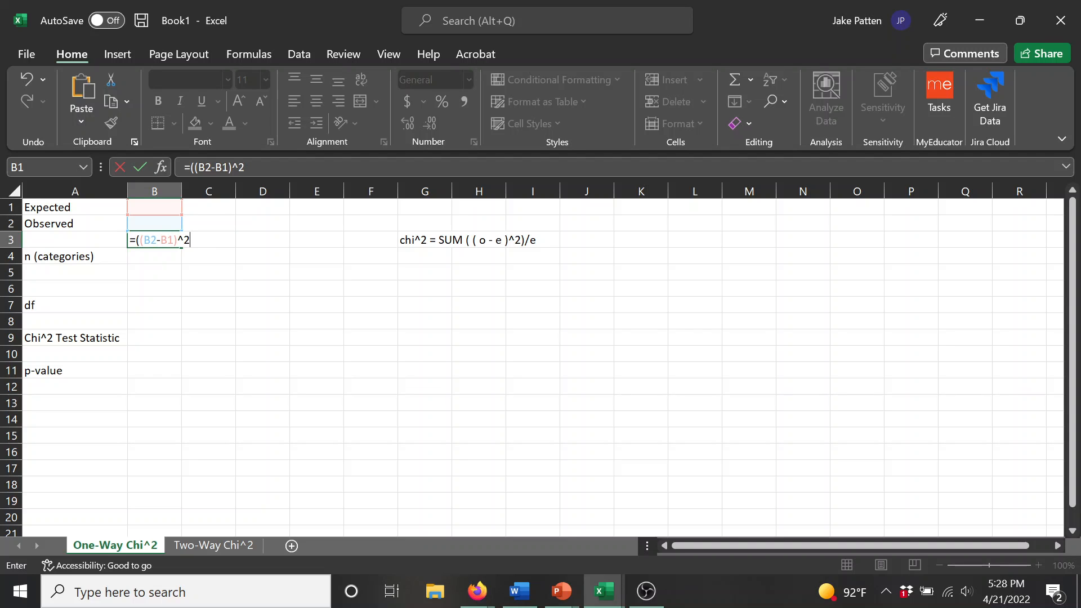
type(")")
type("B1")
key("Return")
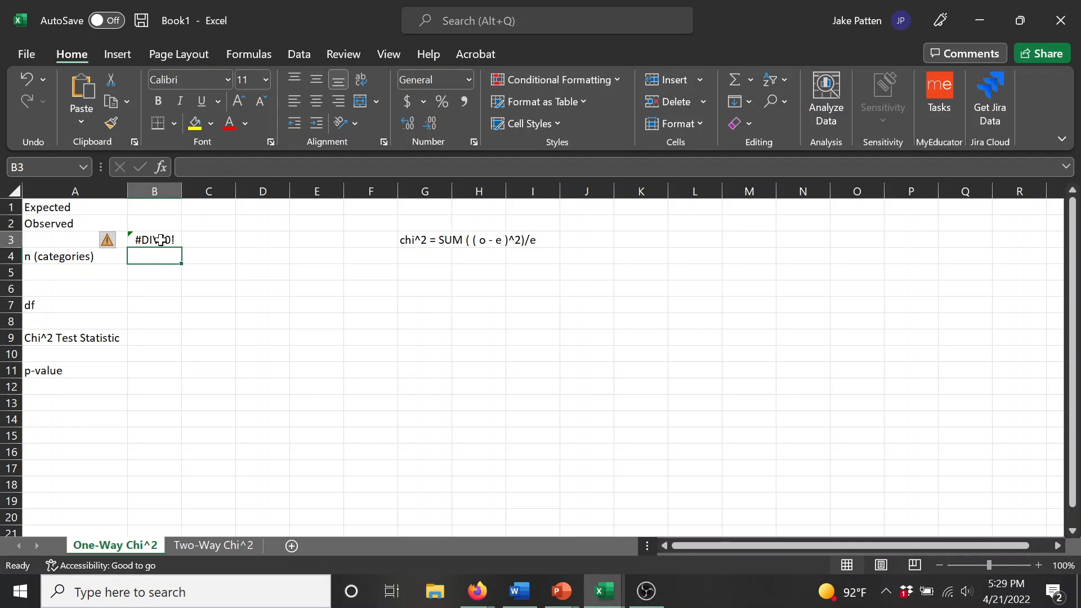
Step: Fill the formula in B3 across row 3 through column CZ
left_click(162, 239)
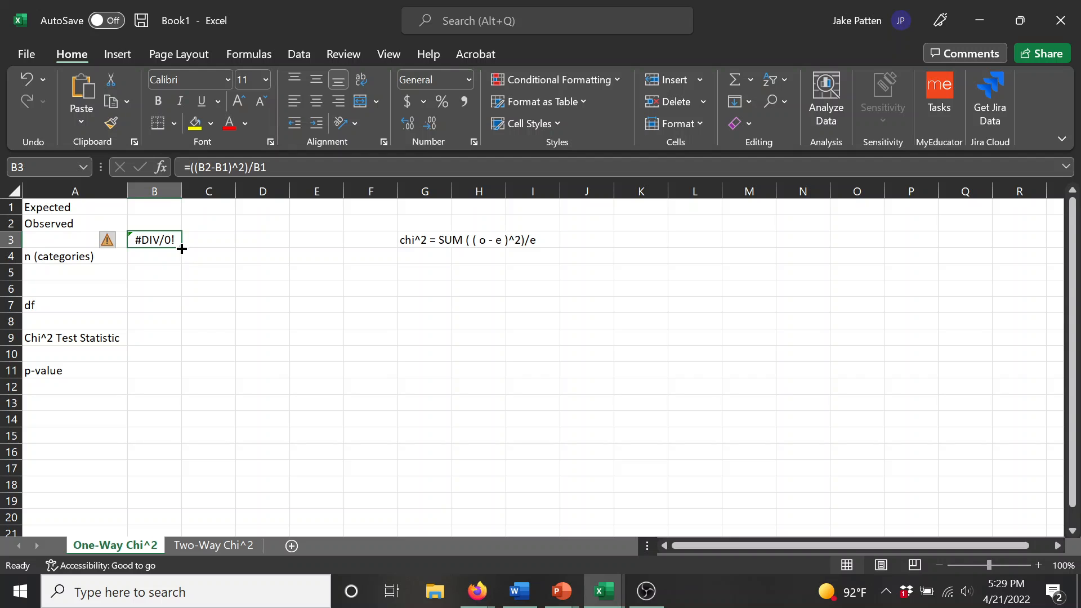
left_click_drag(181, 246, 554, 259)
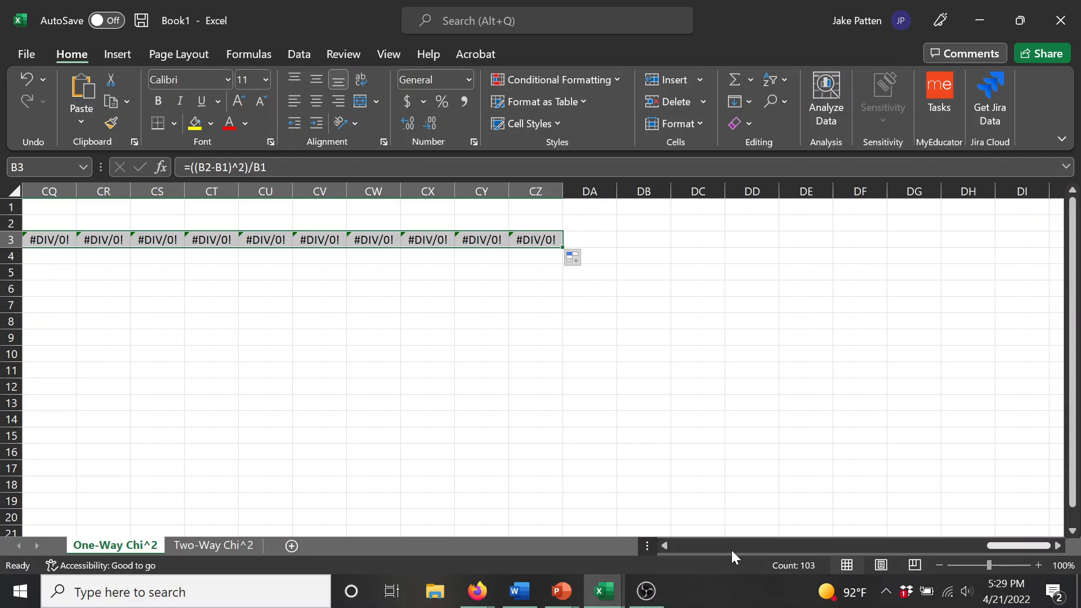
Step: Enter 6 as the number of categories in cell B4
left_click_drag(1036, 547, 698, 555)
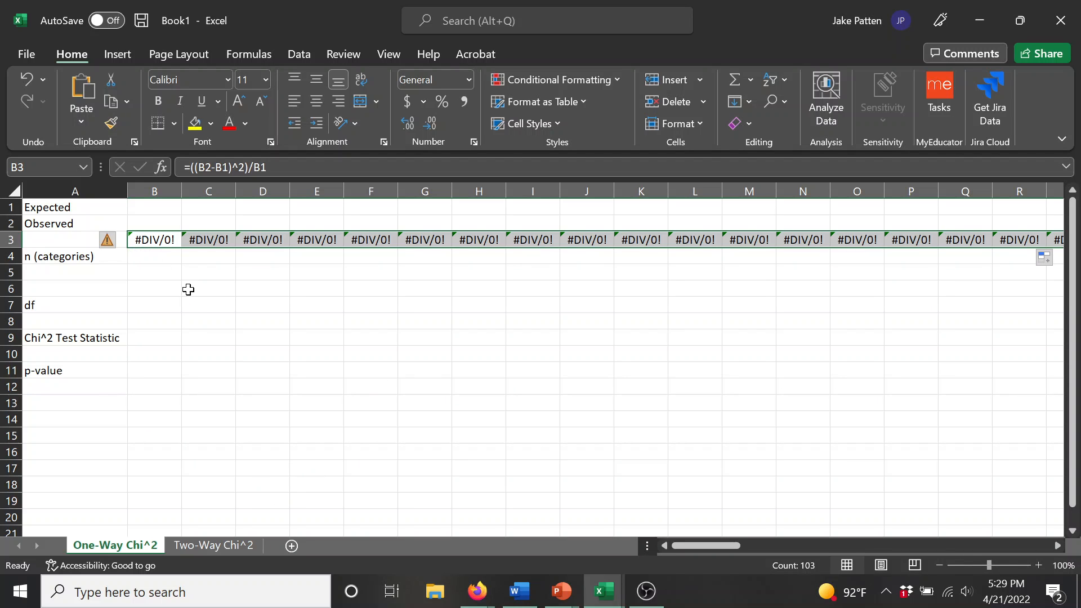
left_click(147, 256)
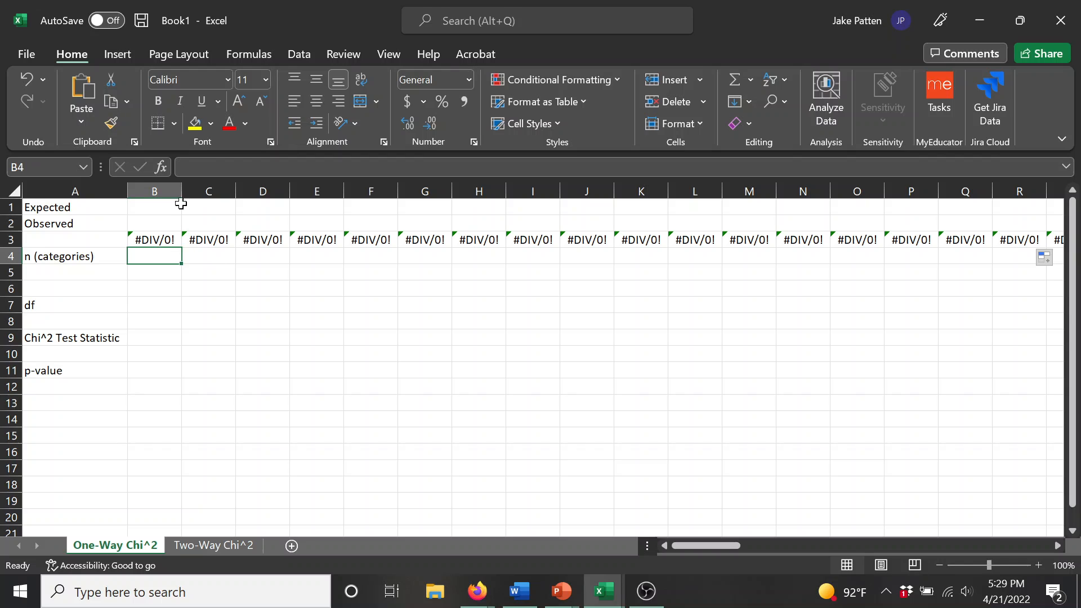
type("6")
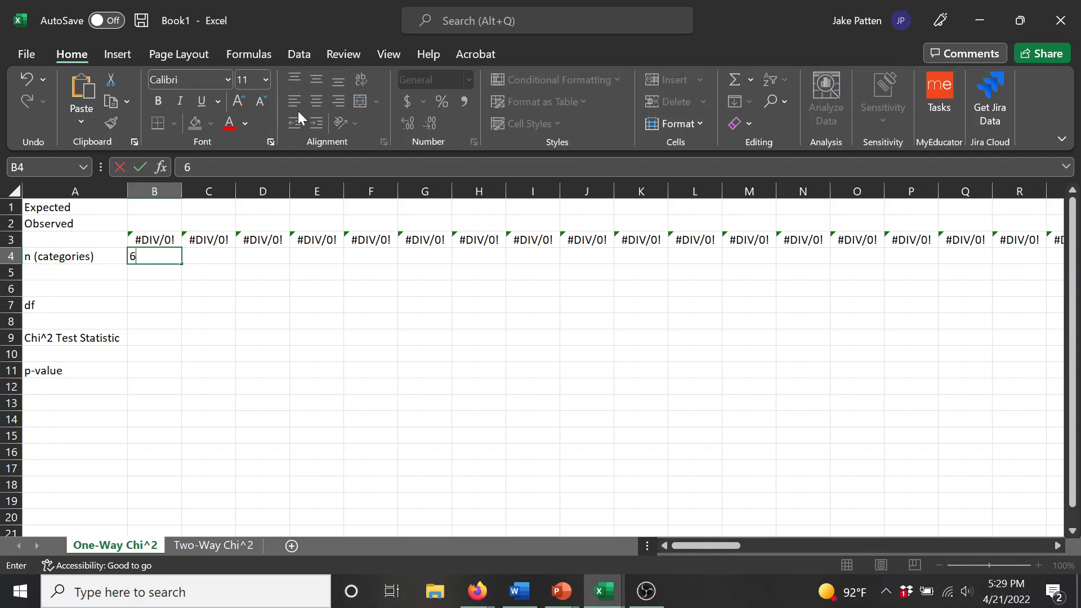
Step: Enter an expected value of 25 for each of the six categories in cells B1 through G1
left_click(162, 206)
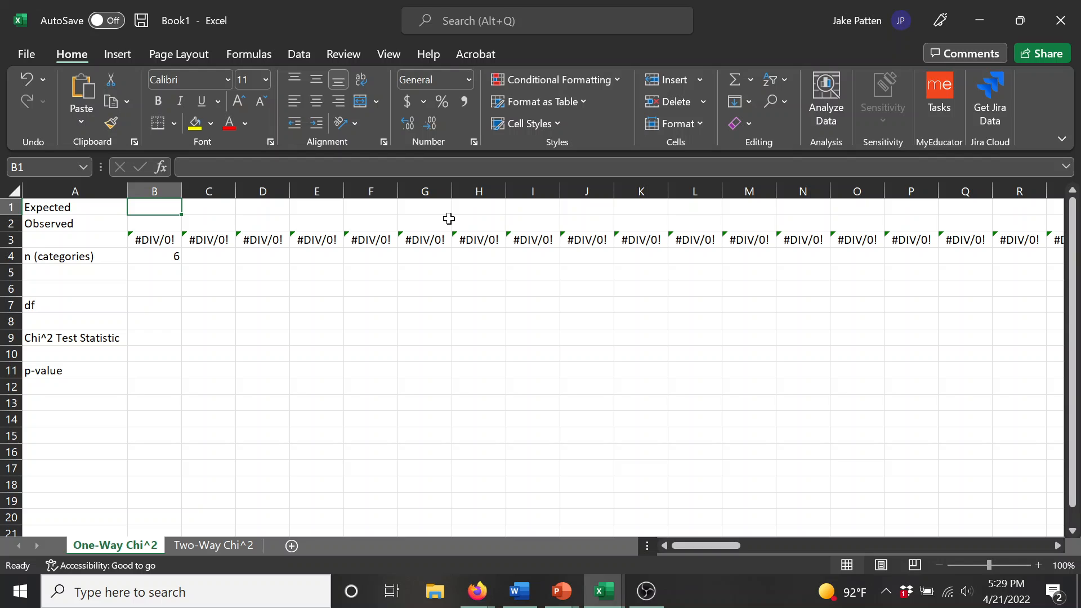
type("25")
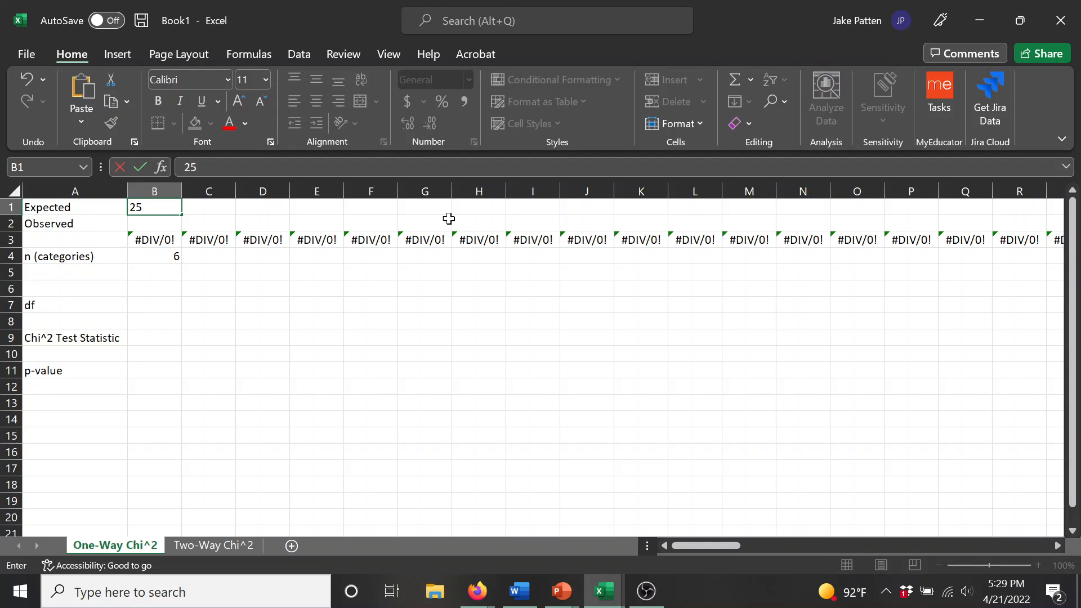
key("Tab")
type("25")
key("Tab")
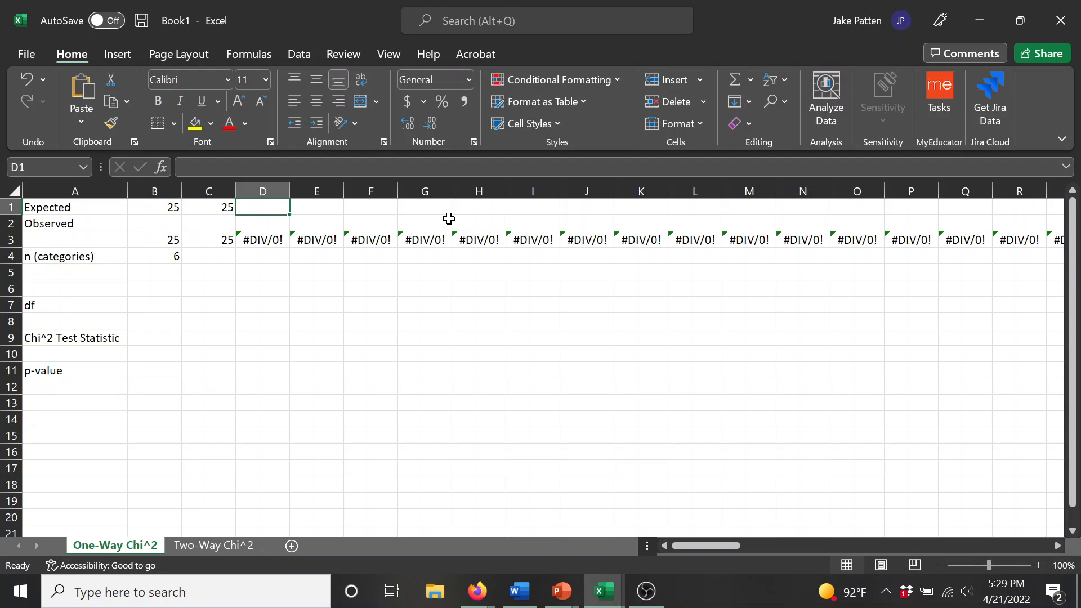
type("25")
key("Tab")
type("25")
key("Tab")
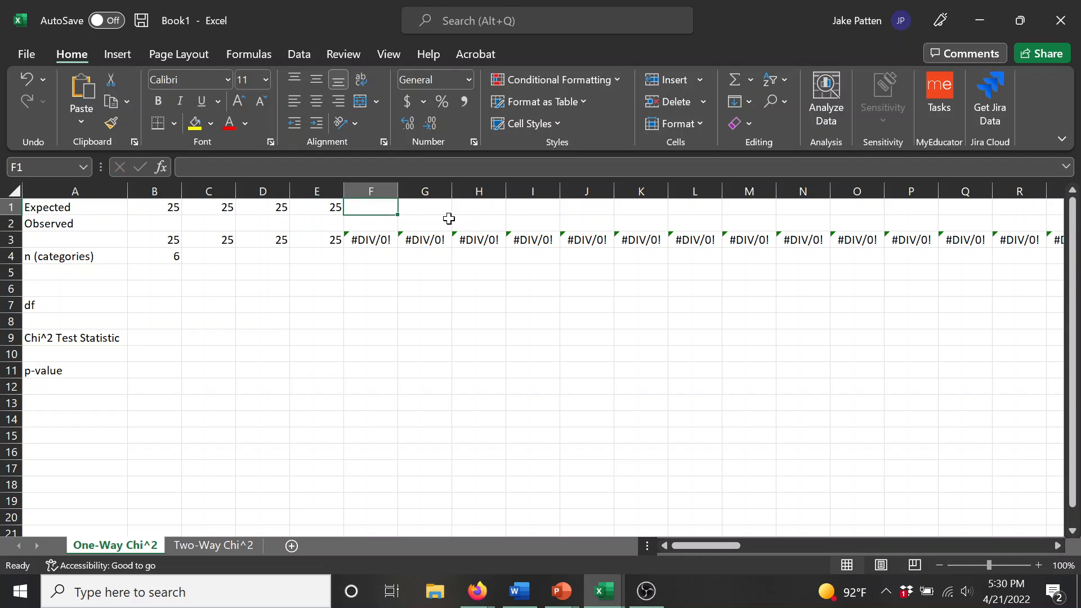
type("25")
key("Tab")
type("25")
key("Tab")
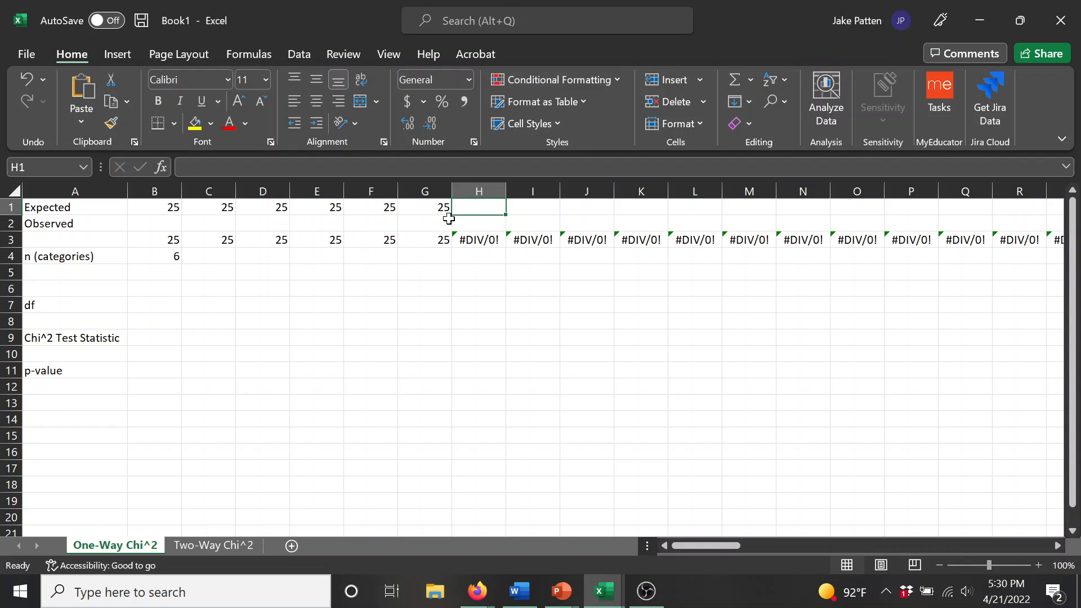
Step: Enter the observed values 23, 22 and 30 for the first three categories in cells B2, C2 and D2
key("Left")
key("Left")
key("Left")
key("Left")
key("Left")
key("Left")
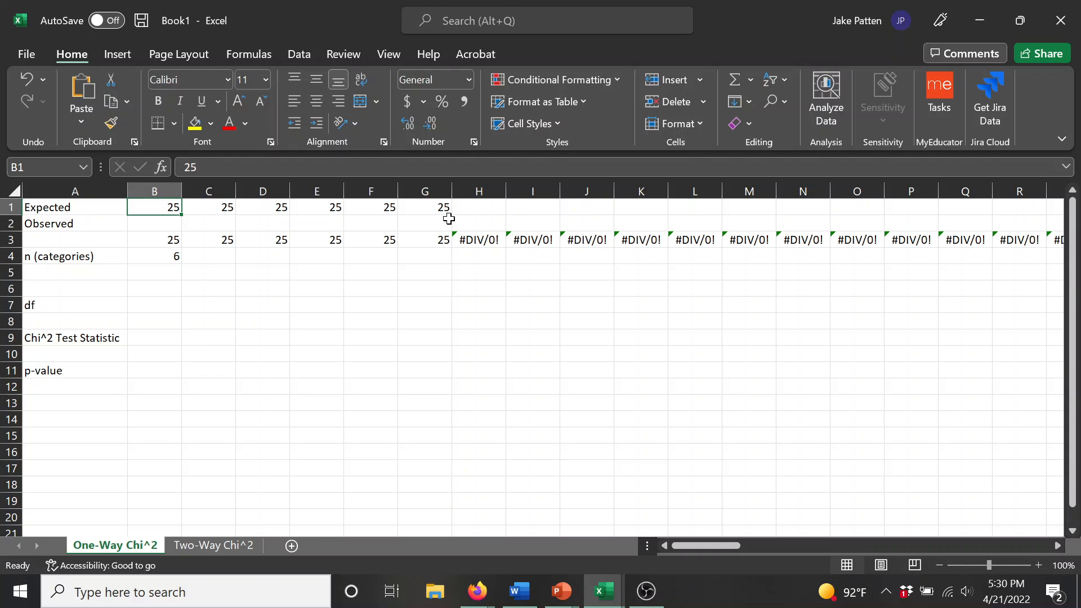
key("Right")
key("Right")
key("Right")
key("Right")
key("Right")
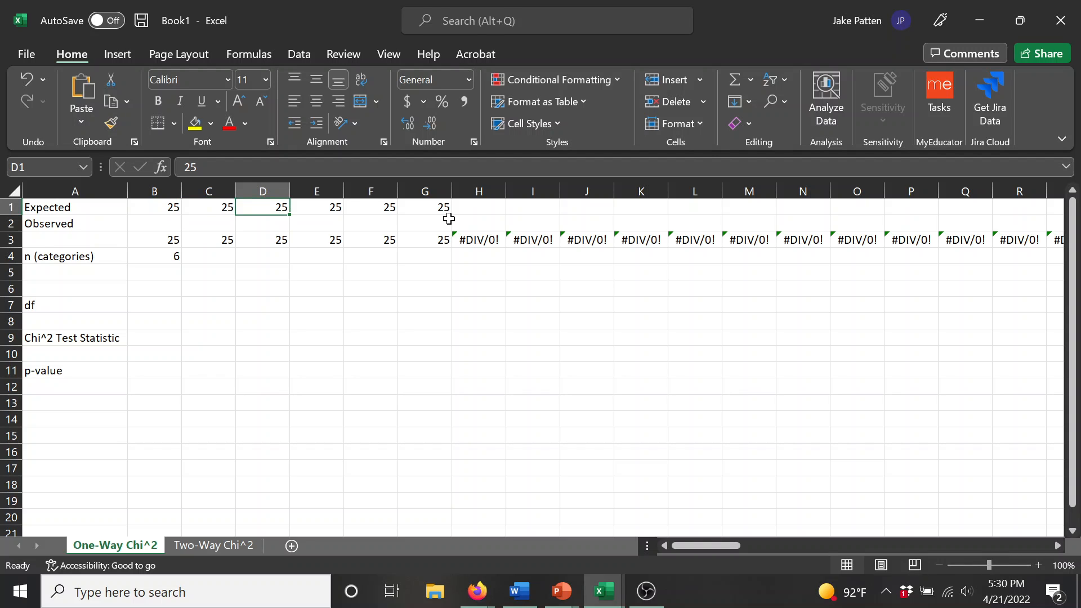
key("Down")
key("Left")
key("Left")
key("Left")
key("Left")
key("Left")
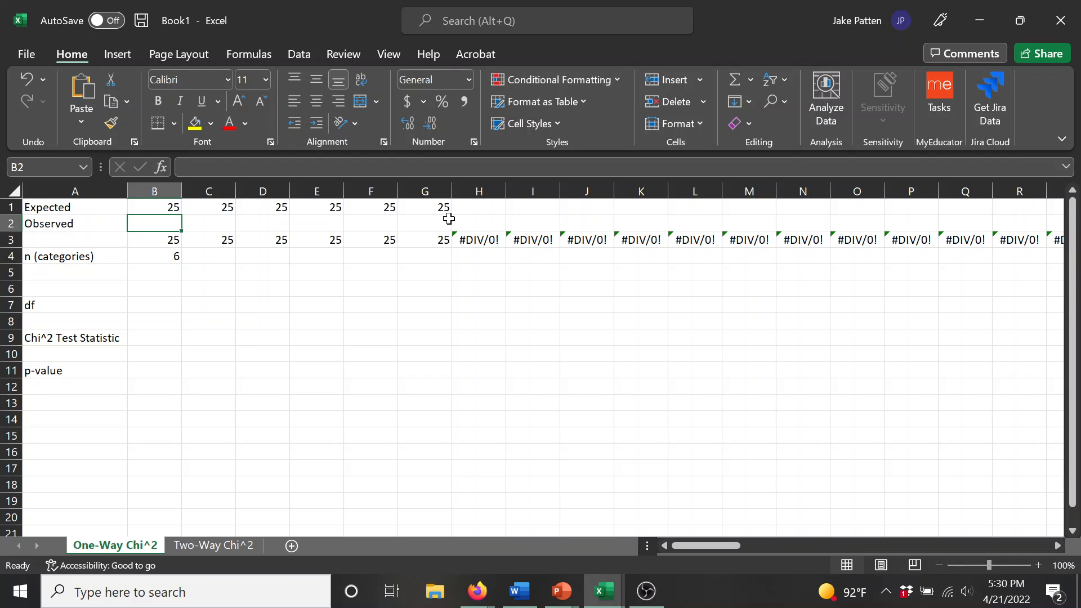
type("23")
key("Right")
type("22")
key("Right")
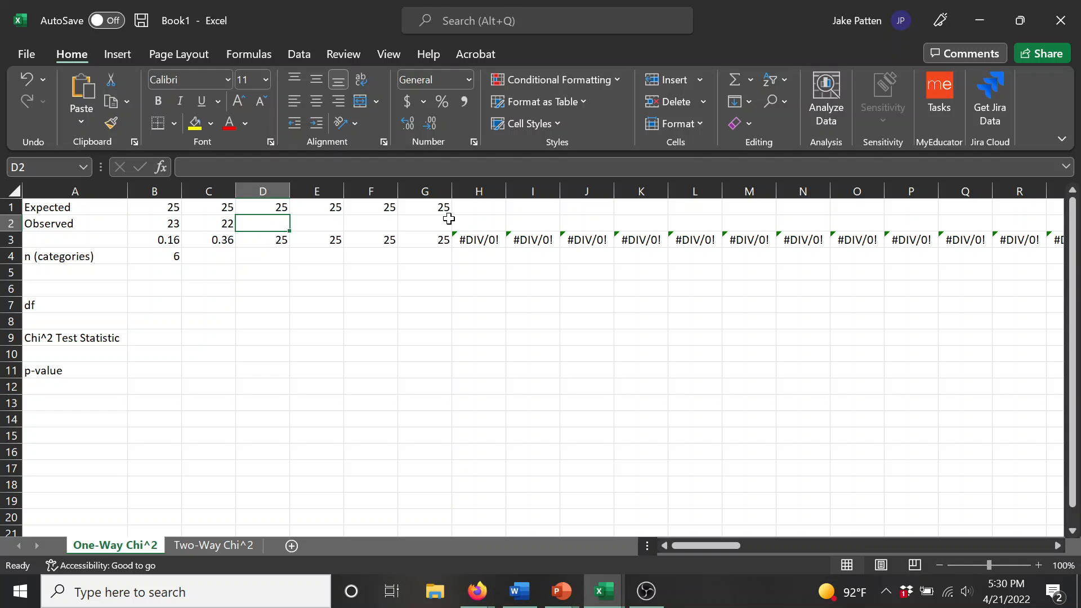
type("30")
key("Return")
Step: Total the expected values in cell E6 with the formula =SUM(B1:G1)
key("Right")
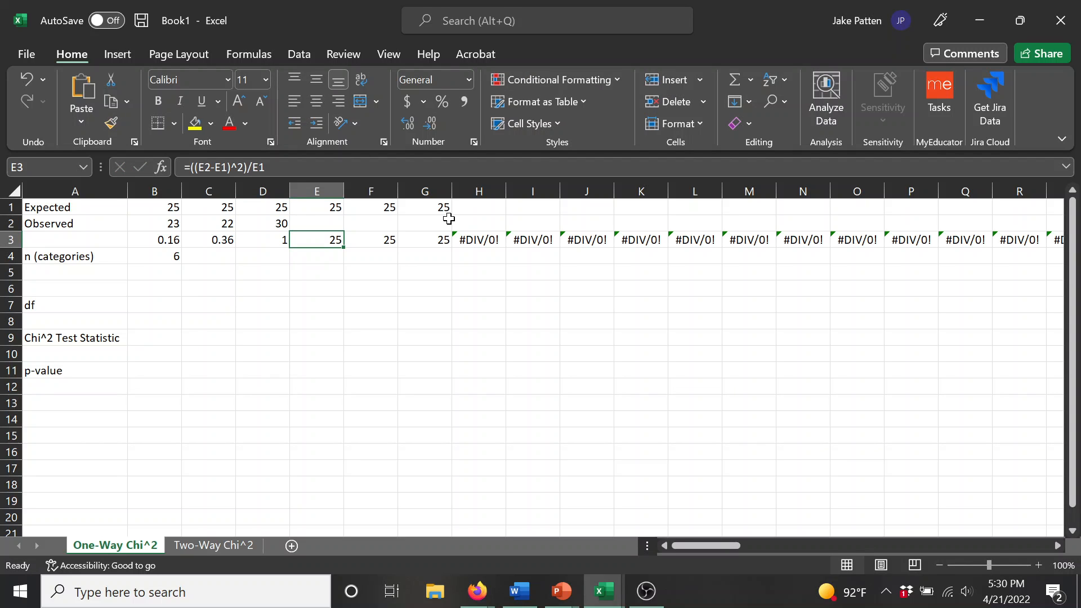
key("Up")
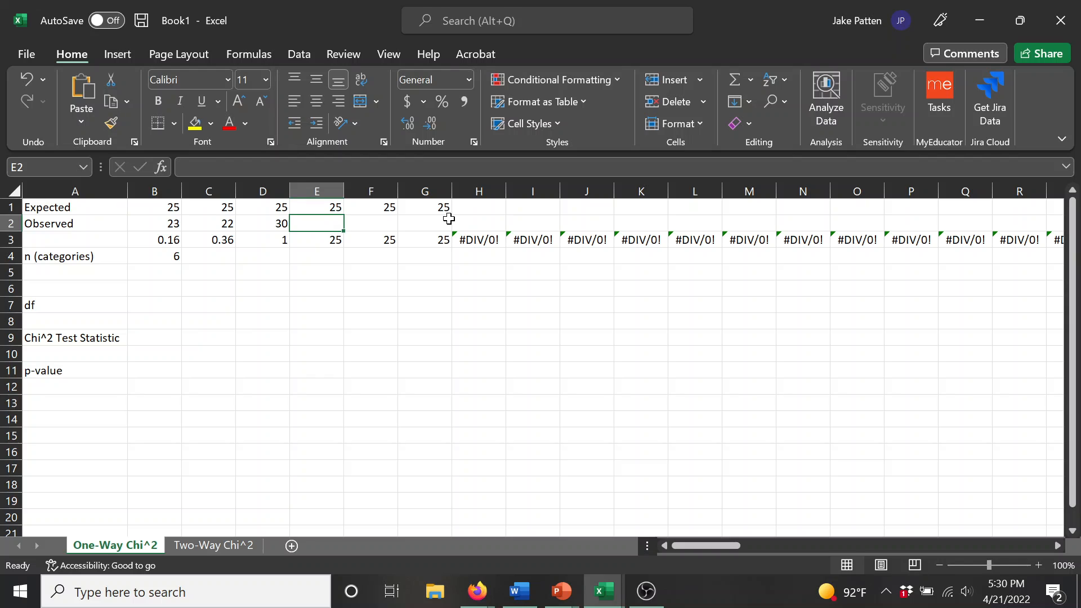
key("Down")
key("Down")
key("Down")
key("Down")
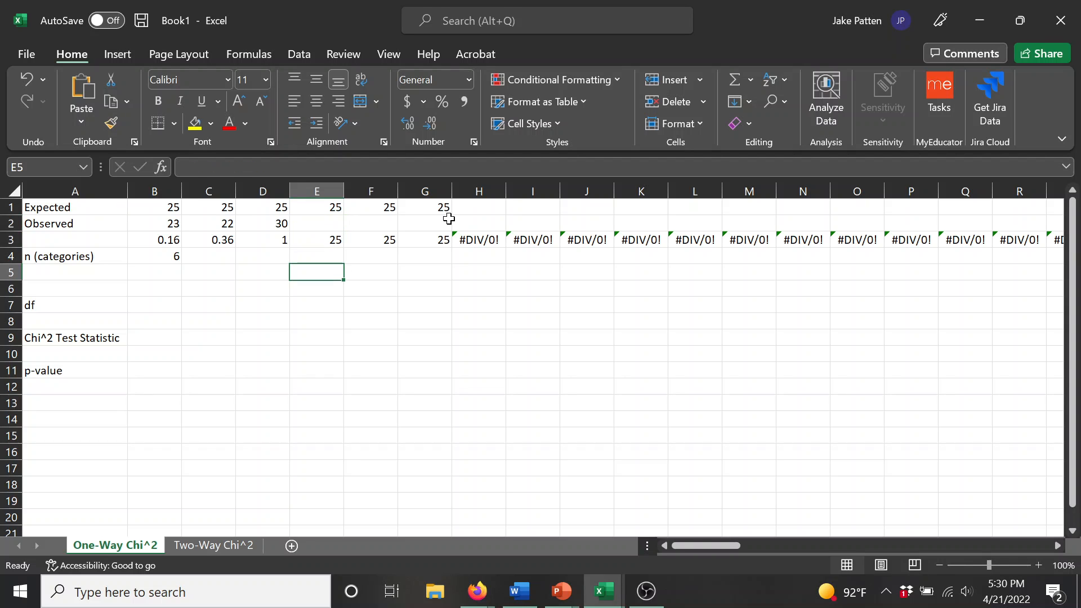
type("=s")
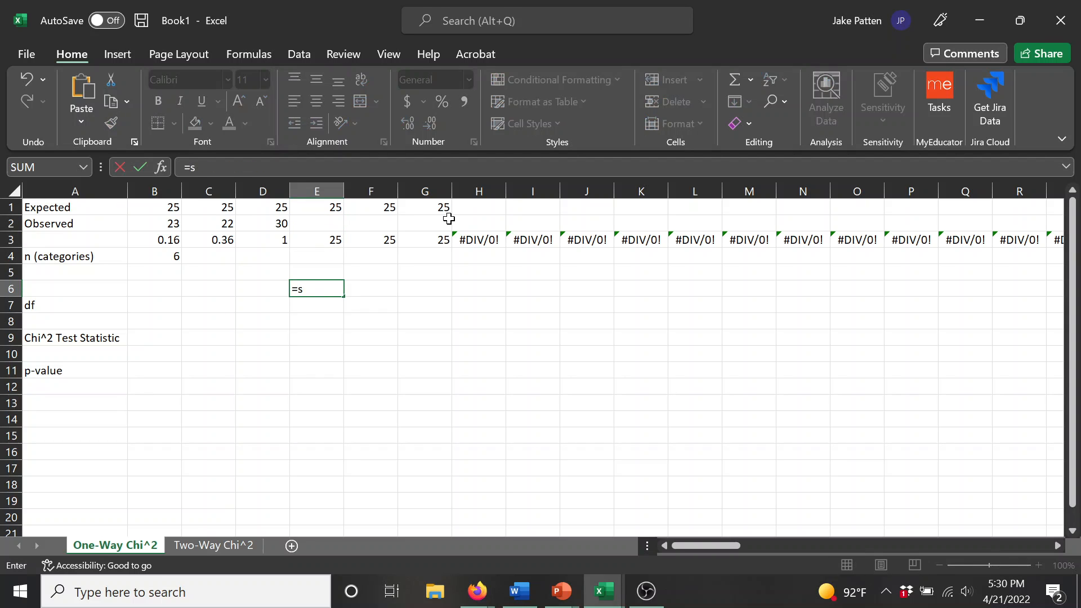
type("um(")
key("Up")
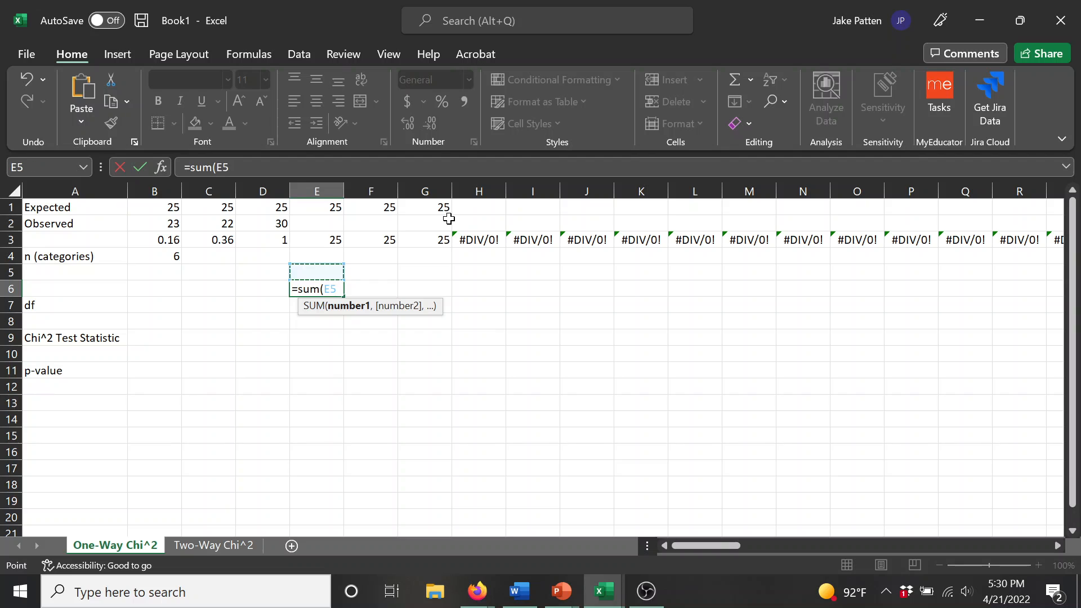
key("Up")
key("Up")
key("Up")
key("Up")
key("Right")
key("Right")
key("Right")
key("Left")
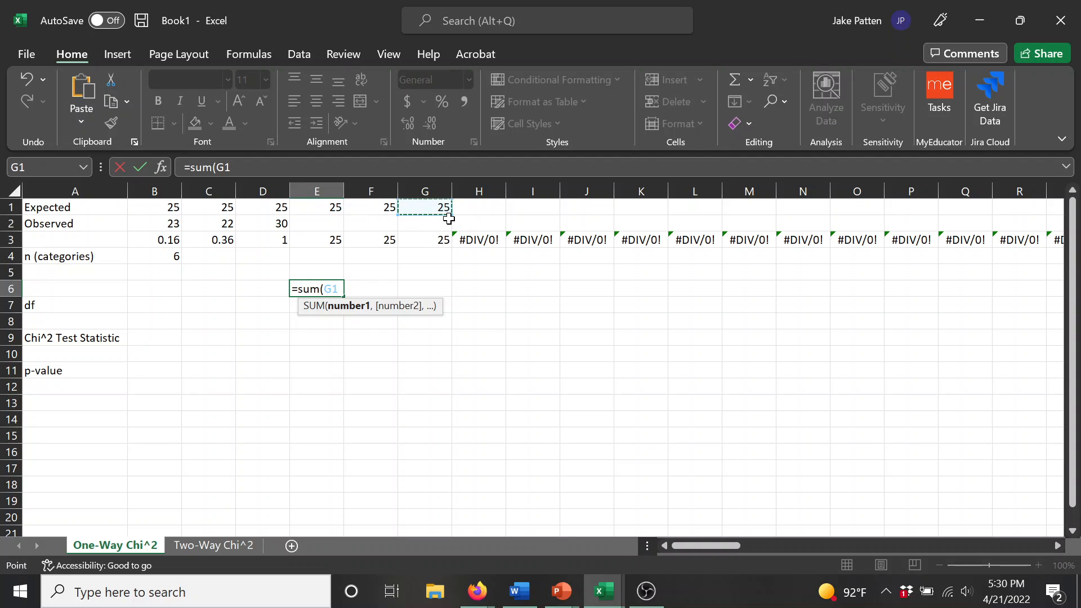
key("shift+Left")
key("shift+Left")
key("shift+Left")
key("shift+Left")
key("shift+Left")
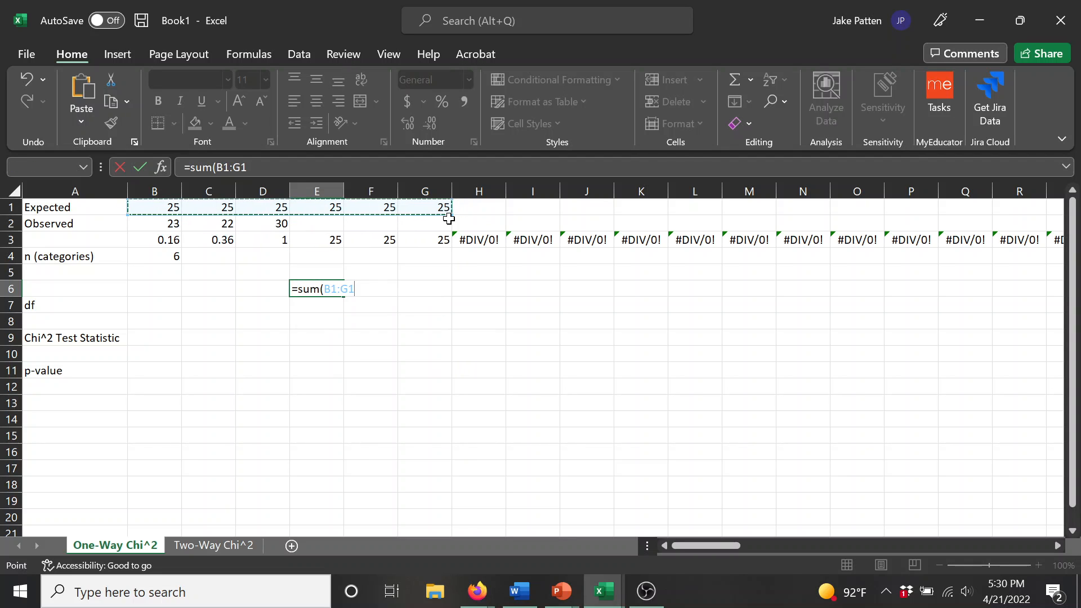
key("Return")
Step: Total the observed values in cell E7 with a SUM formula over B2:G2
type("=sum(")
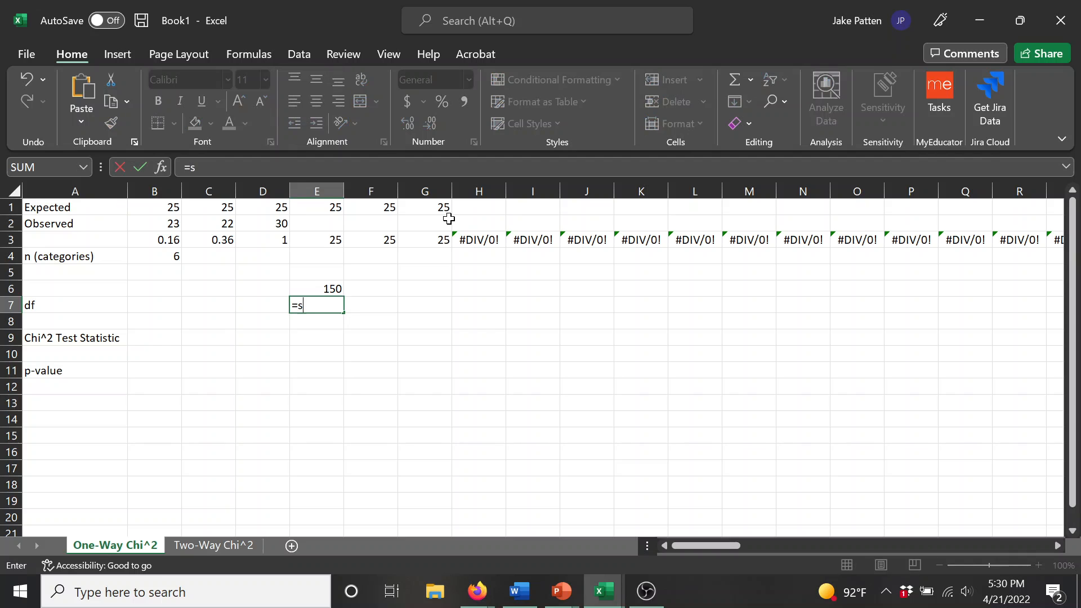
key("Up")
key("Up")
key("Up")
key("Up")
key("Up")
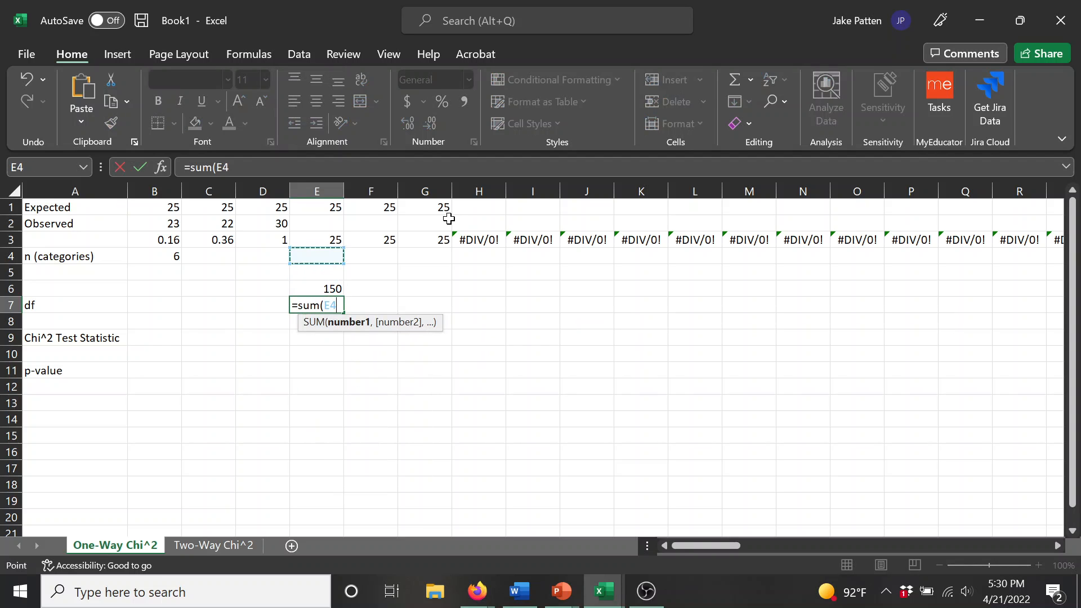
key("Right")
key("Right")
key("shift+Left")
key("shift+Left")
key("shift+Left")
key("shift+Left")
key("shift+Left")
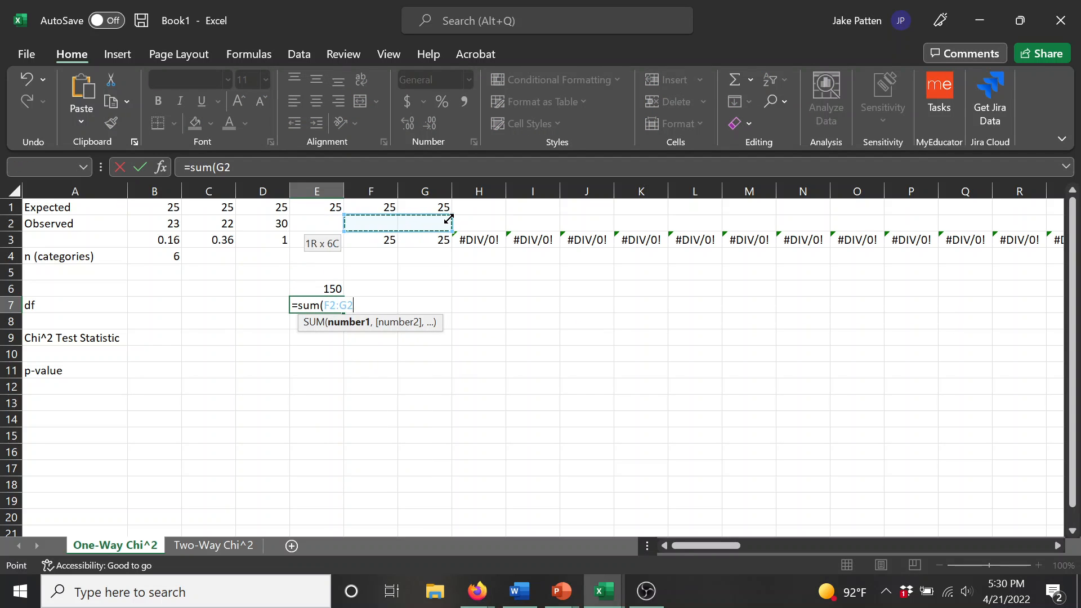
key("Return")
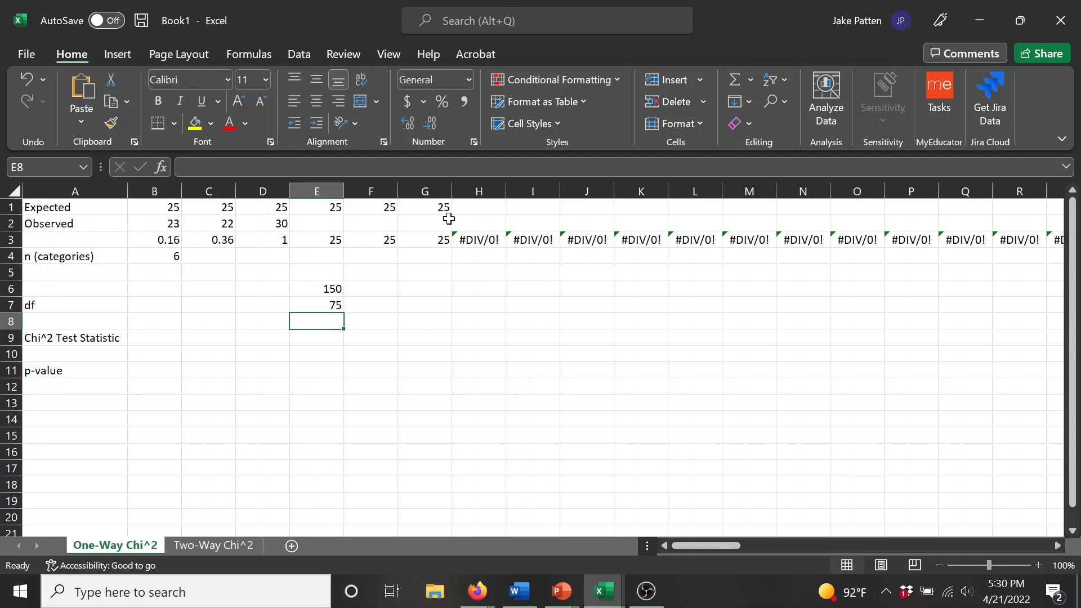
Step: Enter the observed values 33, 20 and 22 for the last three categories in cells E2, F2 and G2
key("Up")
key("Up")
key("Up")
key("Up")
key("Up")
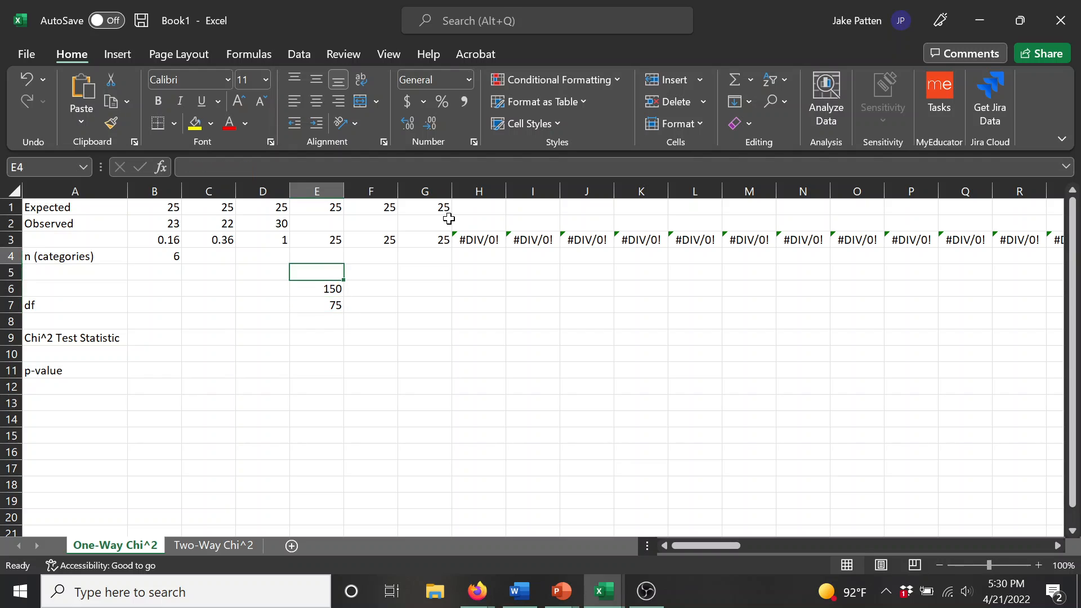
key("Up")
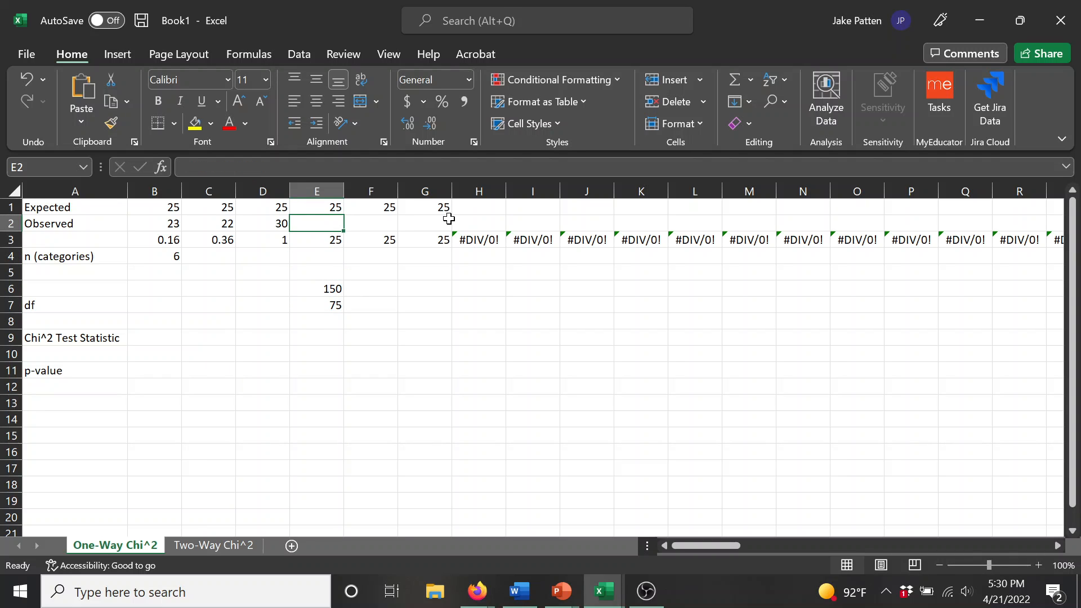
type("33")
key("Tab")
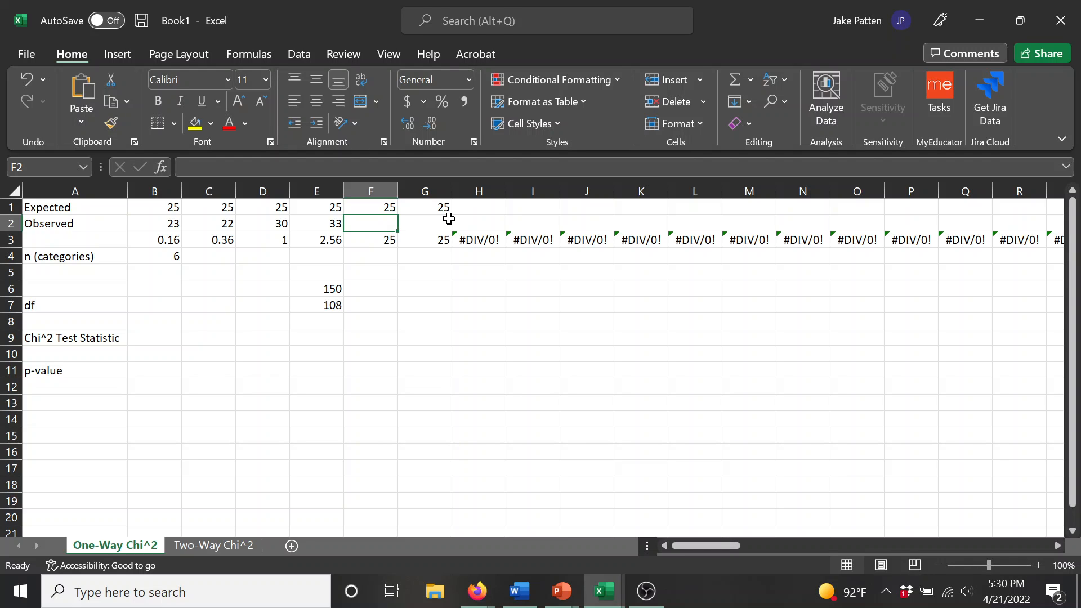
type("20")
key("Tab")
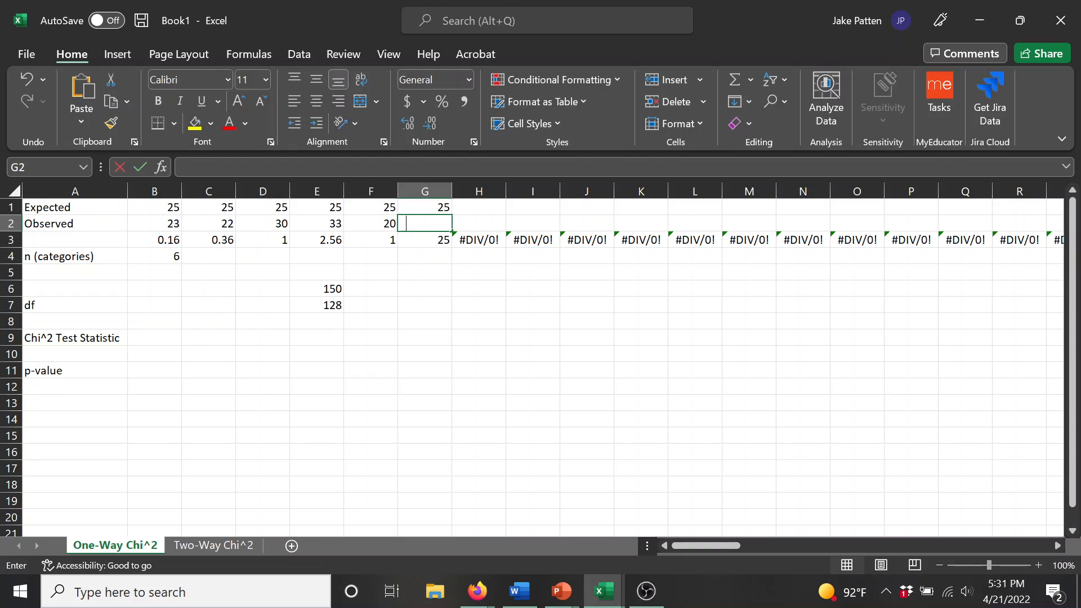
type("22")
key("Down")
key("Down")
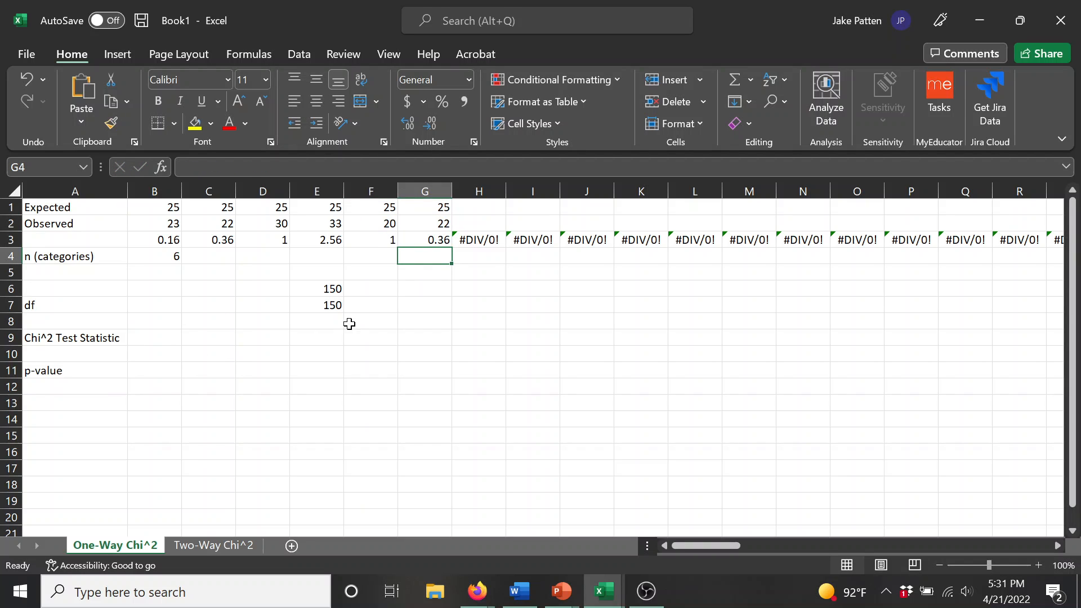
Step: Clear the two temporary totals from cells E6 and E7
left_click(323, 290)
left_click_drag(322, 290, 327, 305)
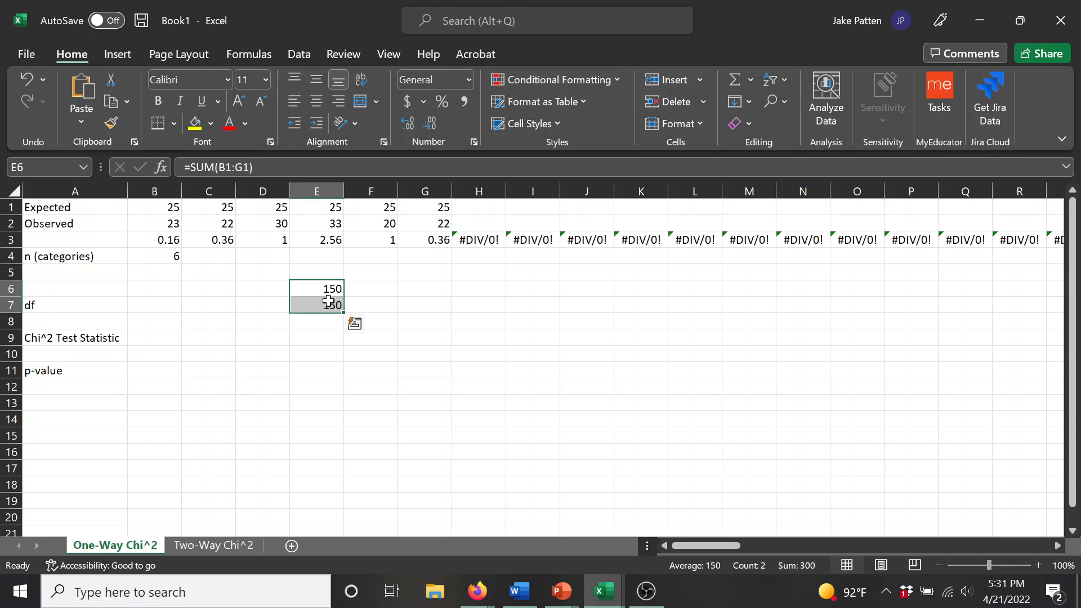
right_click(332, 303)
left_click(444, 306)
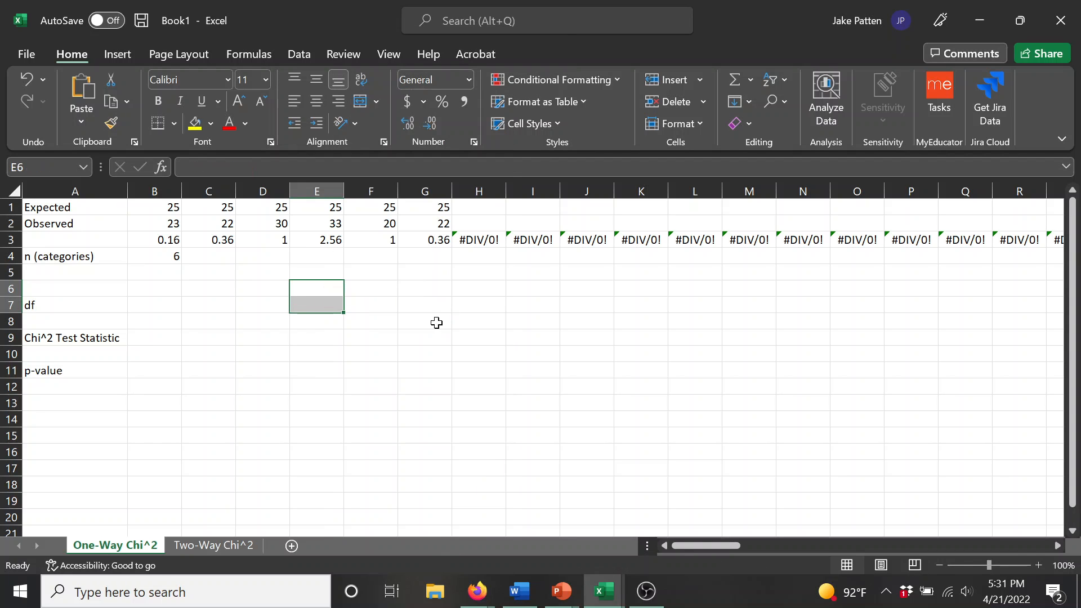
left_click(411, 318)
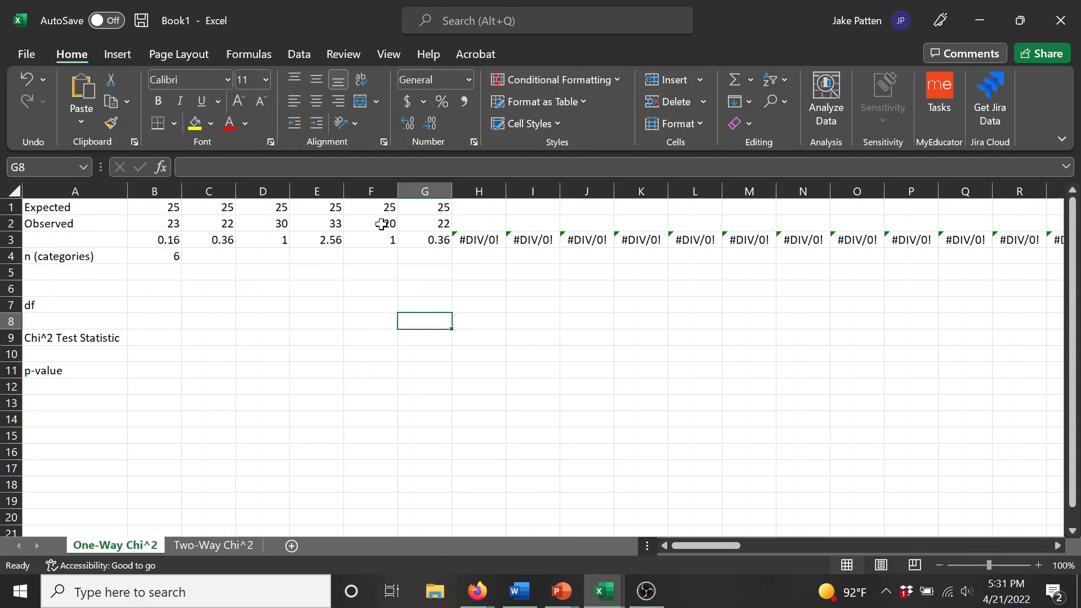
Step: Examine the chi-square component formulas in row 3, comparing the filled categories with the unused cell H3
left_click(154, 240)
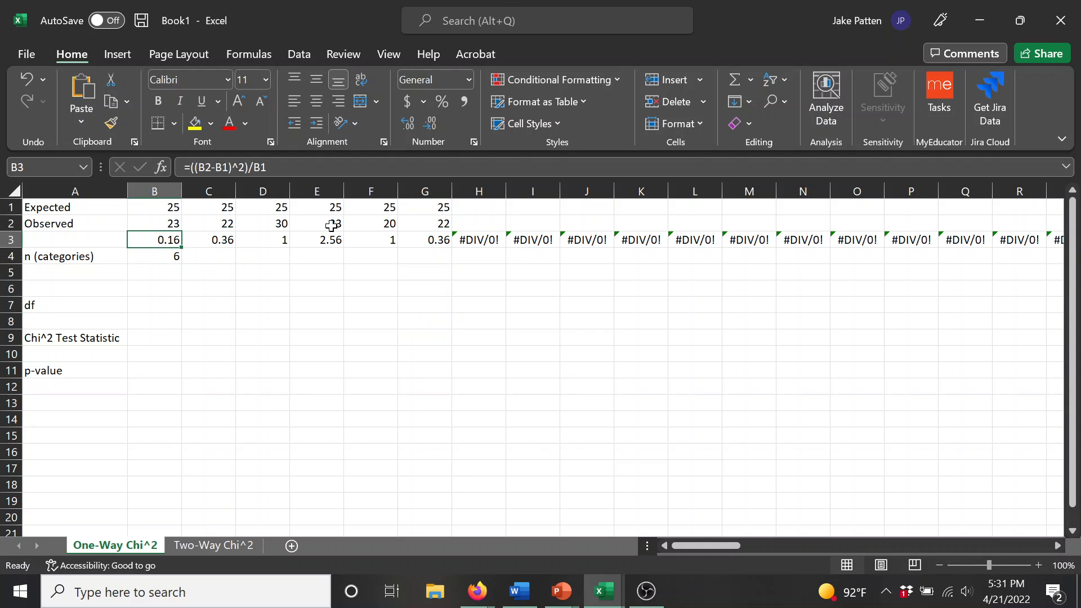
left_click(445, 239)
left_click(481, 236)
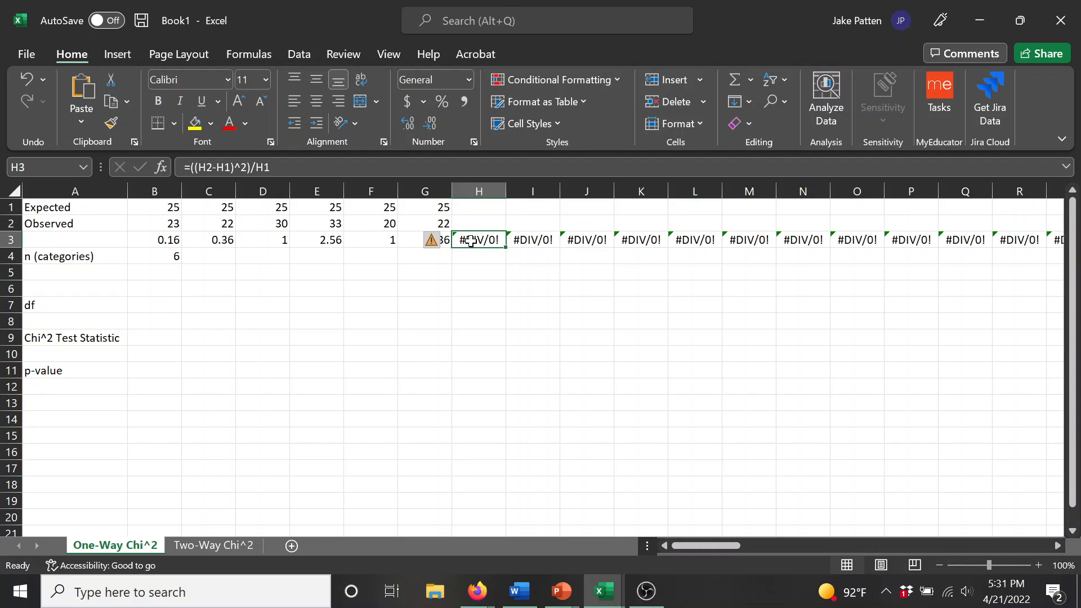
left_click(143, 239)
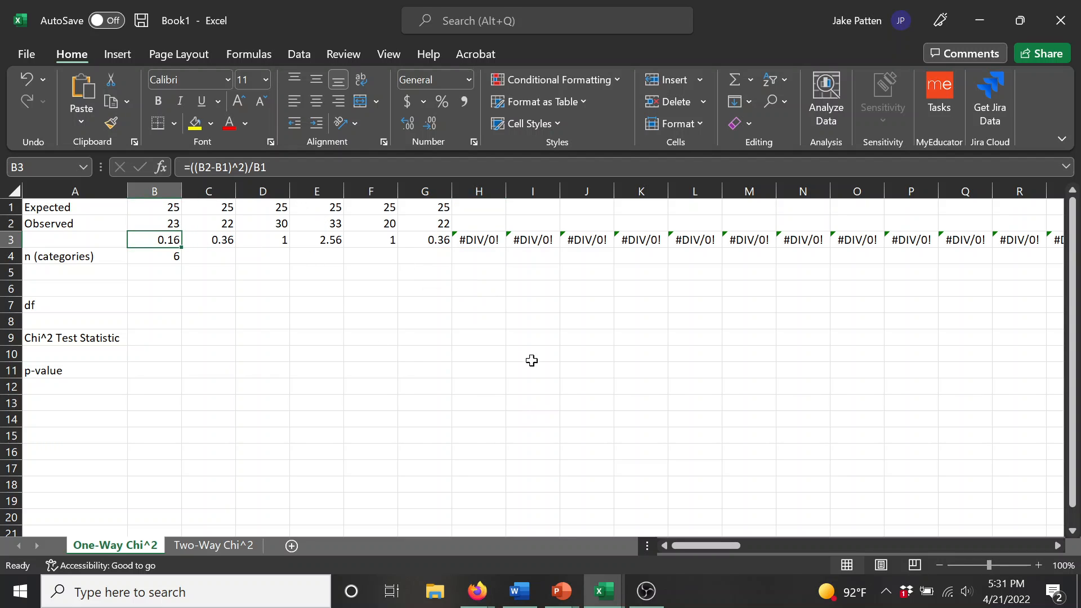
left_click(421, 318)
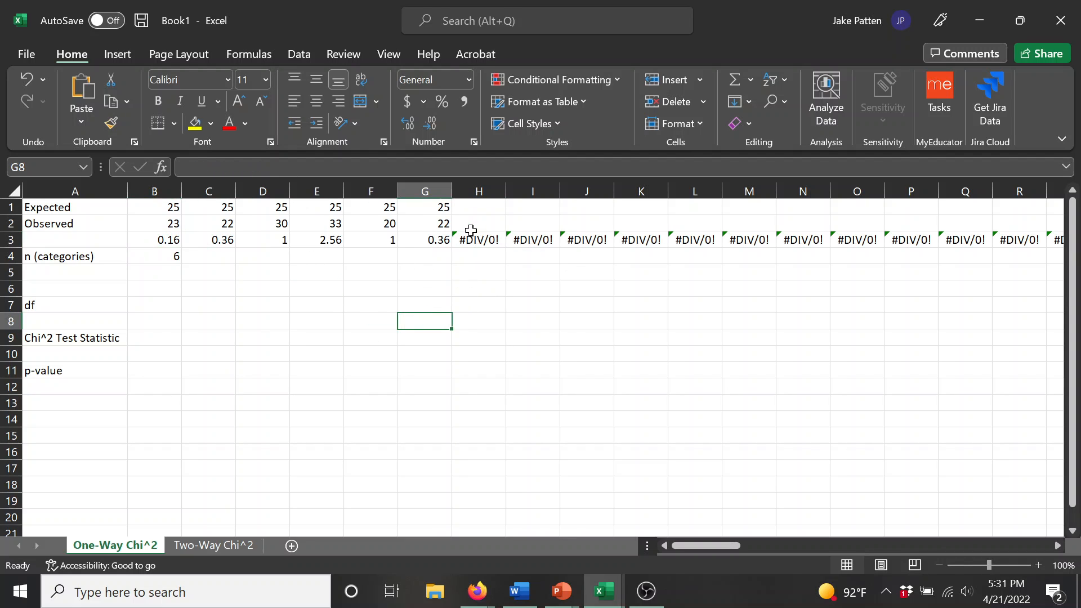
Step: Set the first category's expected value in B1 to 250 and its observed value in B2 to 230 to test scaling
left_click(155, 233)
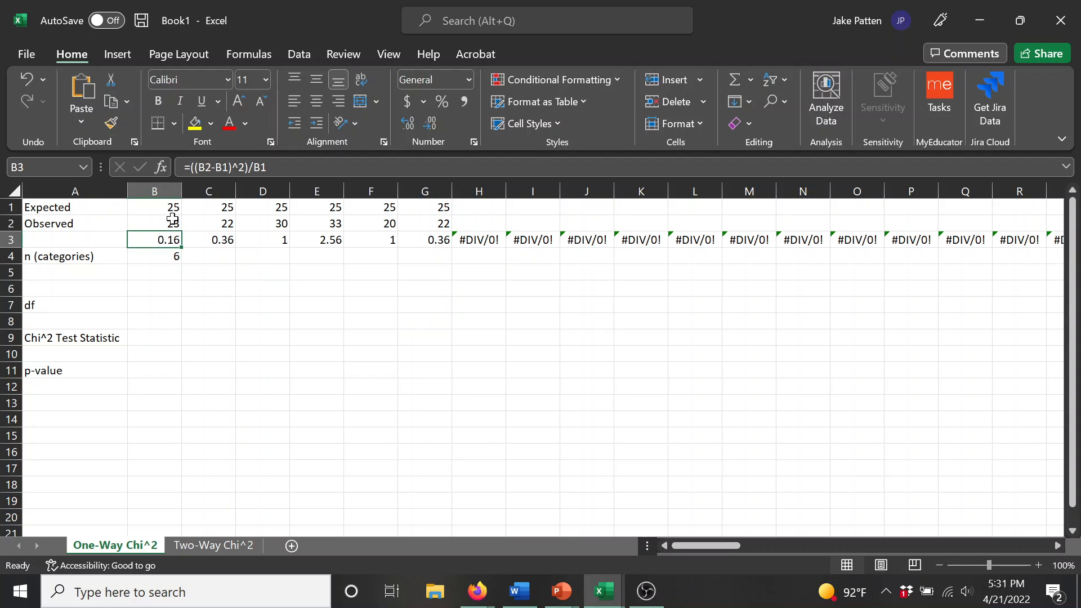
left_click(158, 208)
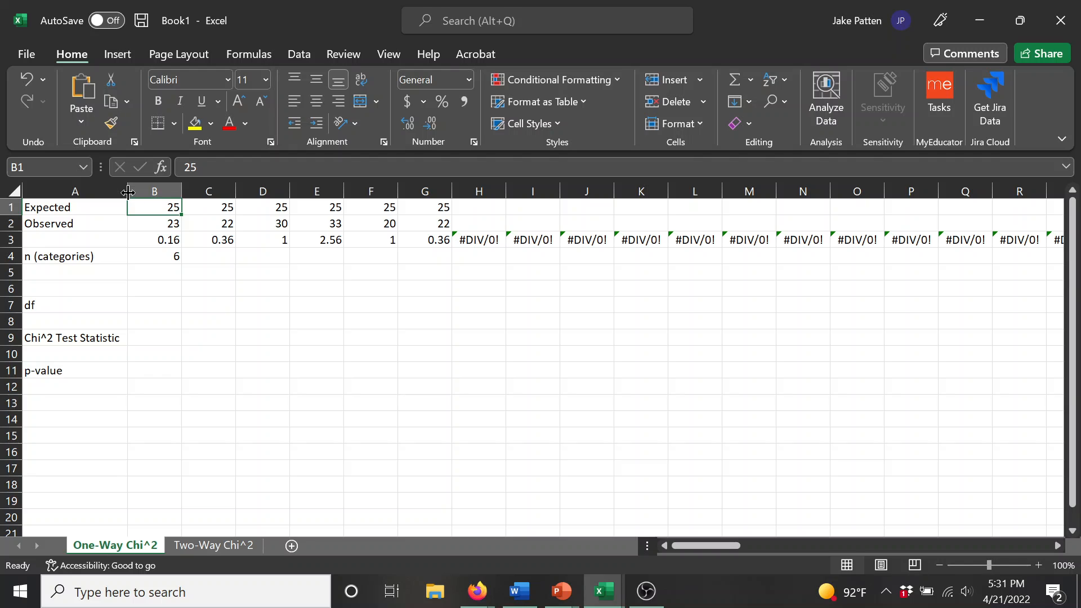
type("250")
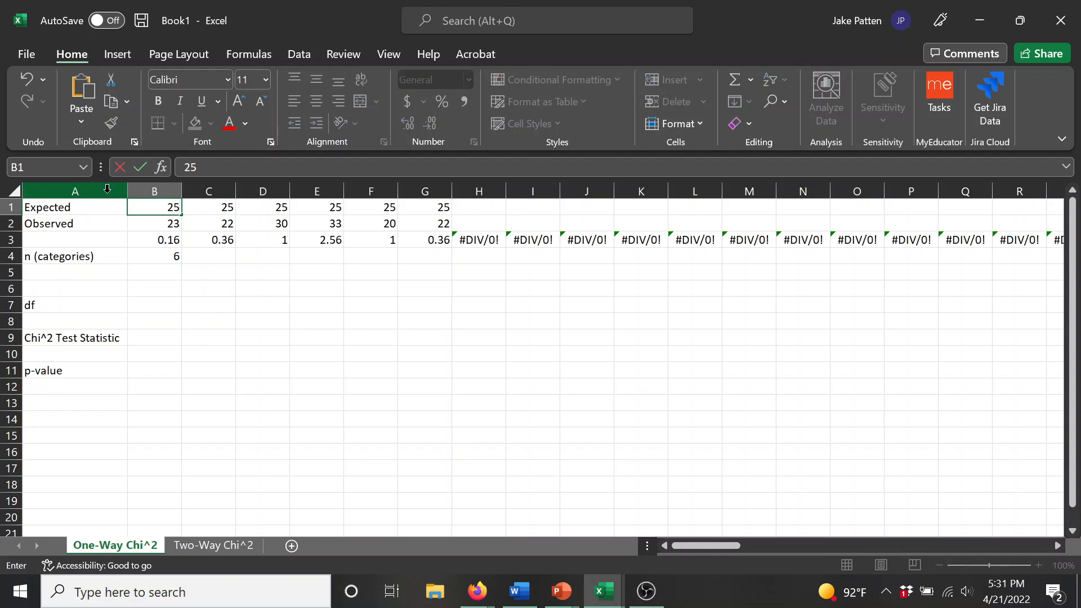
key("Return")
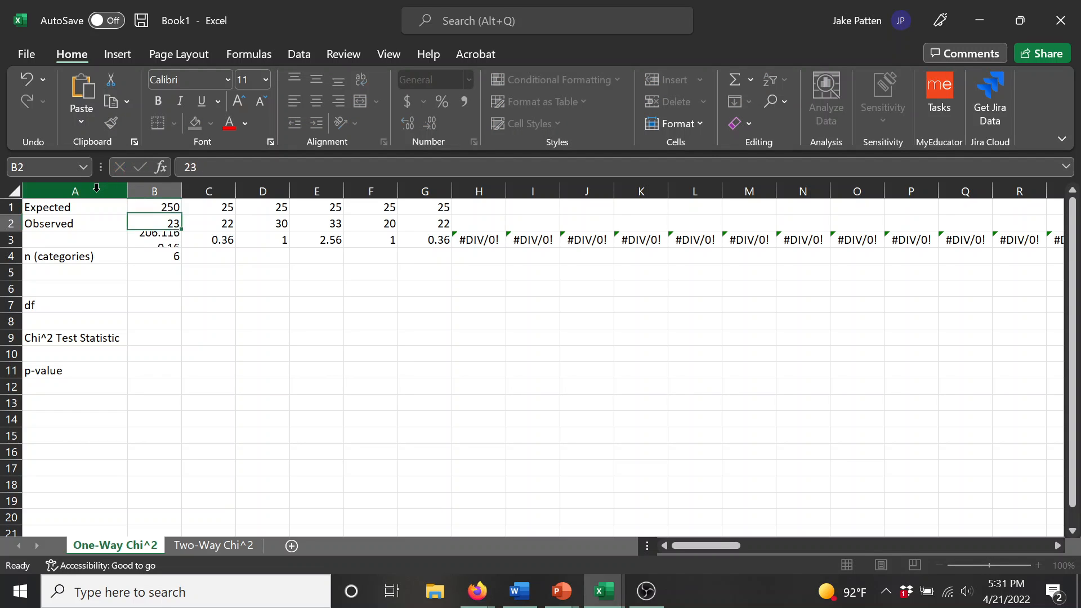
type("230")
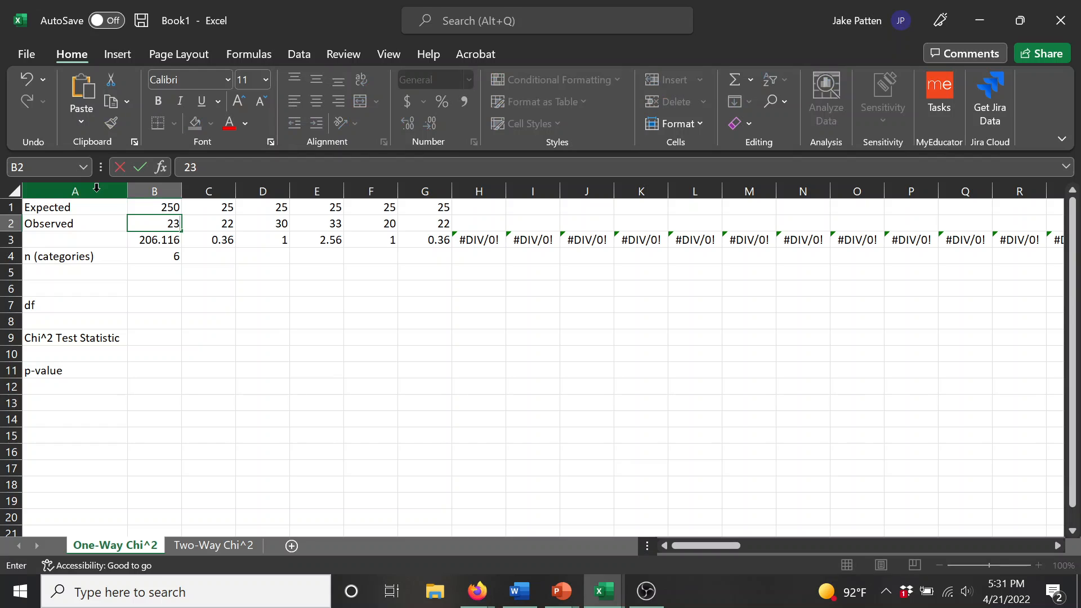
key("Return")
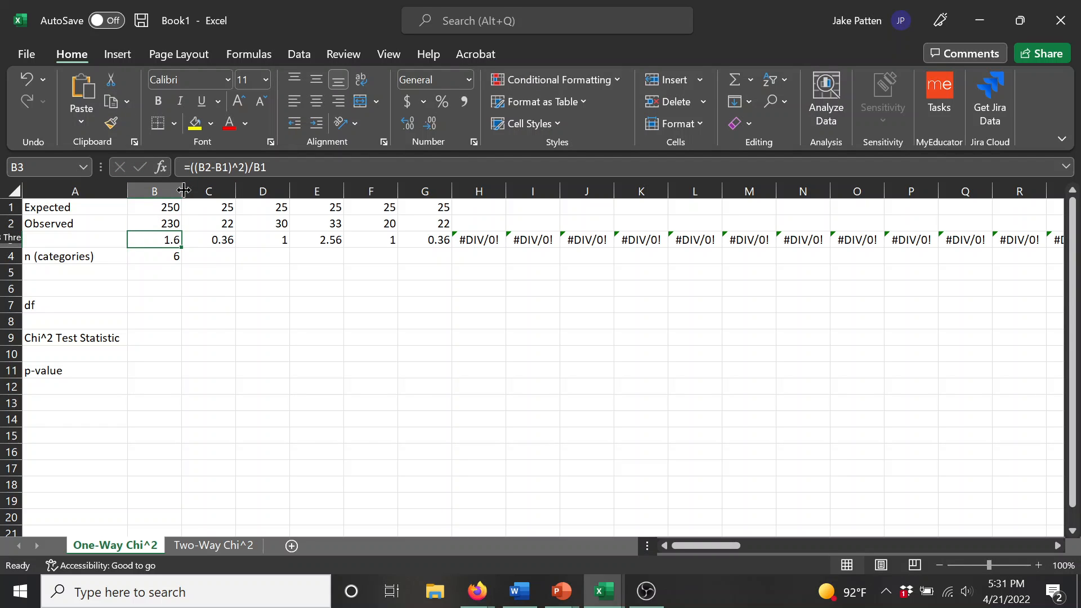
Step: Restore the first category's expected value to 25 and its observed value to 23
key("Up")
key("Up")
type("25")
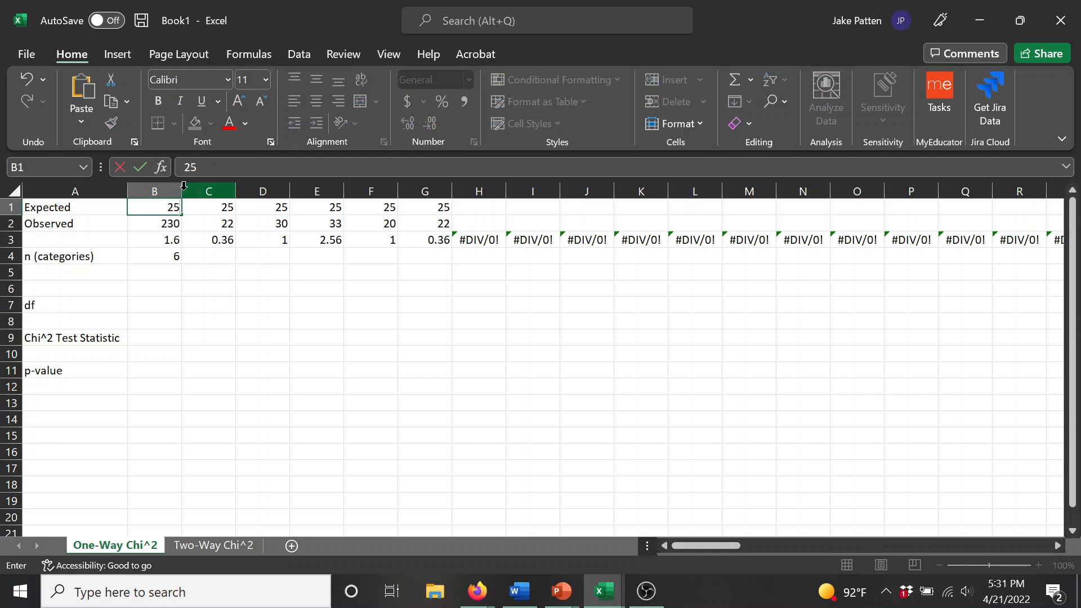
key("Return")
type("23")
key("Return")
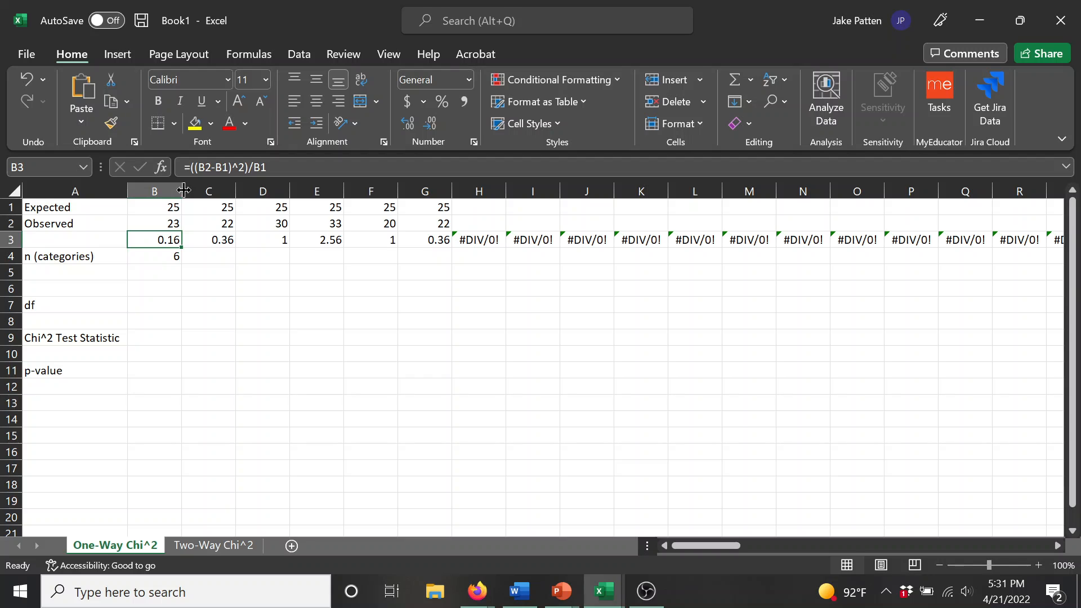
key("Down")
key("Down")
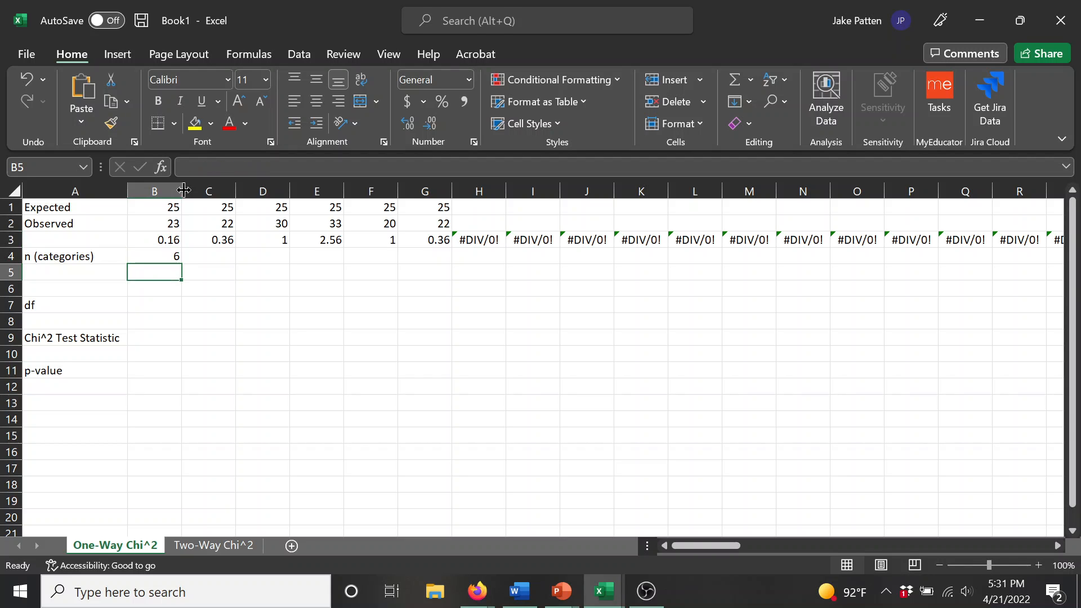
key("Up")
key("Up")
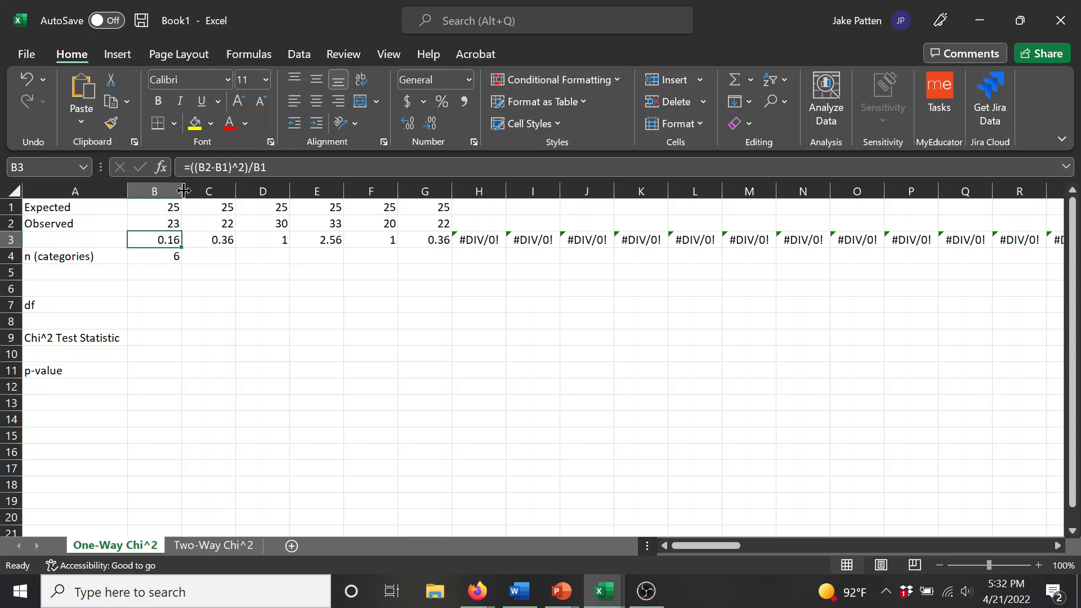
Step: Try doubled counts for the first category, with 50 expected in B1 and 46 observed in B2
key("Up")
key("Up")
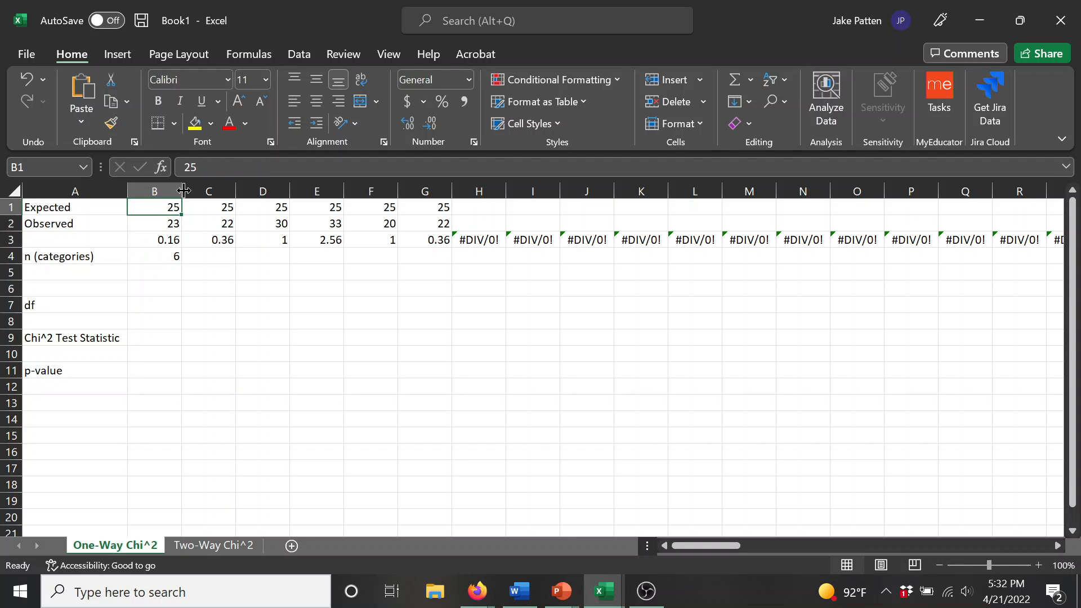
type("50")
key("Return")
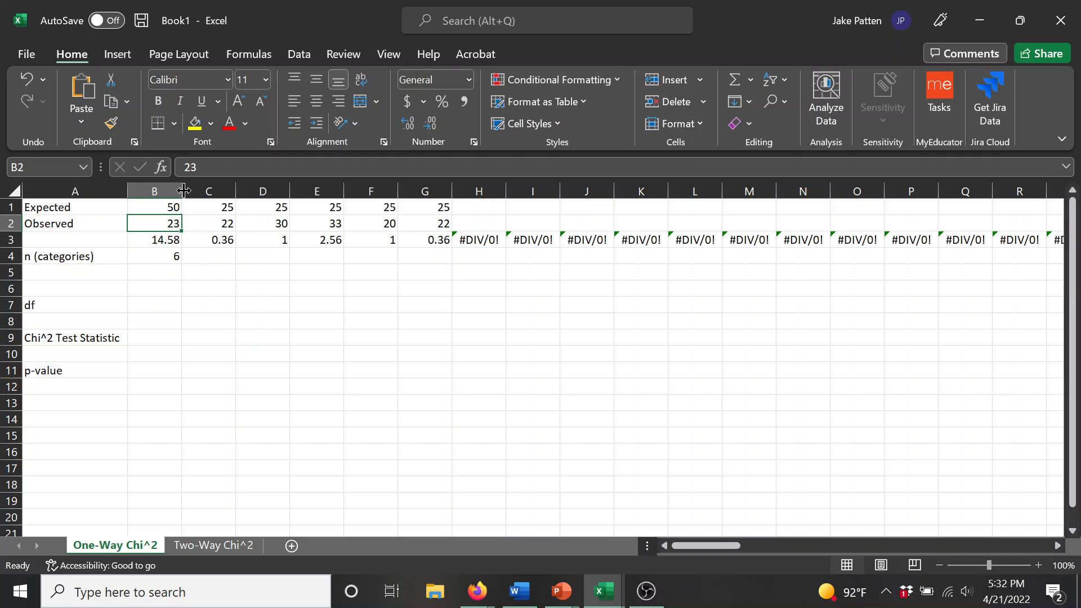
type("46")
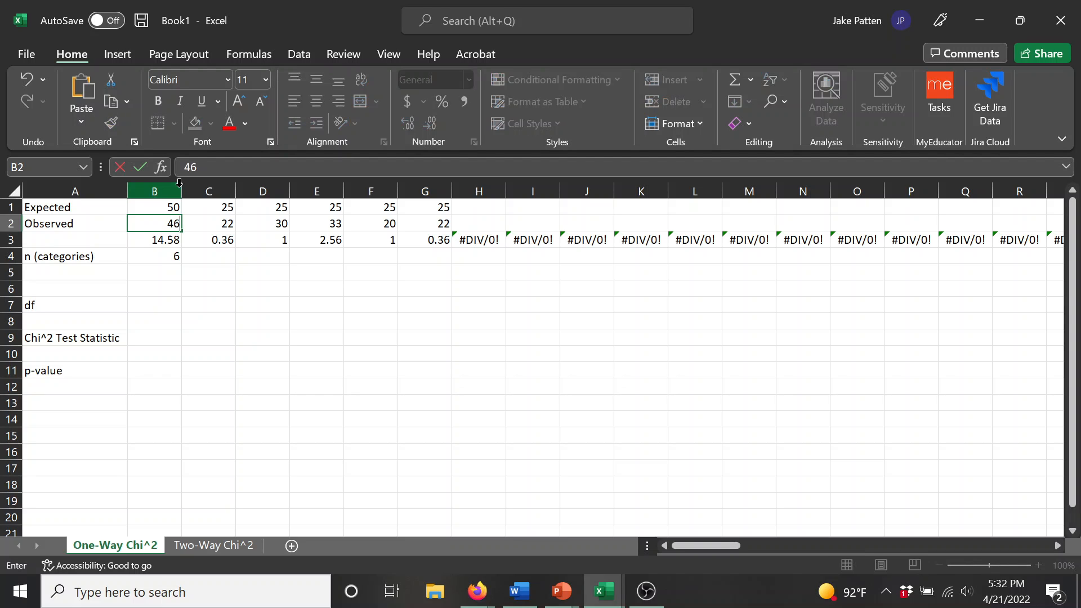
key("Return")
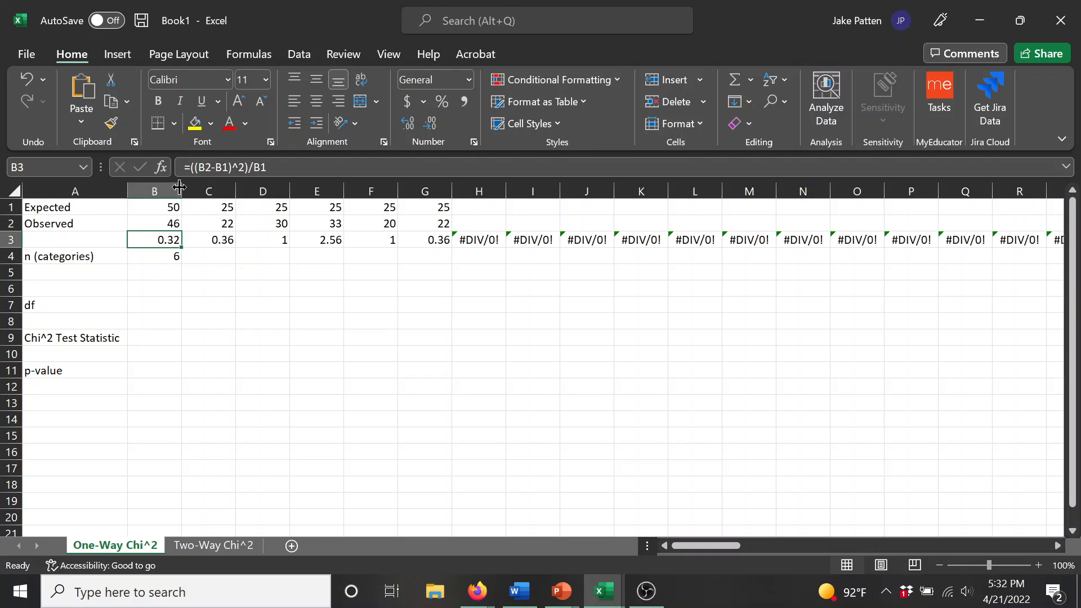
Step: Return the doubled first-category counts to 25 in B1 and 23 in B2
key("Up")
key("Up")
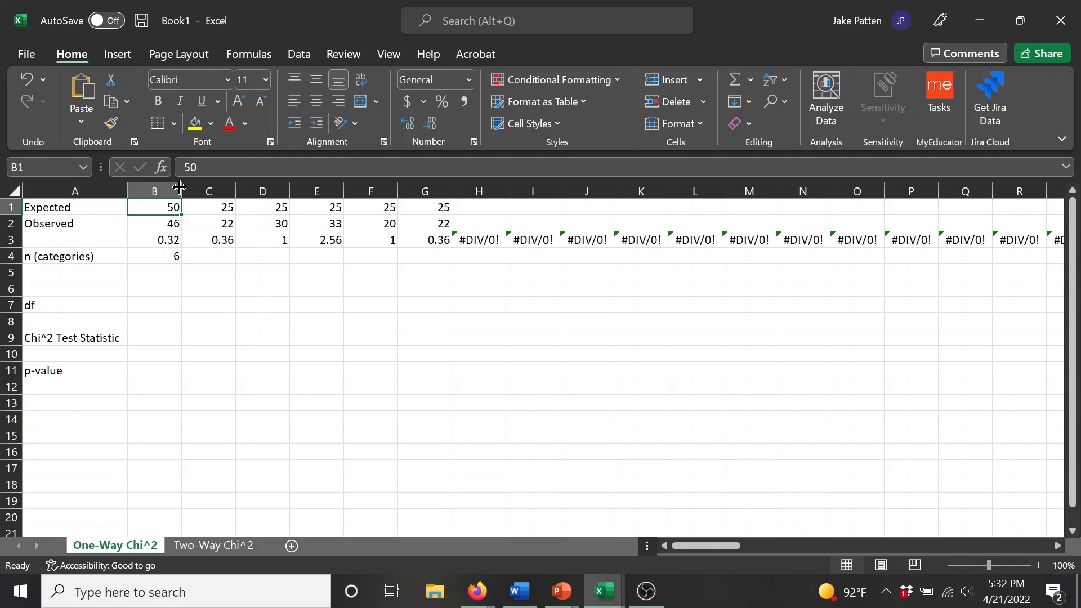
type("25")
key("Return")
type("23")
key("Return")
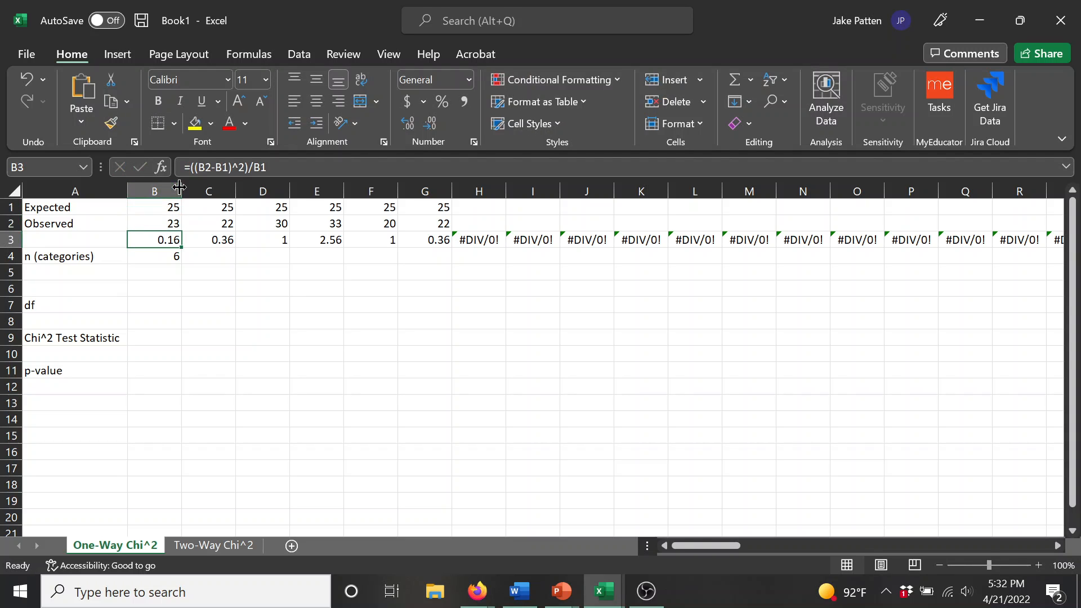
Step: Calculate the degrees of freedom in cell B7 as the number of categories minus one, using =B4-1
key("Return")
key("Return")
key("Up")
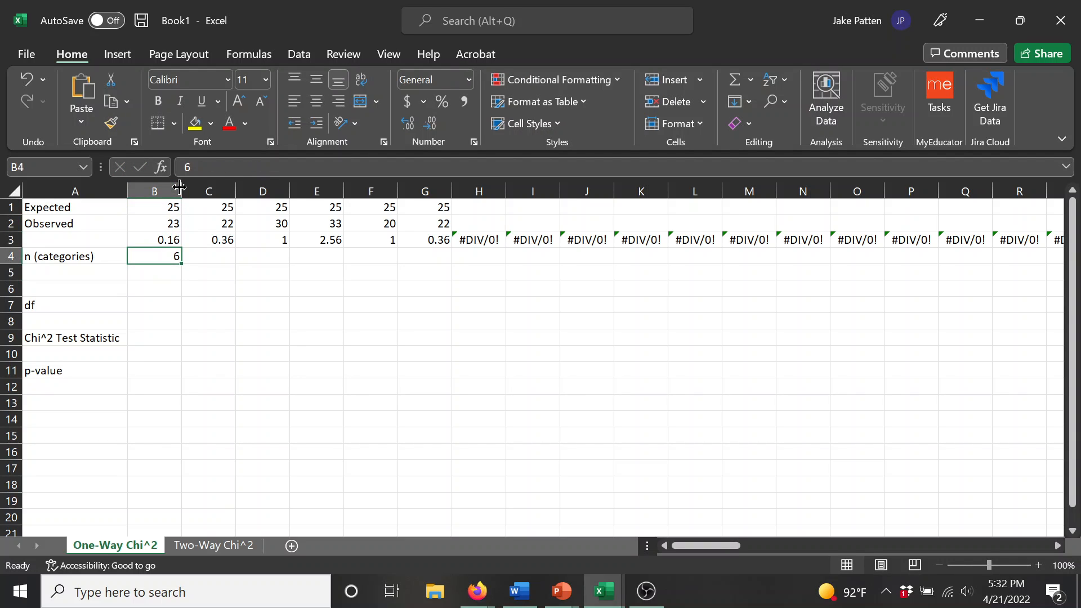
key("Down")
key("Down")
key("Down")
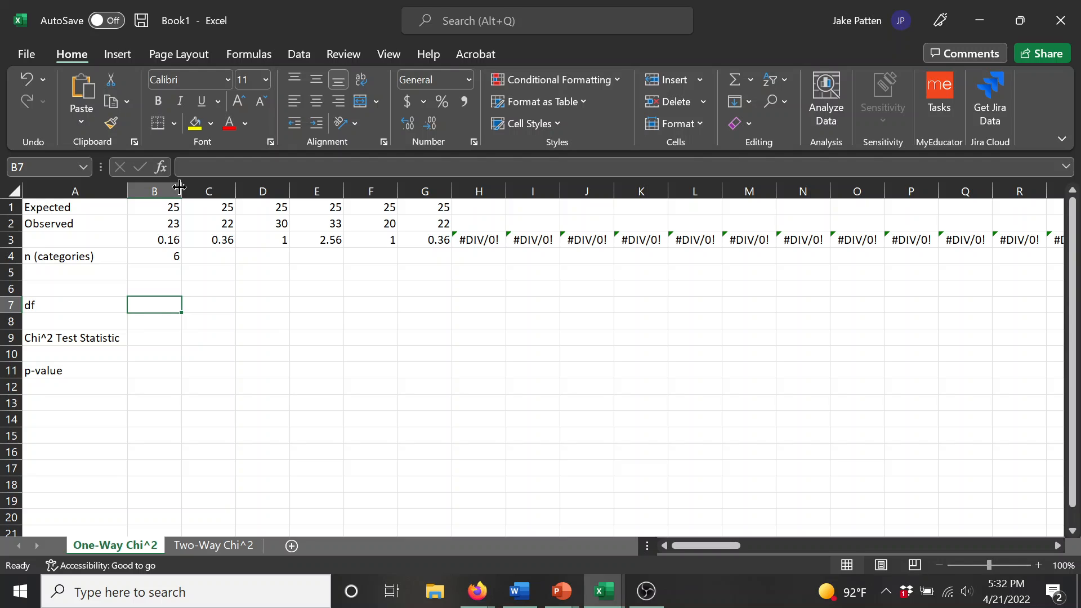
type("=")
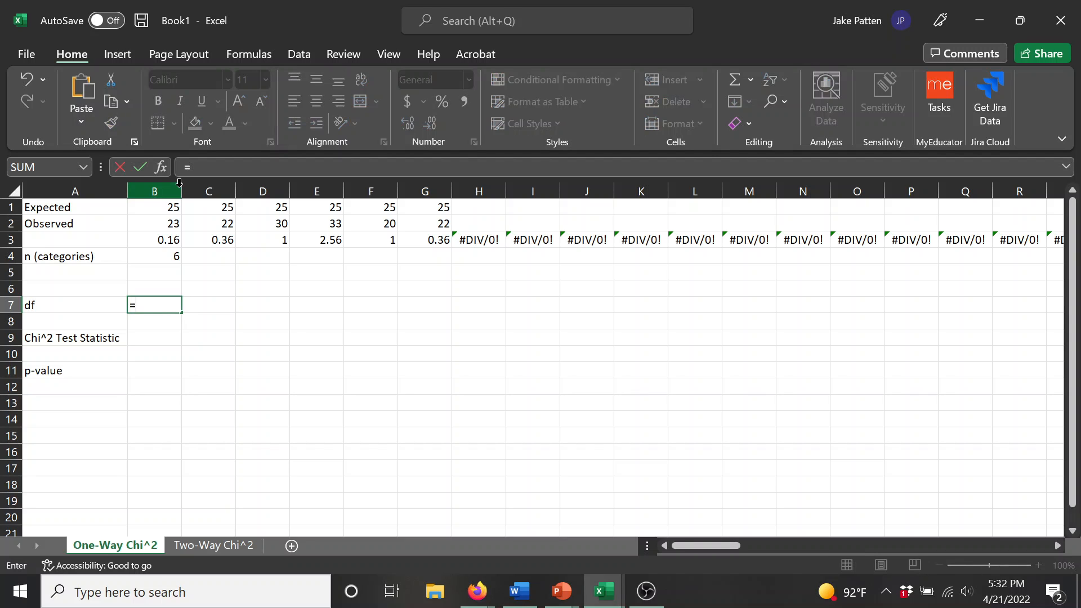
key("Up")
key("Up")
key("Up")
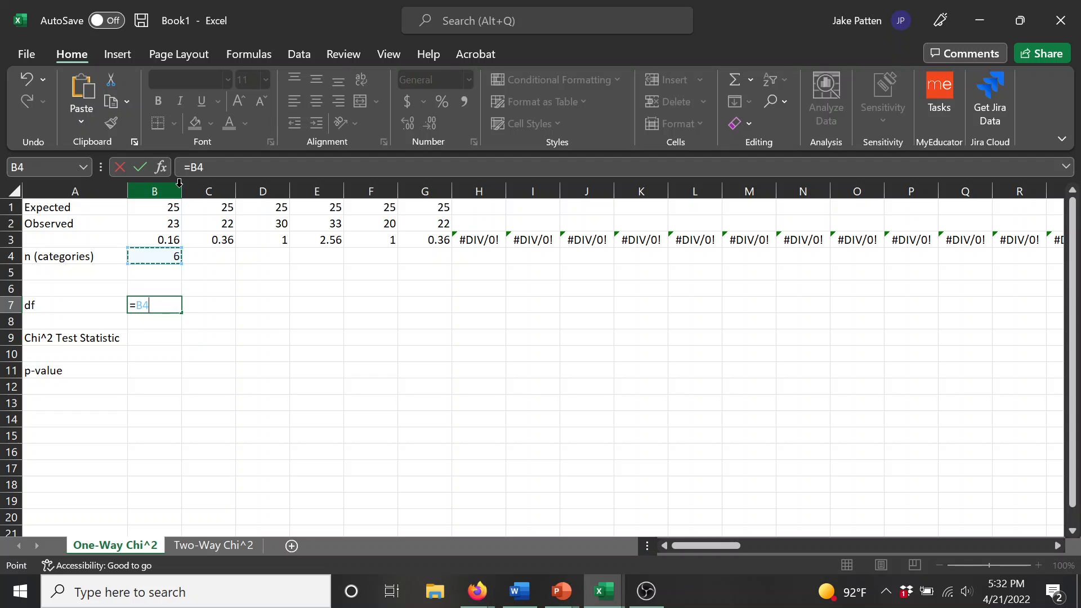
type("-1")
key("Return")
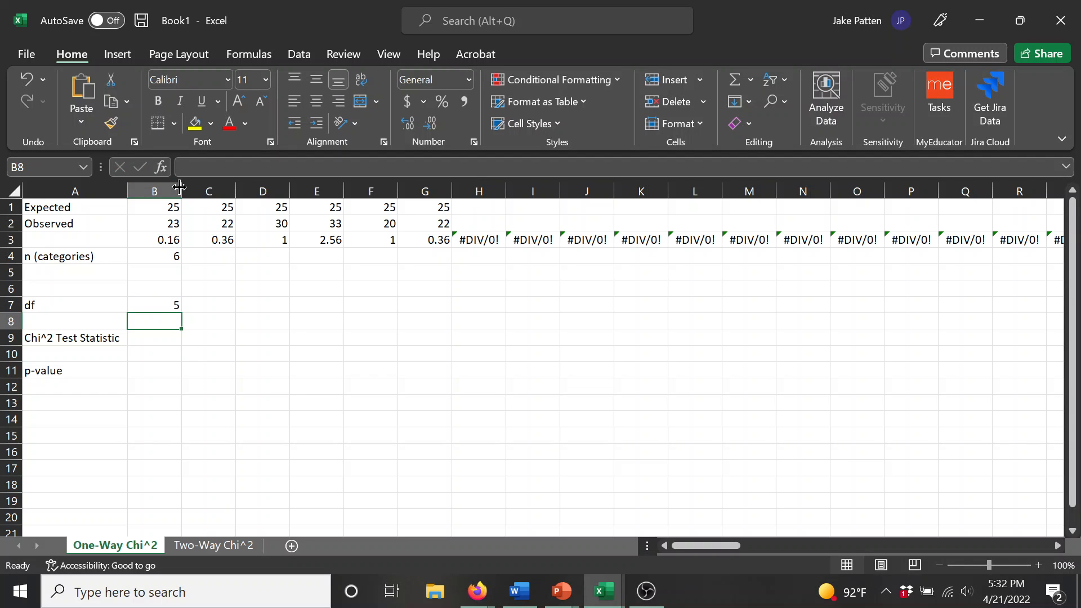
Step: Calculate the chi-square test statistic in cell B9 by summing the row 3 components with =SUM(B3:G3)
key("Down")
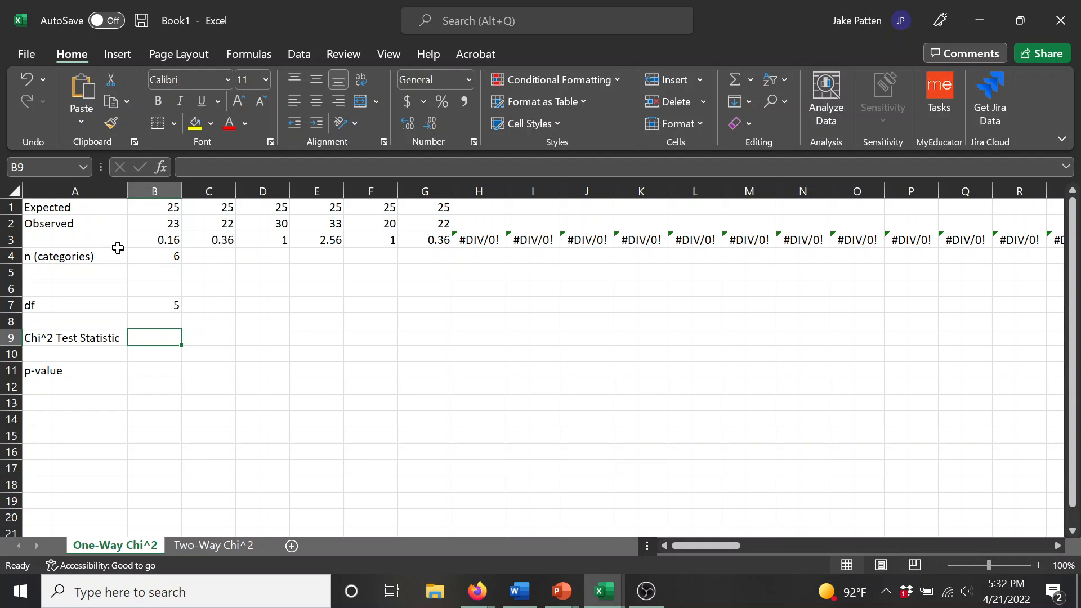
left_click_drag(139, 237, 432, 239)
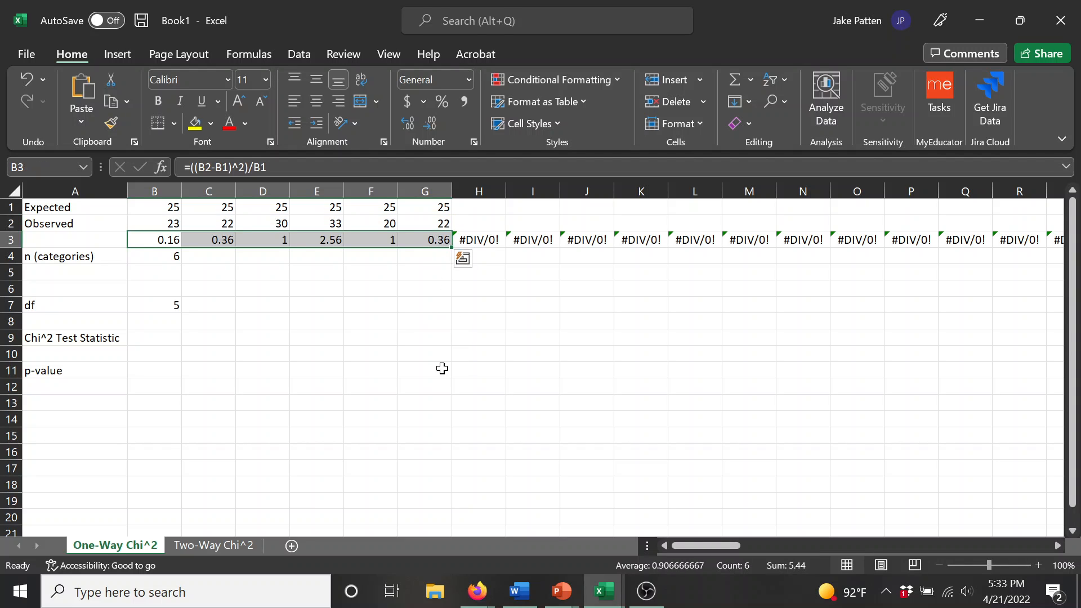
key("Tab")
key("Tab")
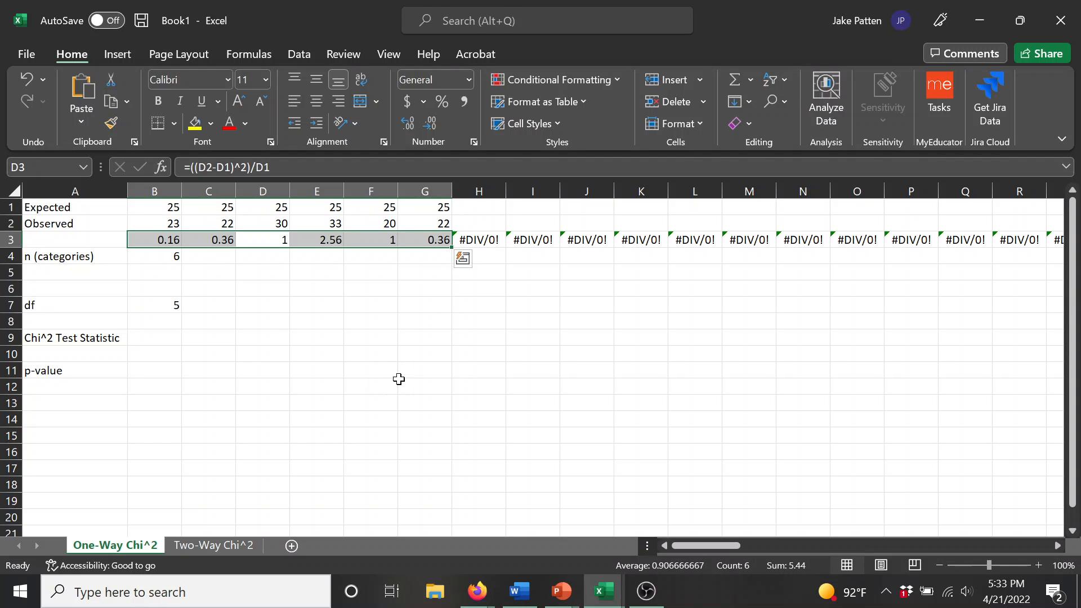
left_click(408, 406)
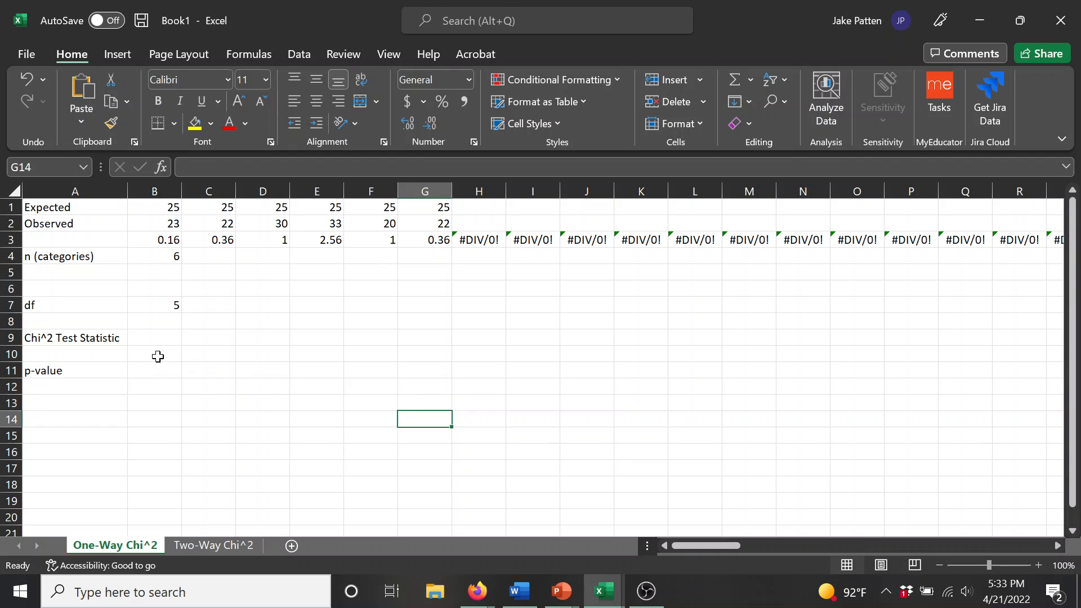
left_click(148, 338)
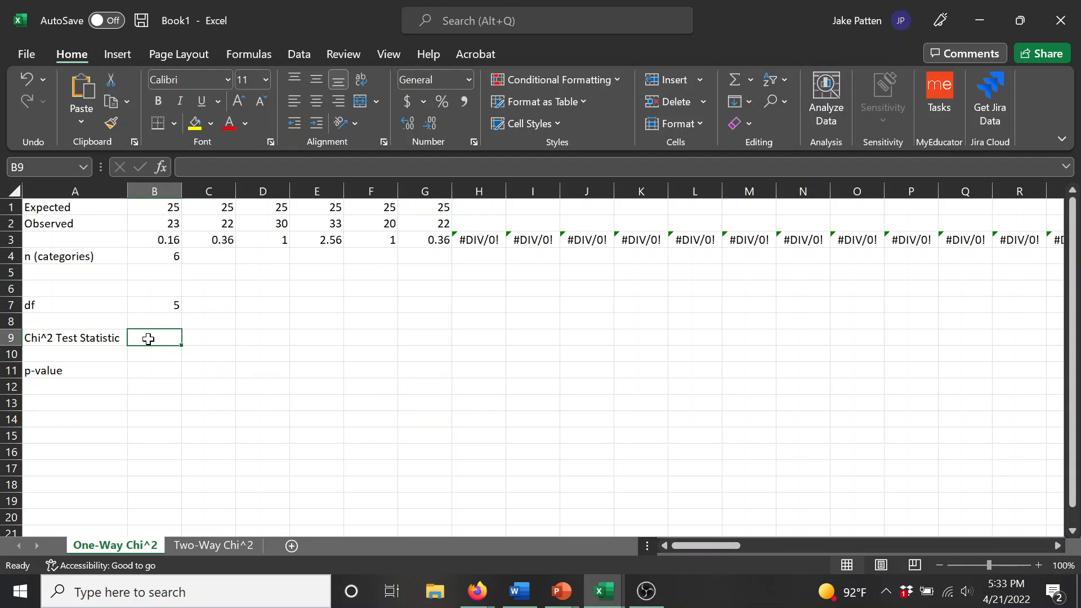
type("=sum(")
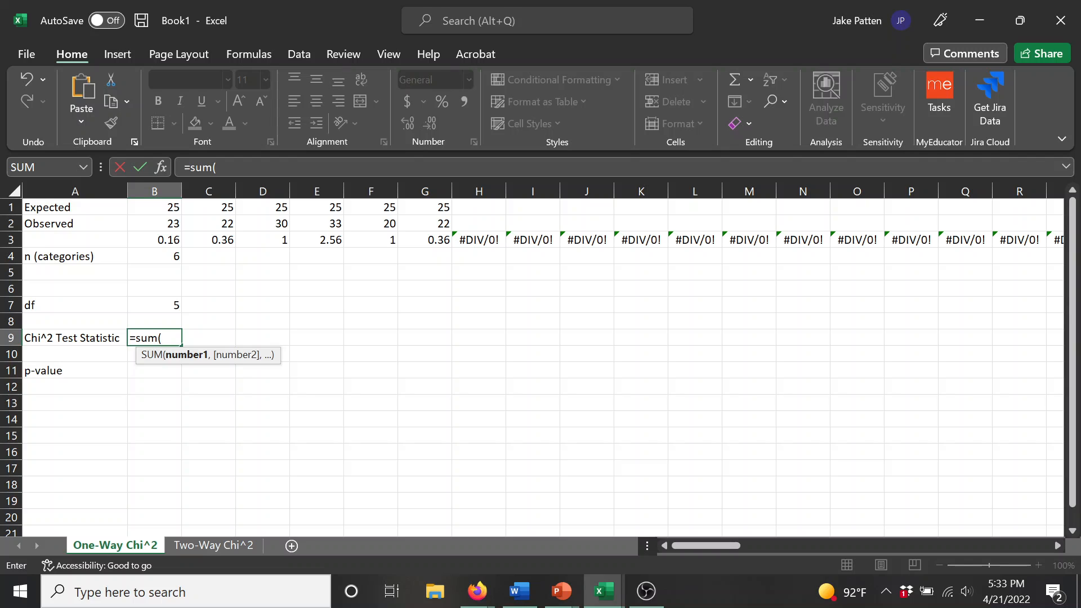
type("b3:")
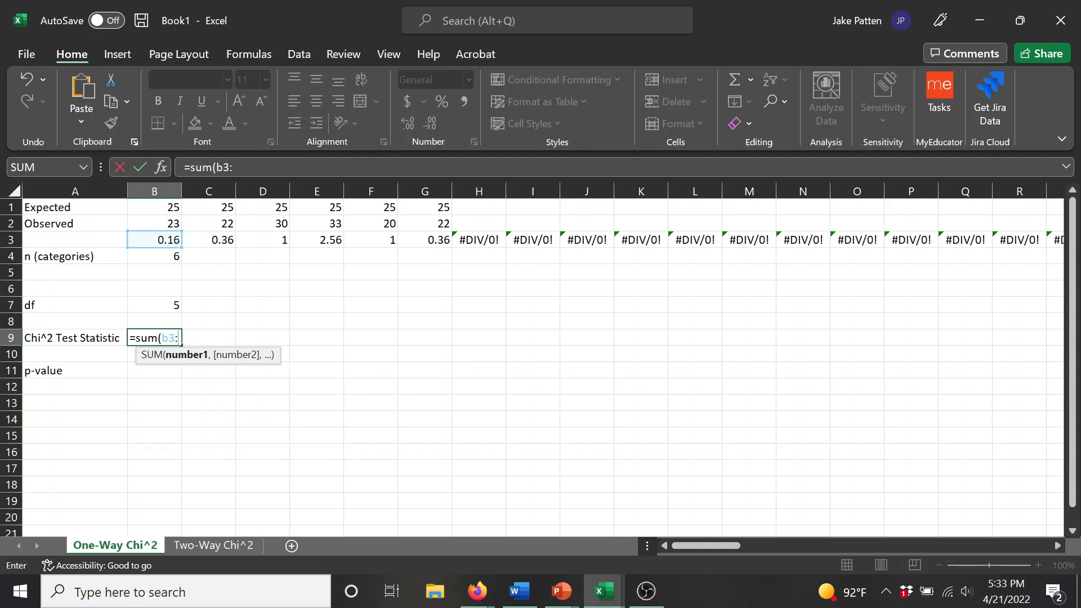
type("g3)")
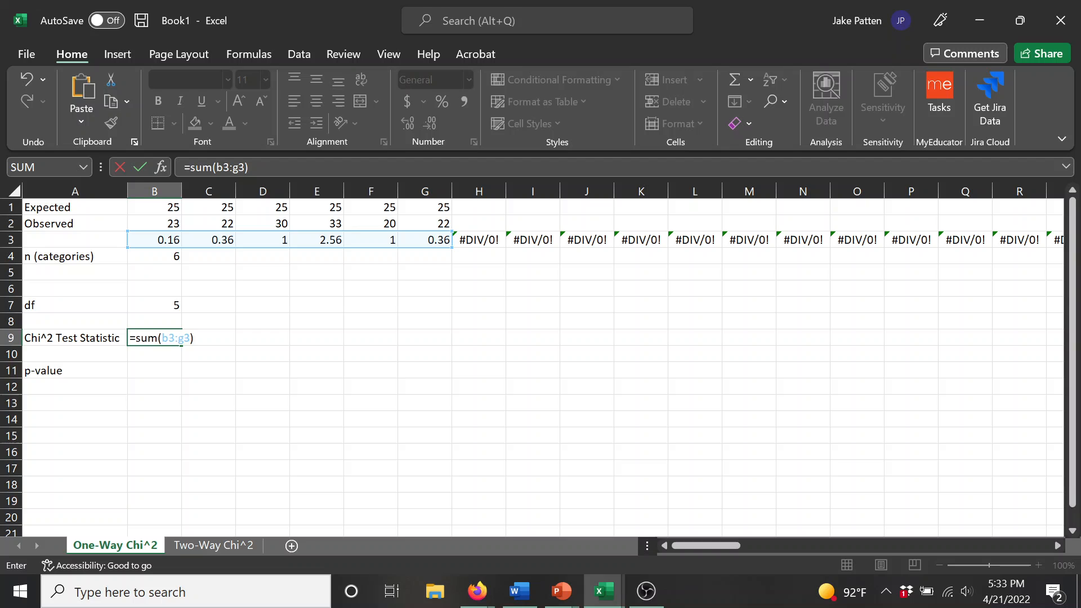
key("Return")
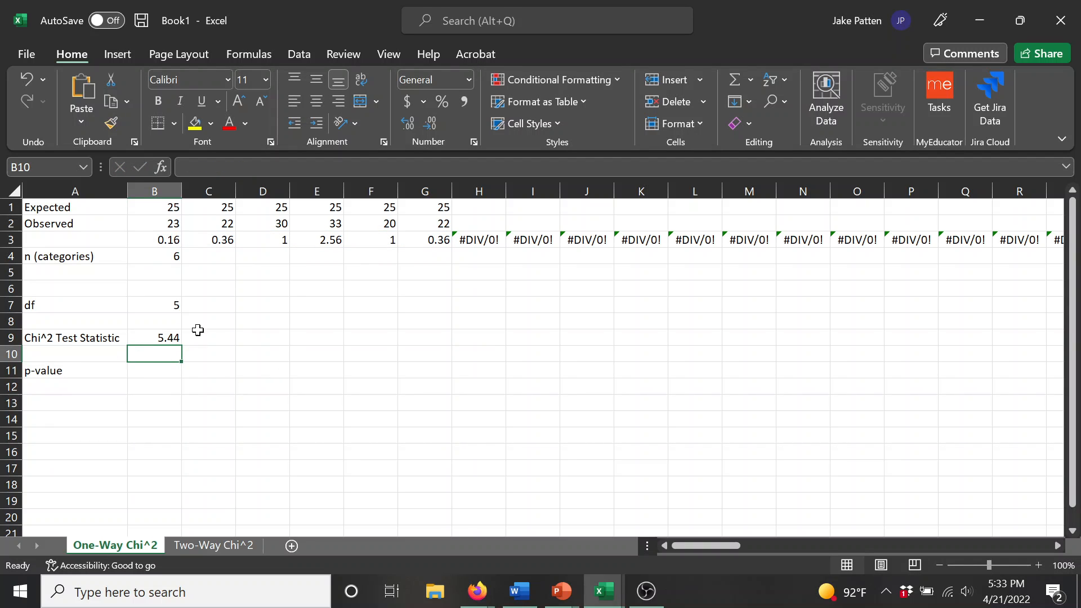
Step: Review the SUM formula in cell B9 and undo the accidental clearing of that cell
left_click(173, 337)
left_click_drag(269, 168, 179, 169)
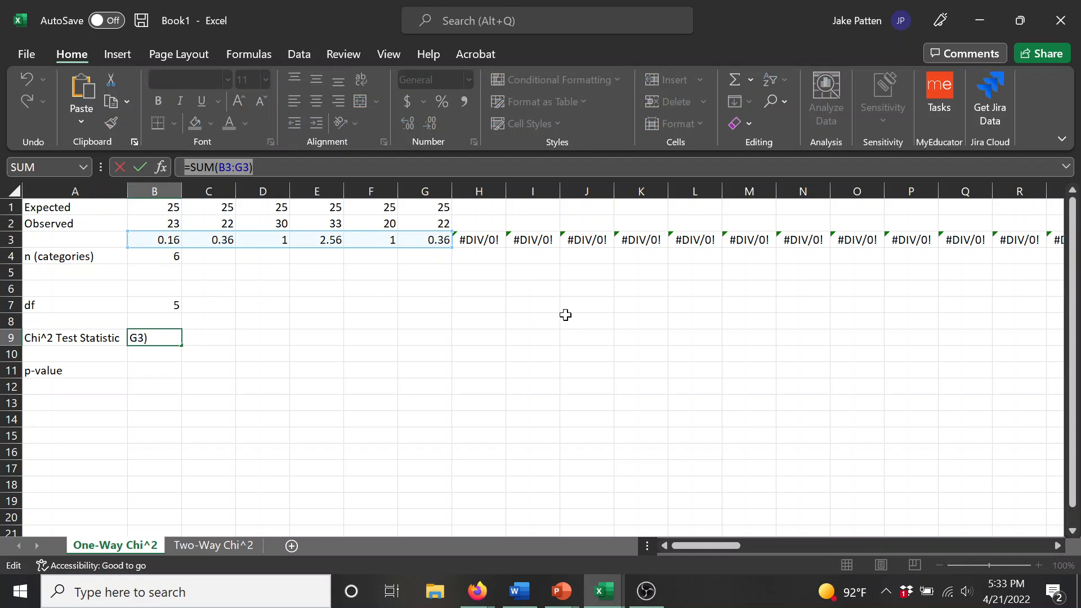
left_click(589, 344)
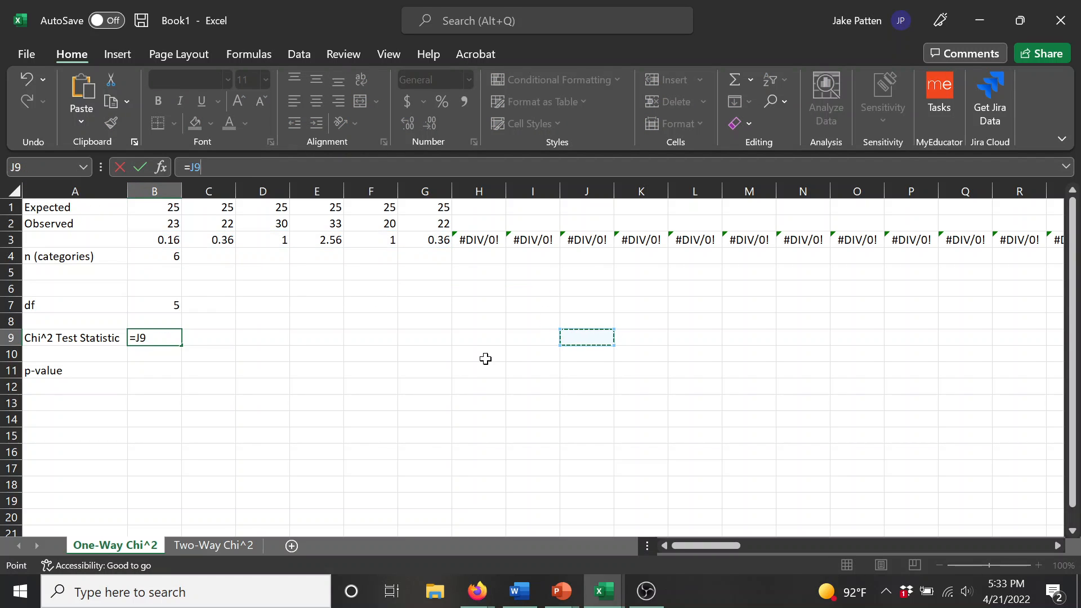
key("BackSpace")
key("BackSpace")
key("BackSpace")
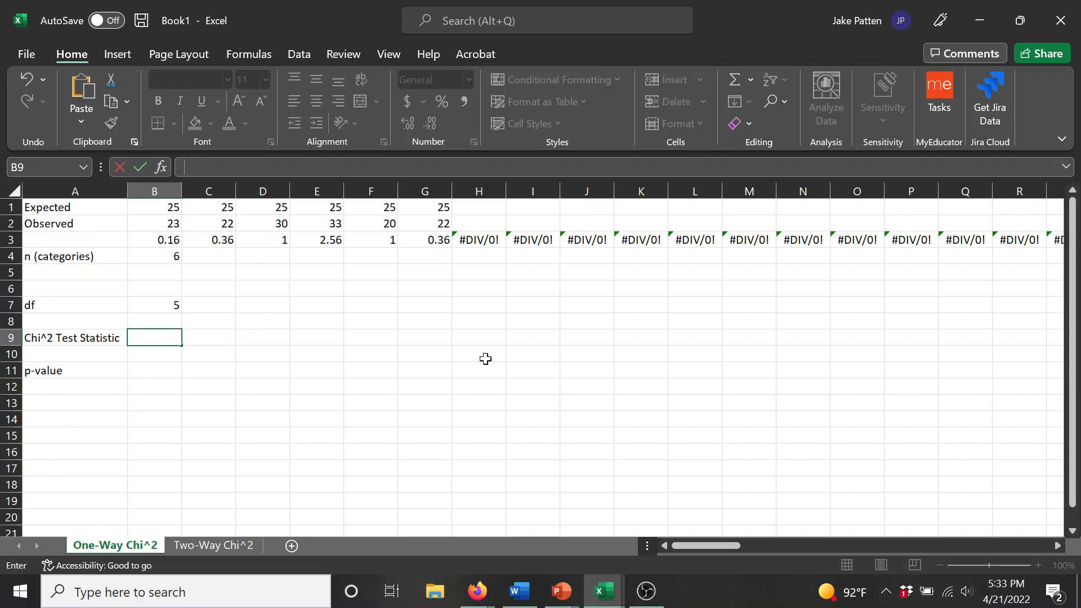
key("Return")
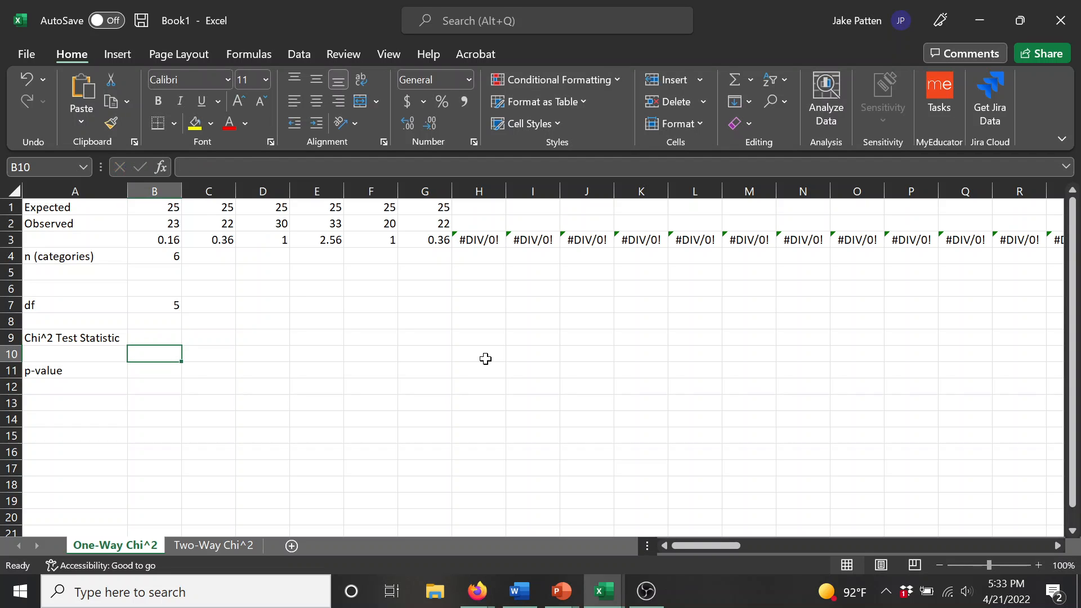
key("ctrl+z")
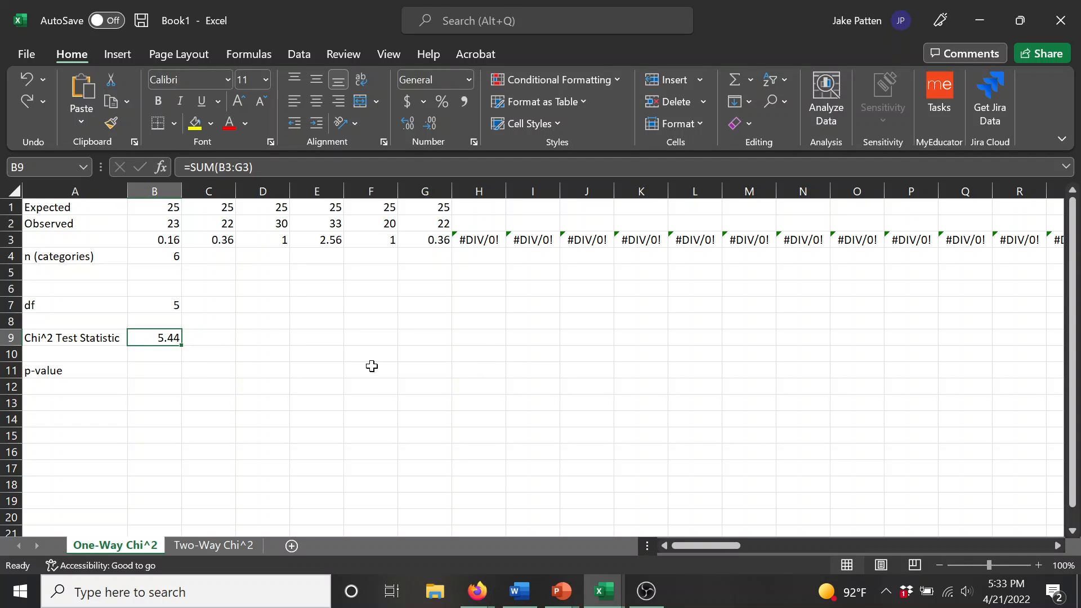
Step: Copy the text of B9's SUM formula into cell H9 as a backup, and return to B9
left_click_drag(253, 166, 147, 165)
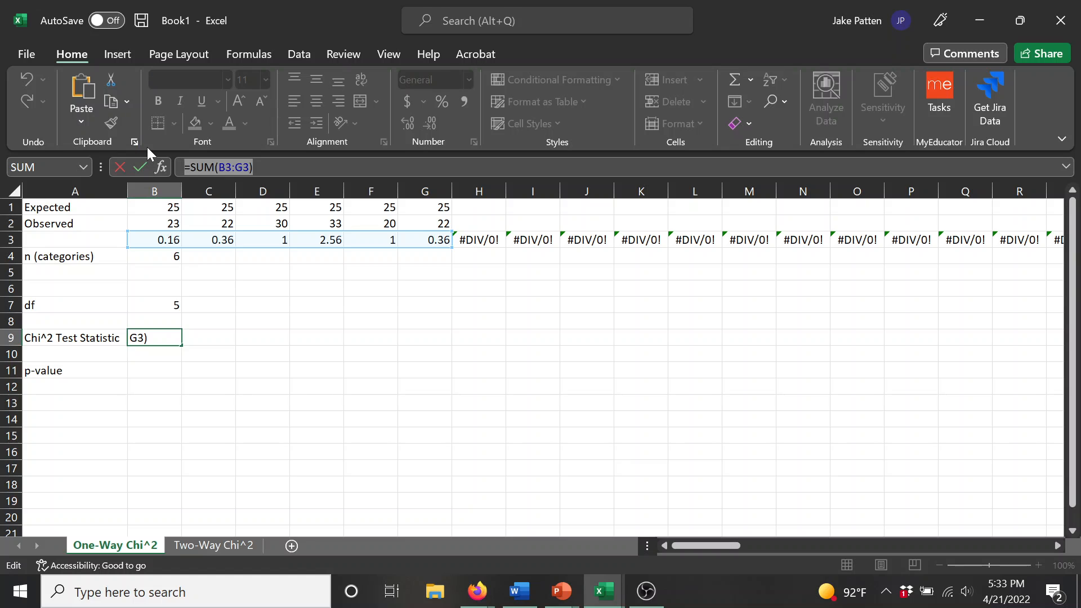
key("Return")
key("Right")
key("Right")
key("Right")
key("Right")
key("Right")
key("Right")
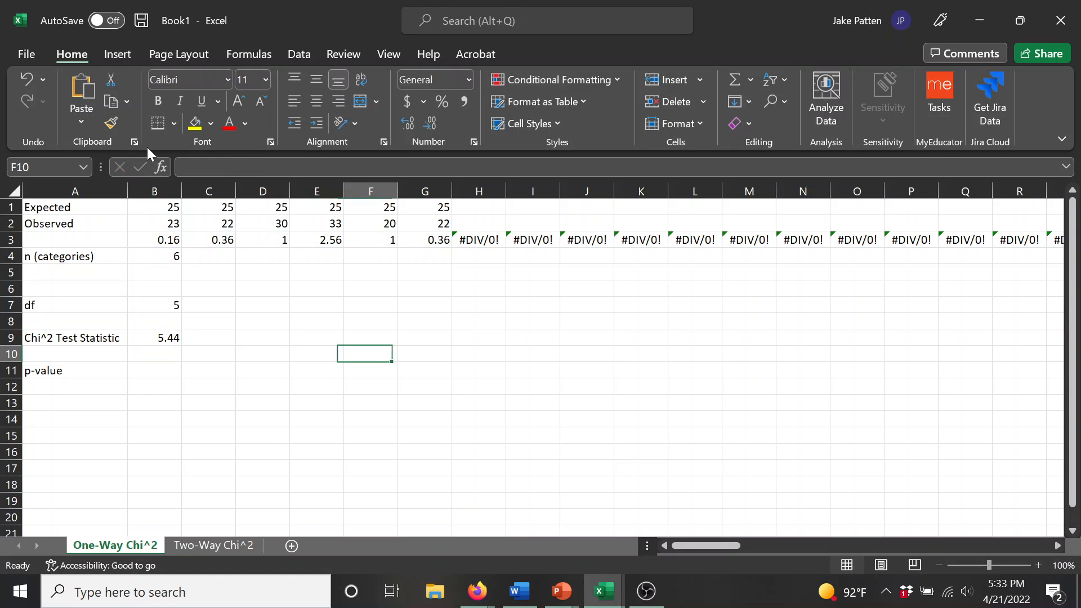
key("Up")
key("ctrl+v")
key("Left")
key("Left")
key("Left")
key("Left")
key("Left")
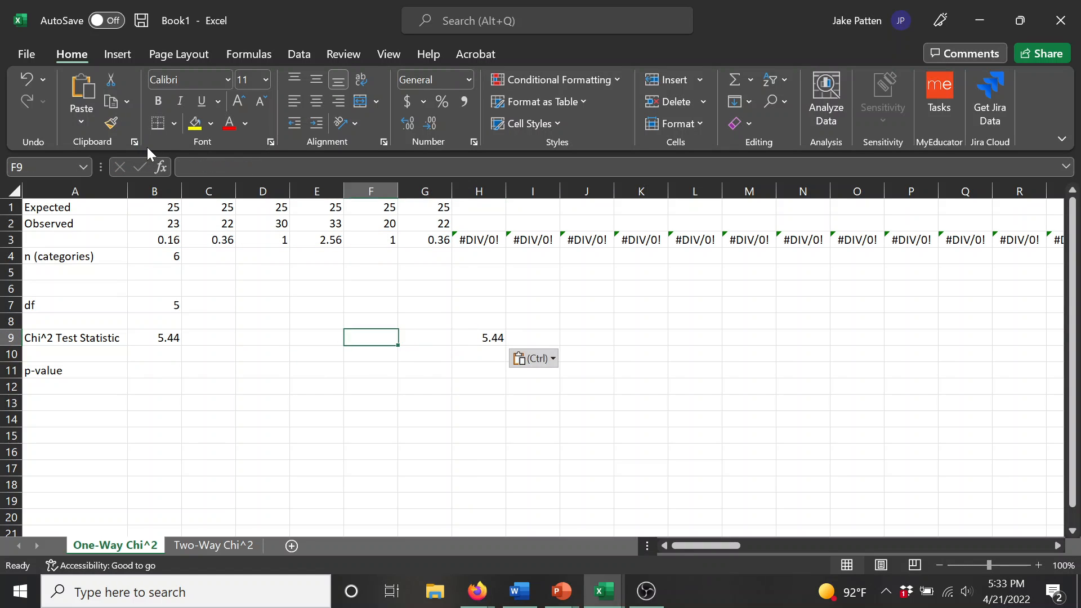
key("Left")
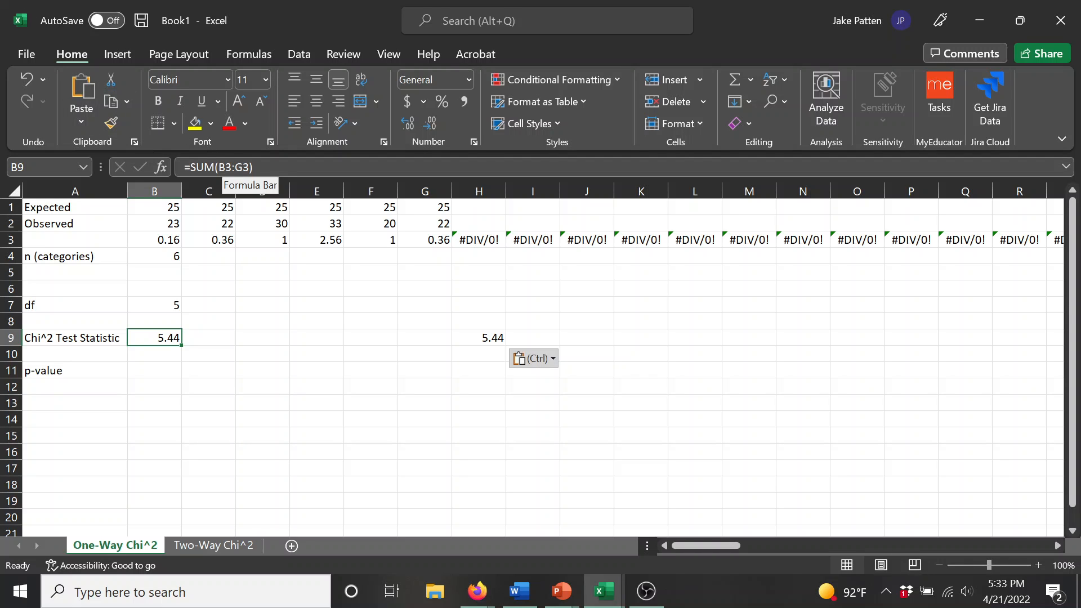
Step: Examine the G3 end reference in B9's SUM formula alongside the category count in B4 and the row 3 component formulas
left_click_drag(232, 167, 249, 167)
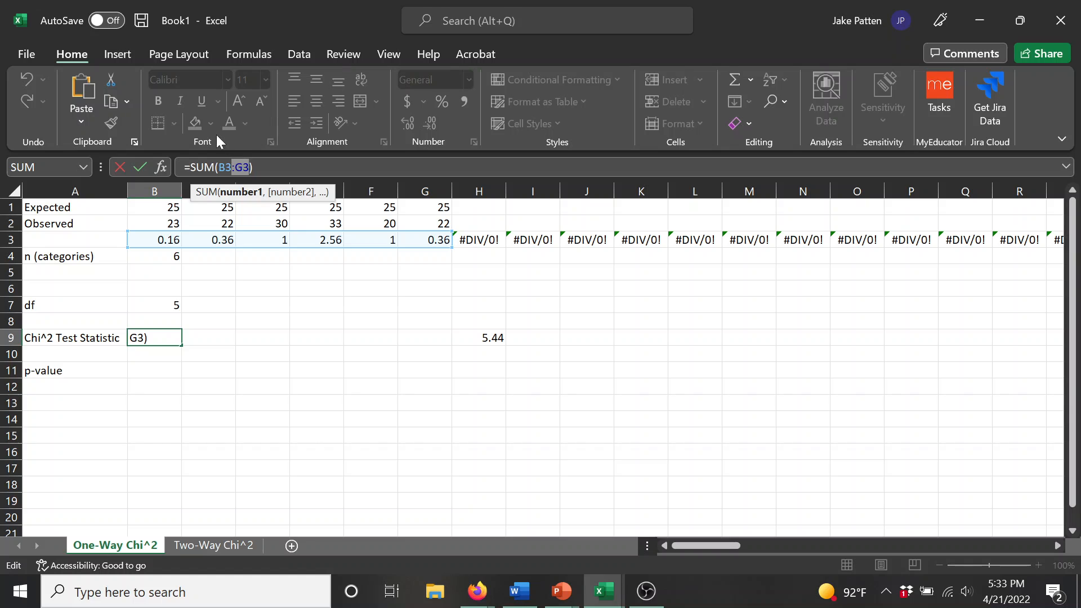
left_click(170, 256)
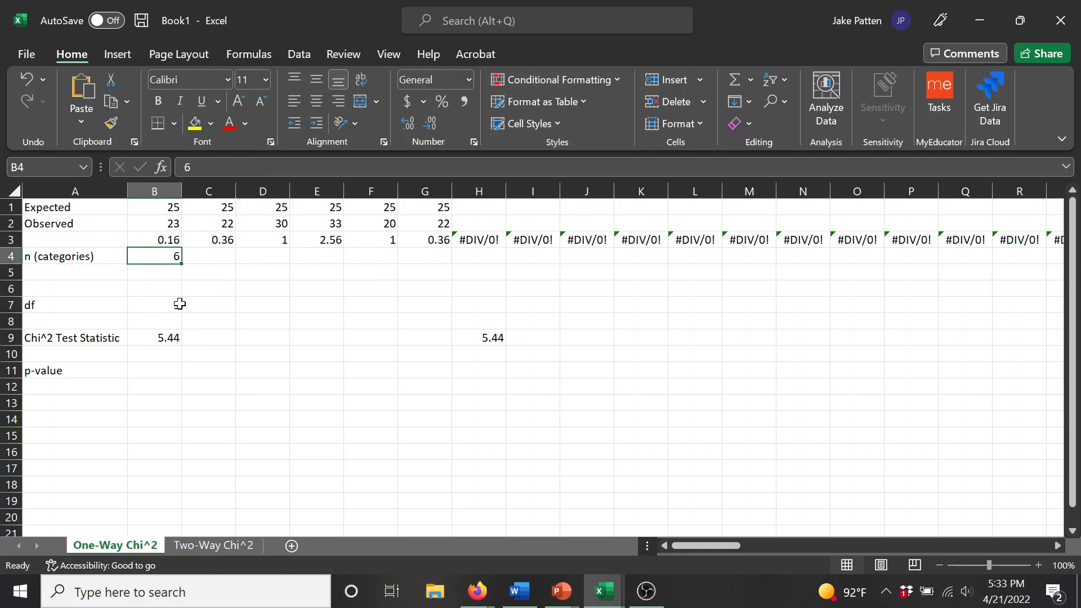
left_click(166, 340)
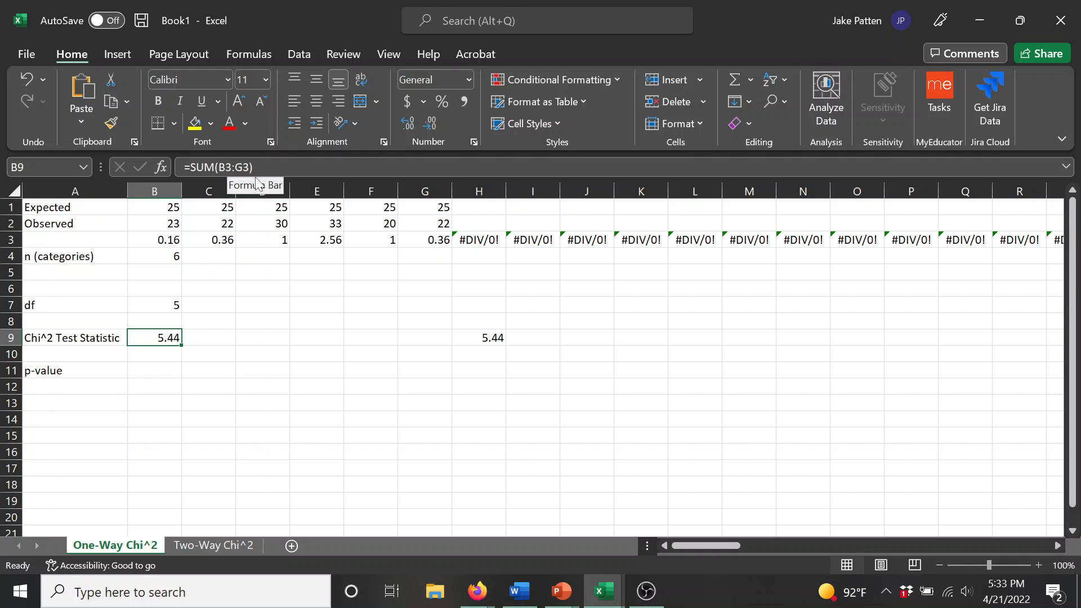
left_click(147, 260)
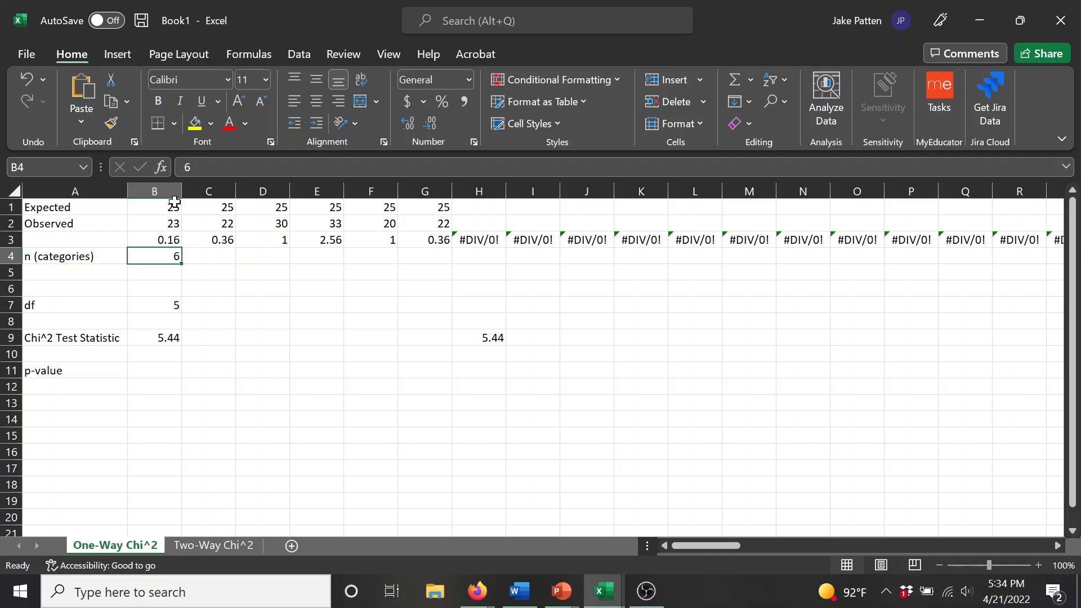
left_click(153, 336)
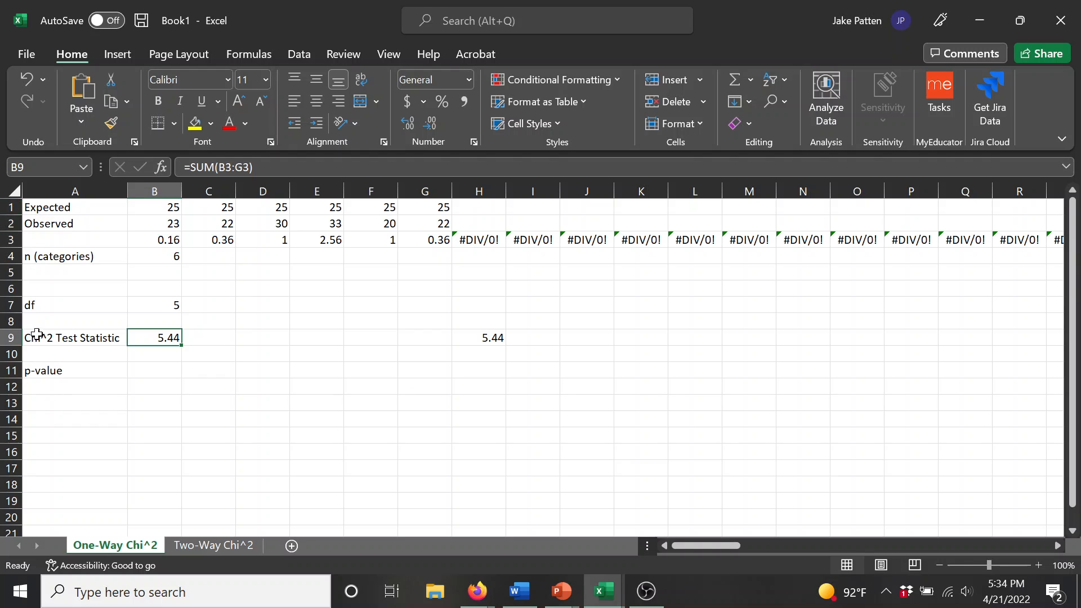
left_click(268, 236)
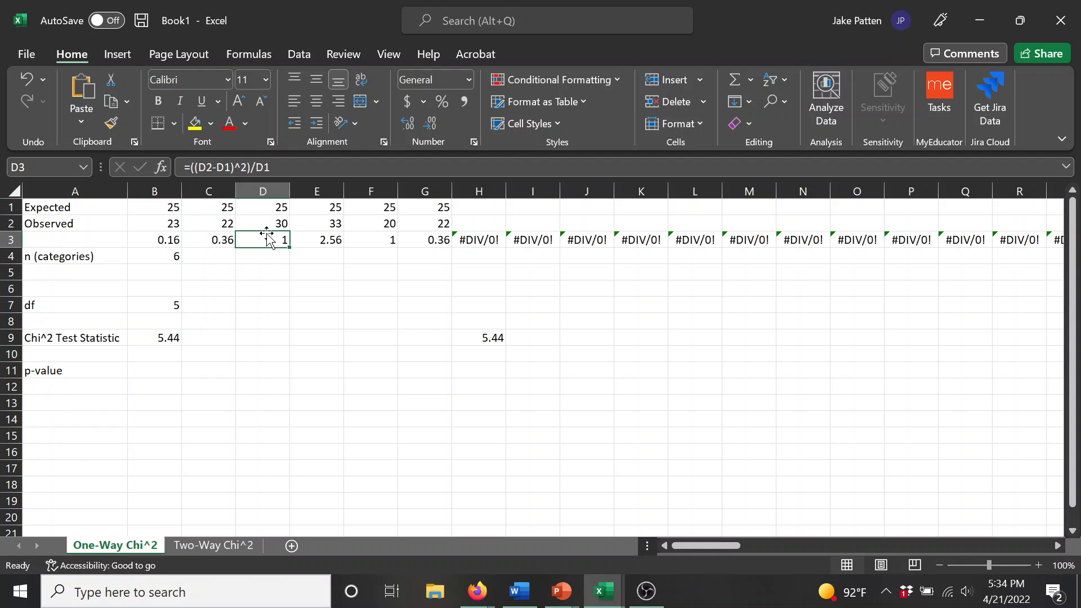
left_click(384, 211)
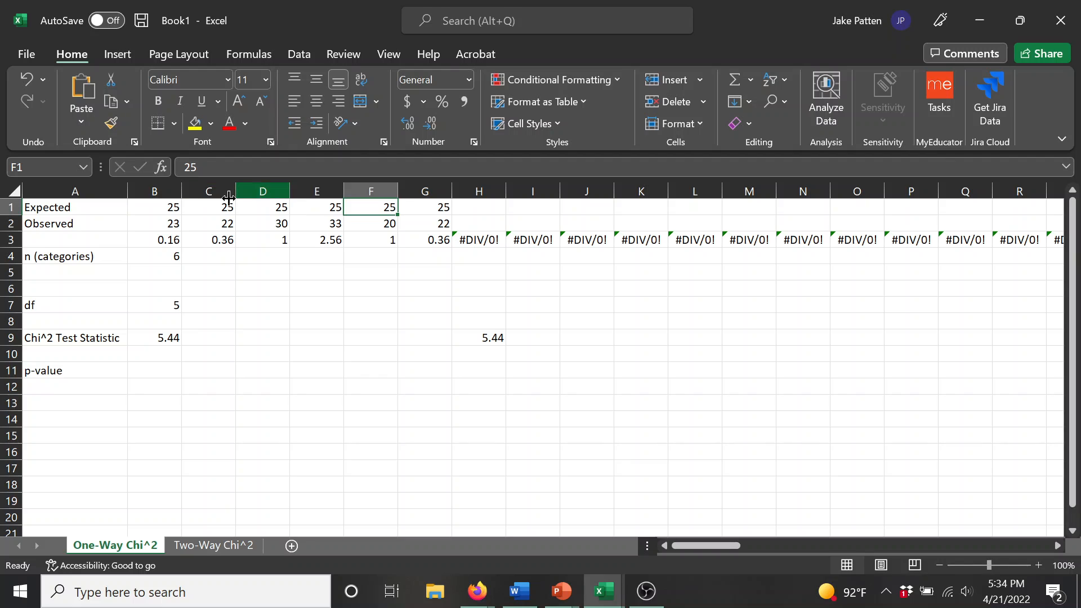
left_click(156, 243)
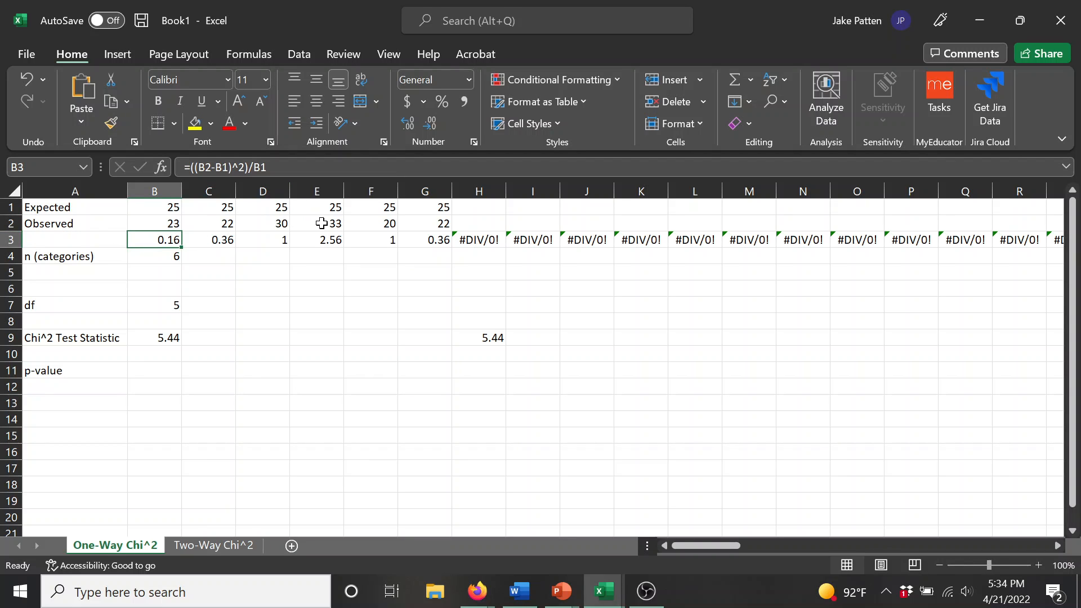
left_click(321, 223)
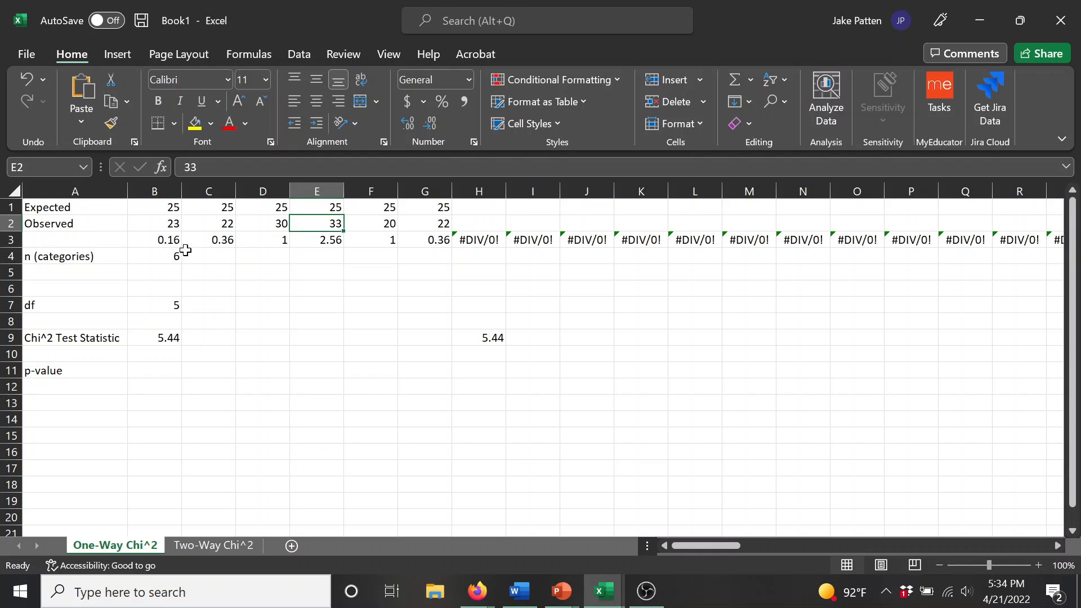
Step: Build an absolute, A1-style reference to row 3, column 7 in cell E7 with =ADDRESS(3,7,1,1)
left_click(304, 298)
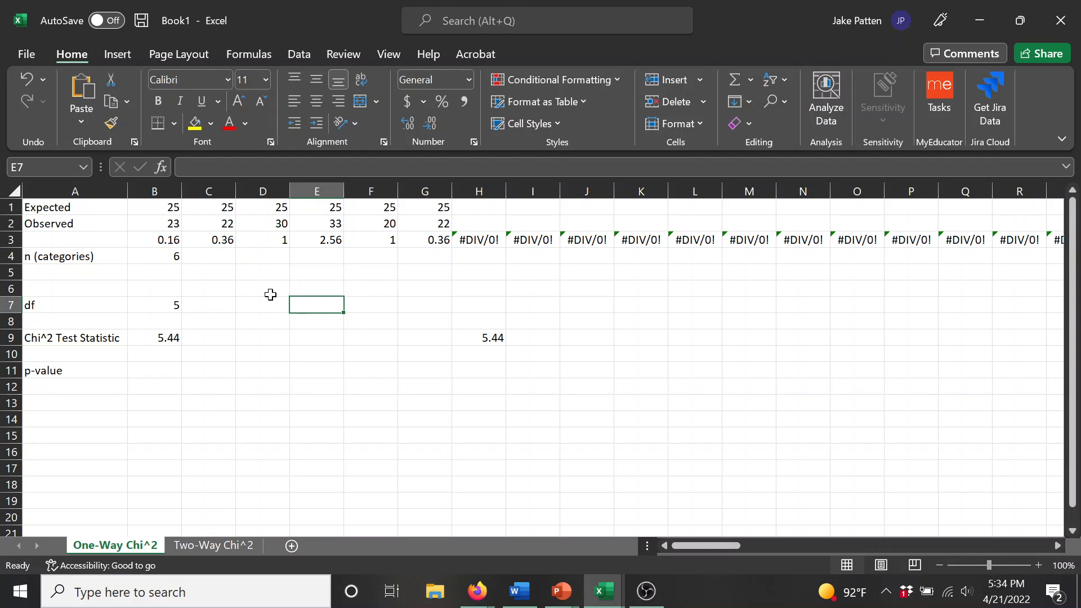
type("=a")
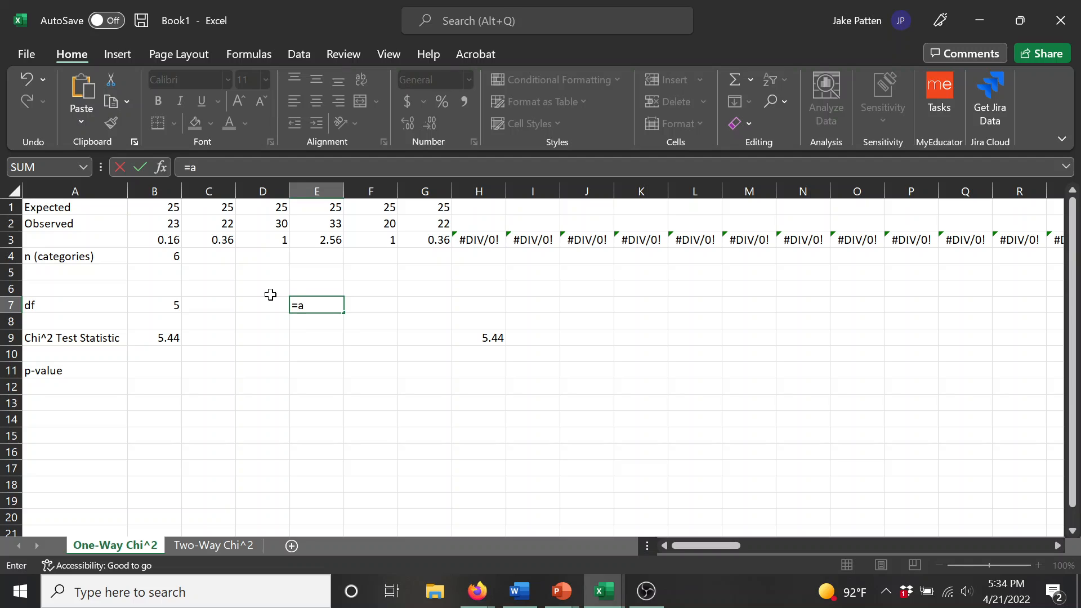
type("ddress(")
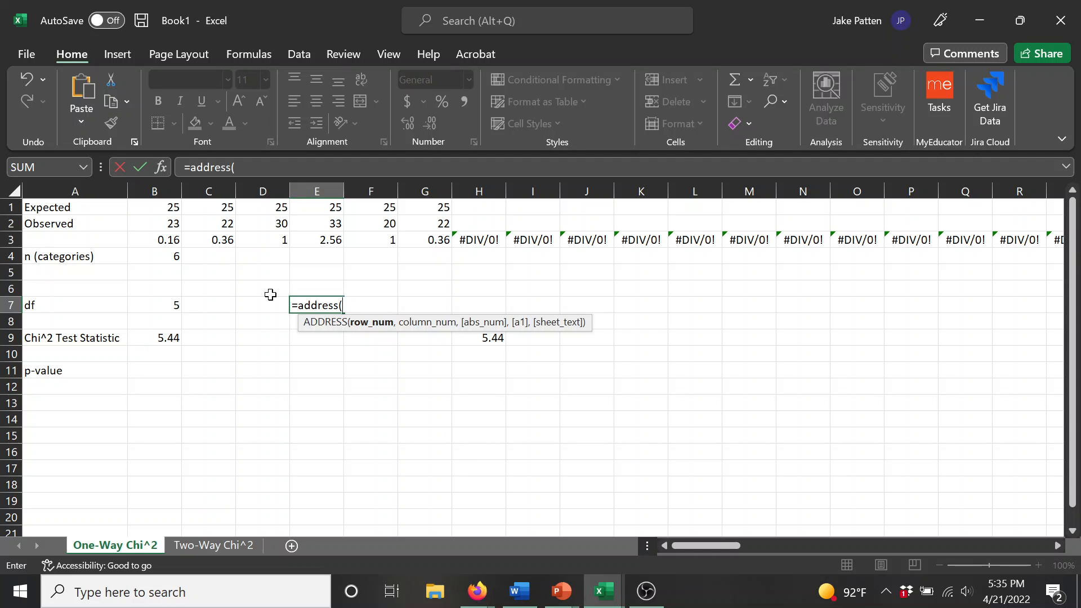
type("3,")
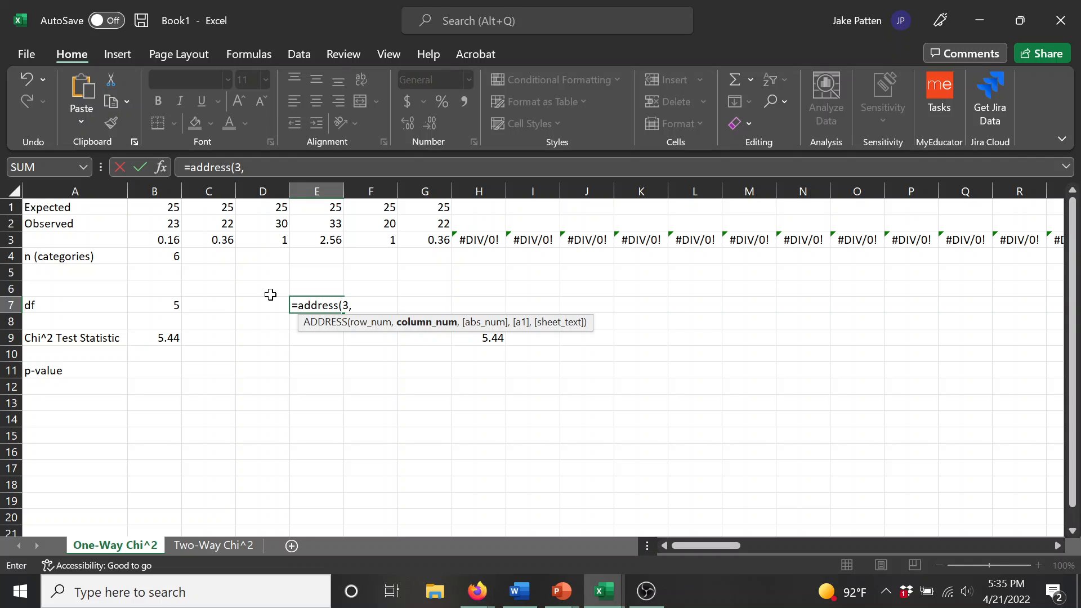
type("77")
key("BackSpace")
type(",")
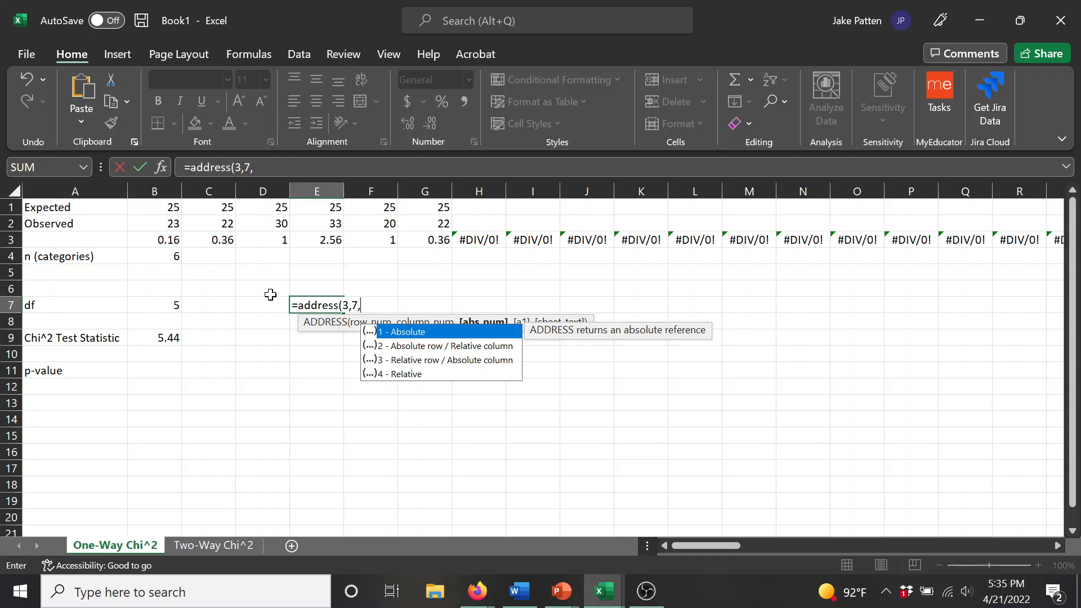
type("1,")
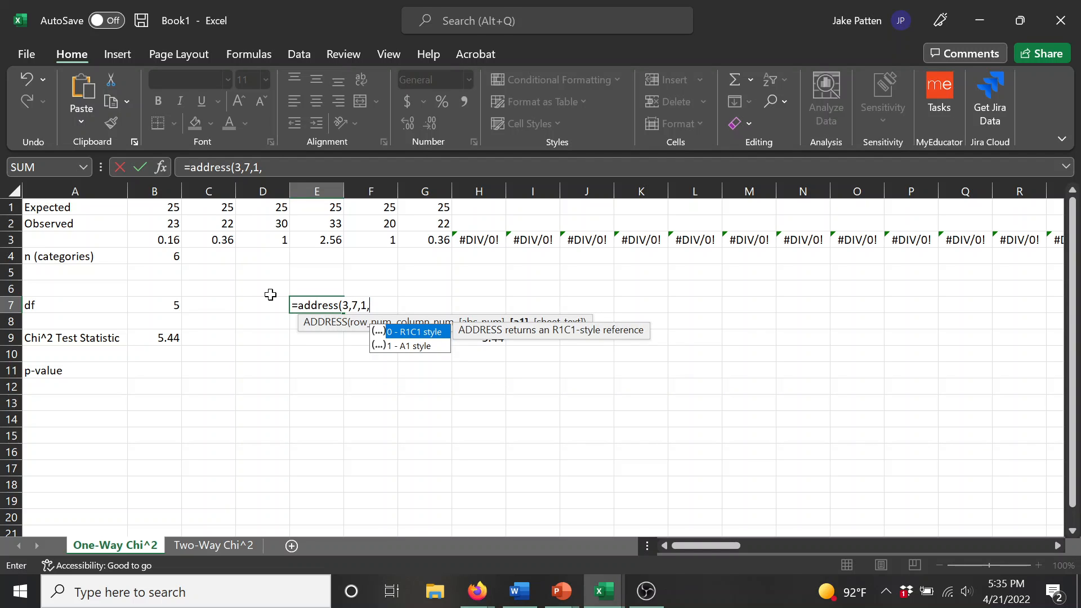
type("1")
key("Return")
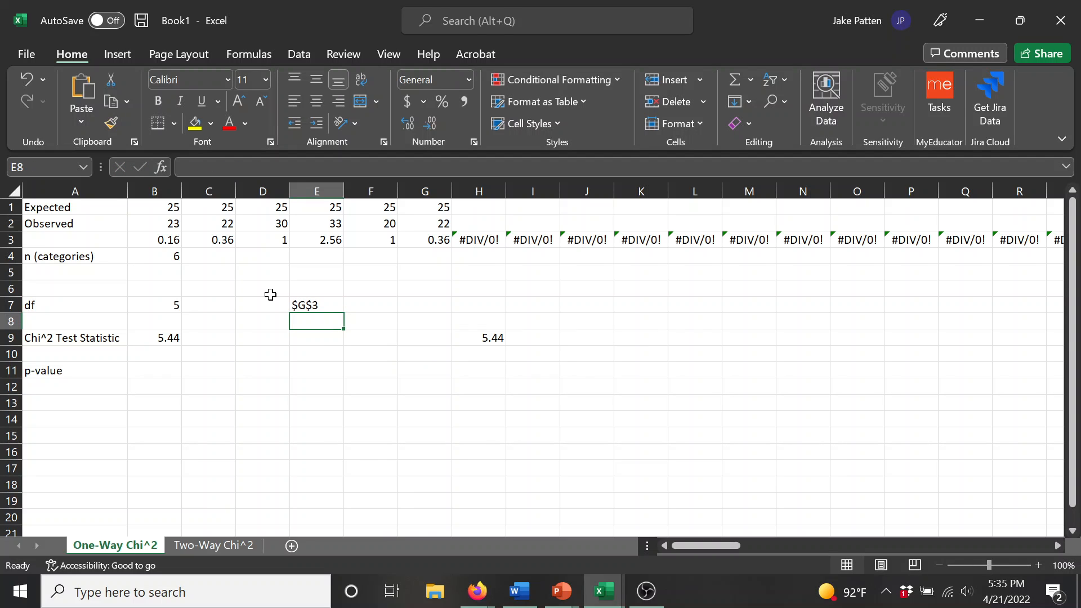
Step: Replace the fixed column number 7 in E7's ADDRESS formula with B4+1 so it follows the number of categories
key("Up")
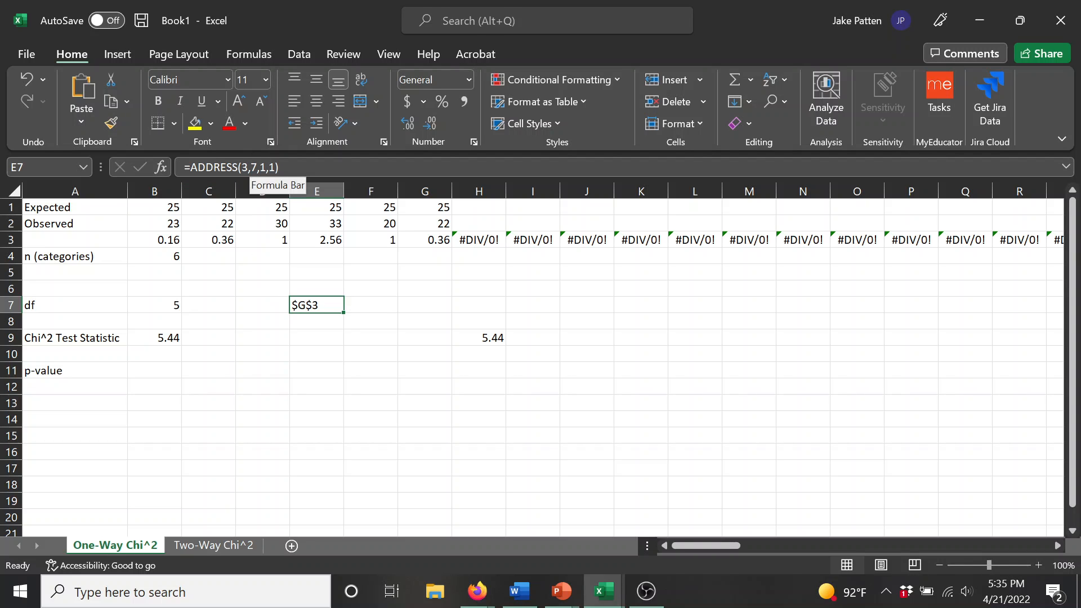
left_click(257, 167)
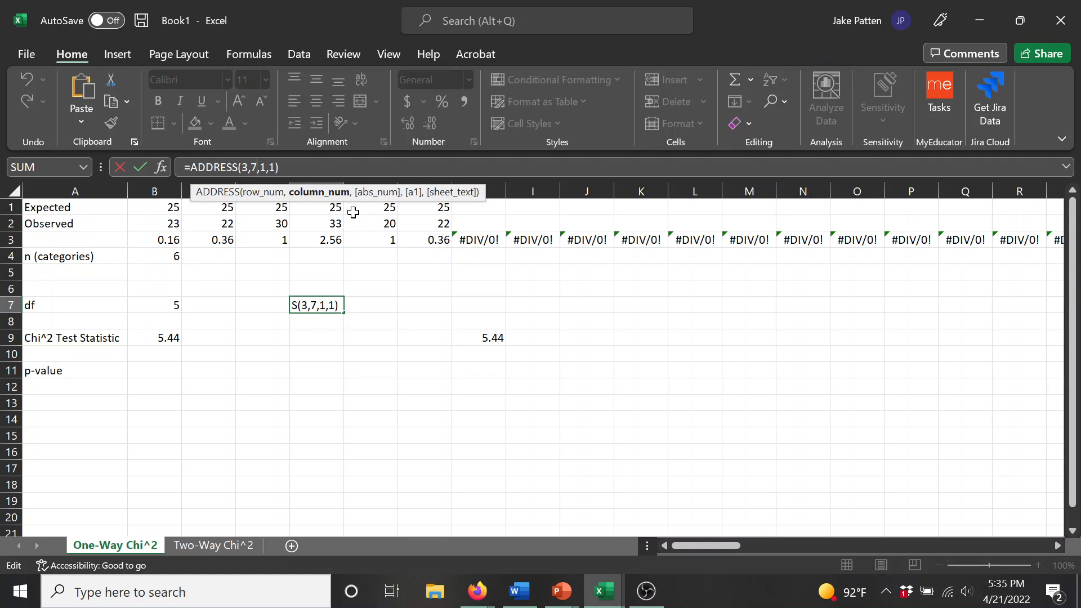
key("BackSpace")
type("B4+1")
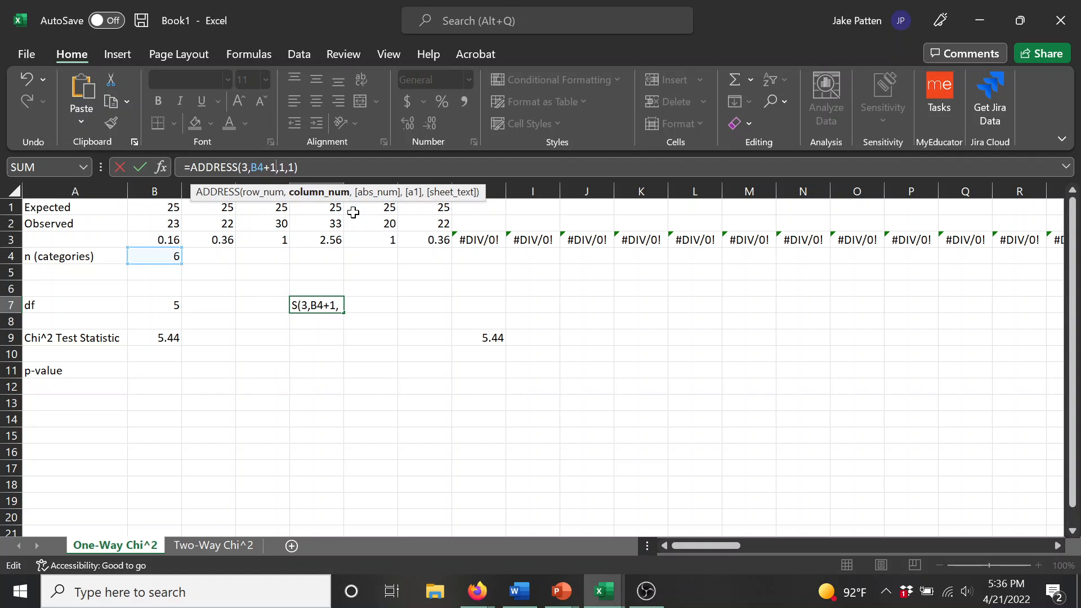
key("Return")
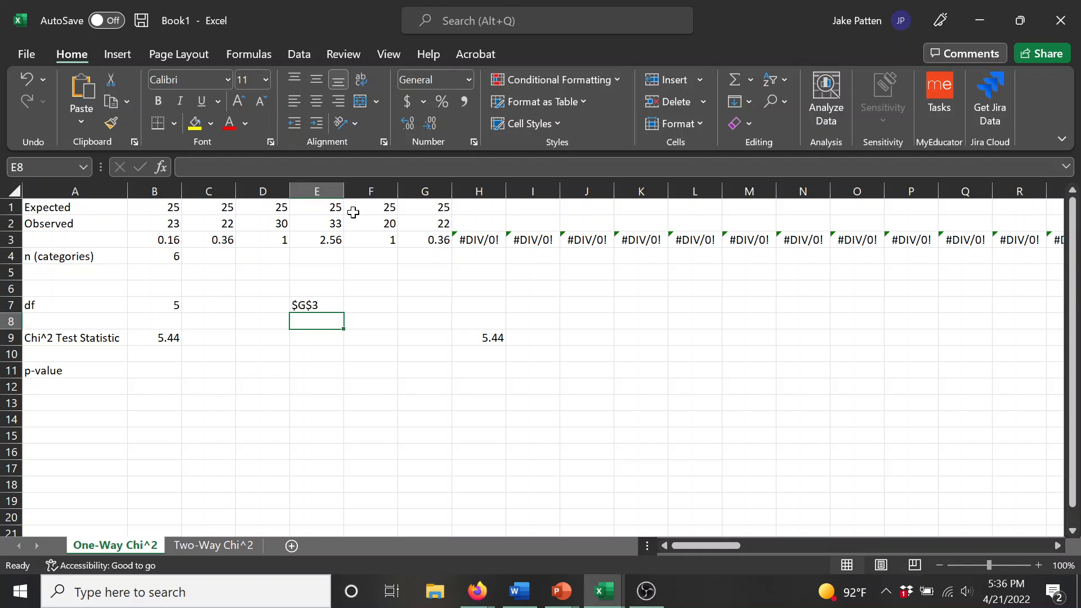
Step: Test the ADDRESS formula by setting the number of categories in B4 to 7
key("Up")
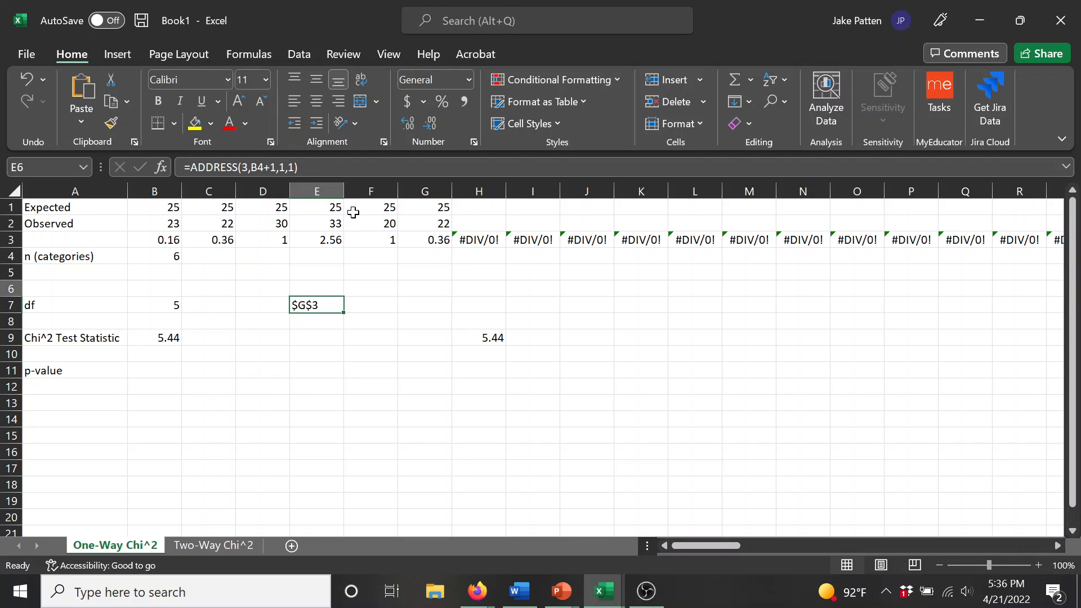
key("Up")
key("Up")
key("Up")
key("Left")
key("Left")
key("Left")
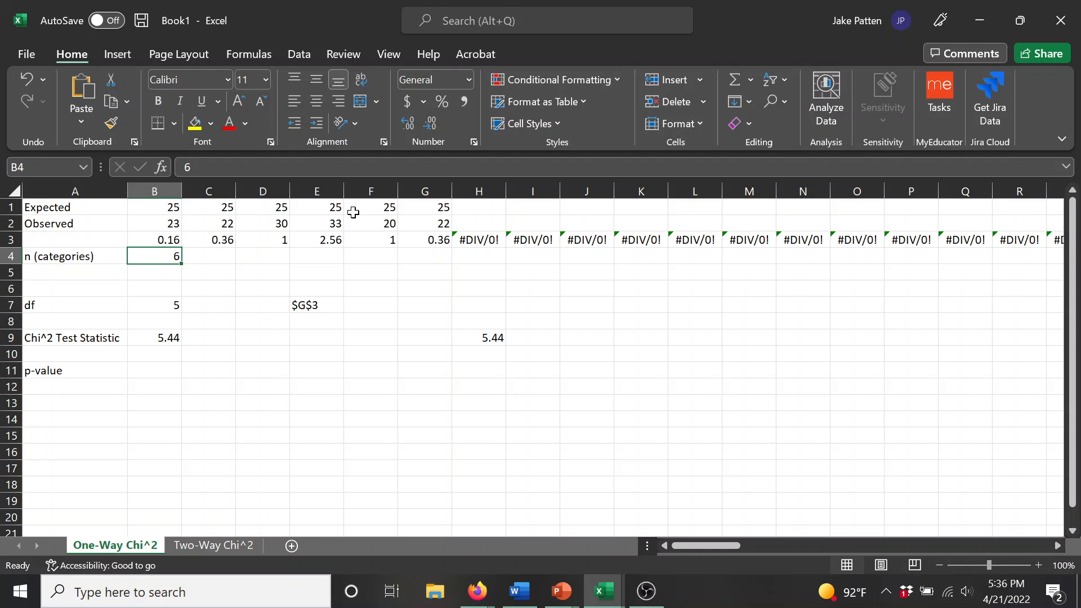
type("7")
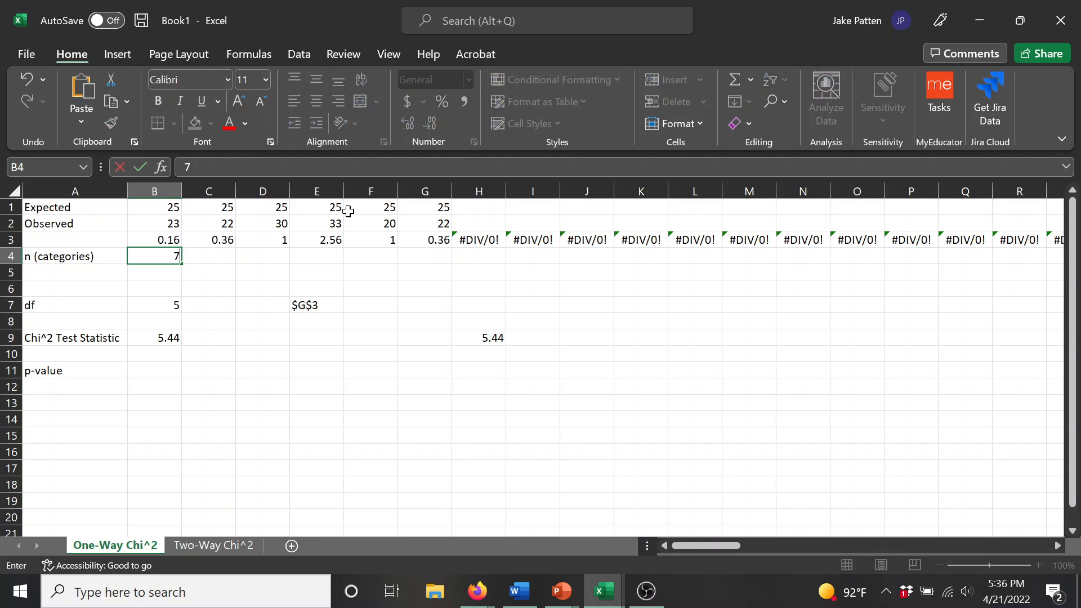
key("Return")
key("Up")
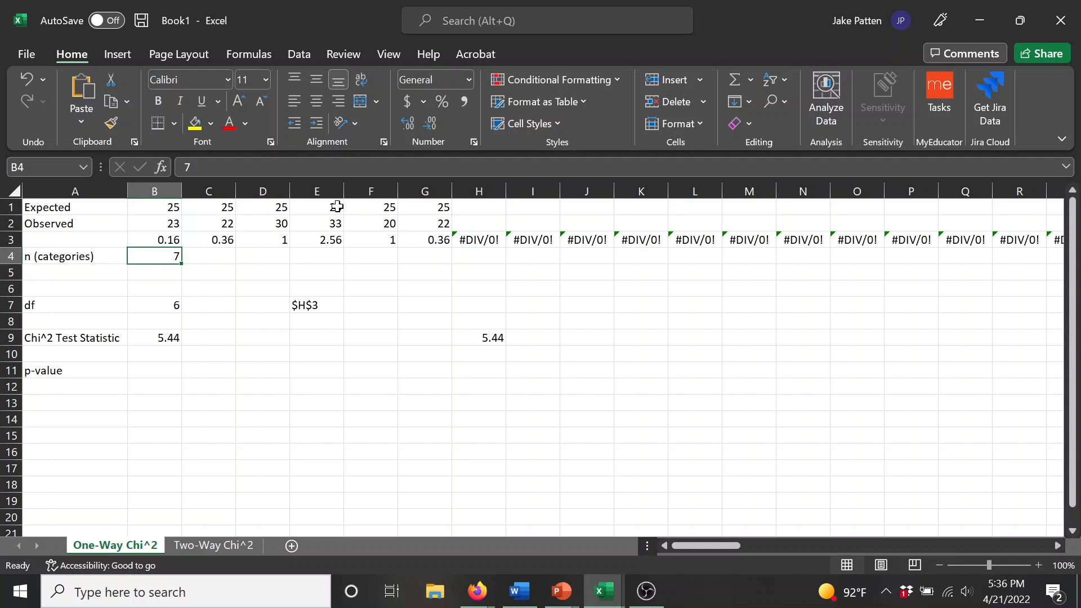
Step: Test the ADDRESS formula with 2 categories in B4, and restore the count to 6
key("BackSpace")
type("2")
key("Return")
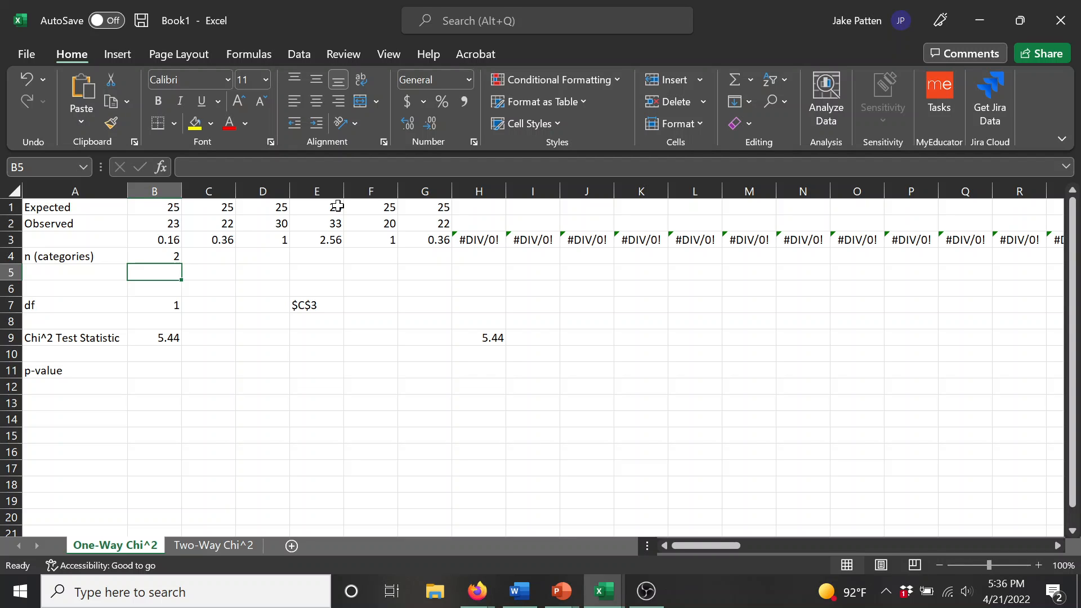
key("Up")
type("6")
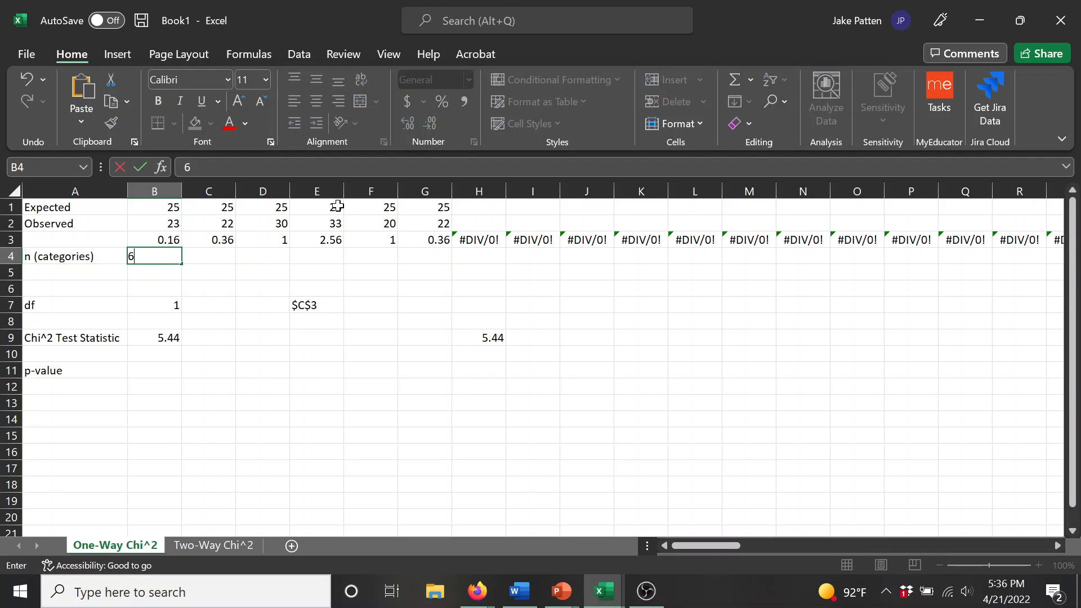
key("Return")
Step: Review the ADDRESS formula in E7 against the df formula in B7 and the SUM formula in B9
key("Right")
key("Right")
key("Right")
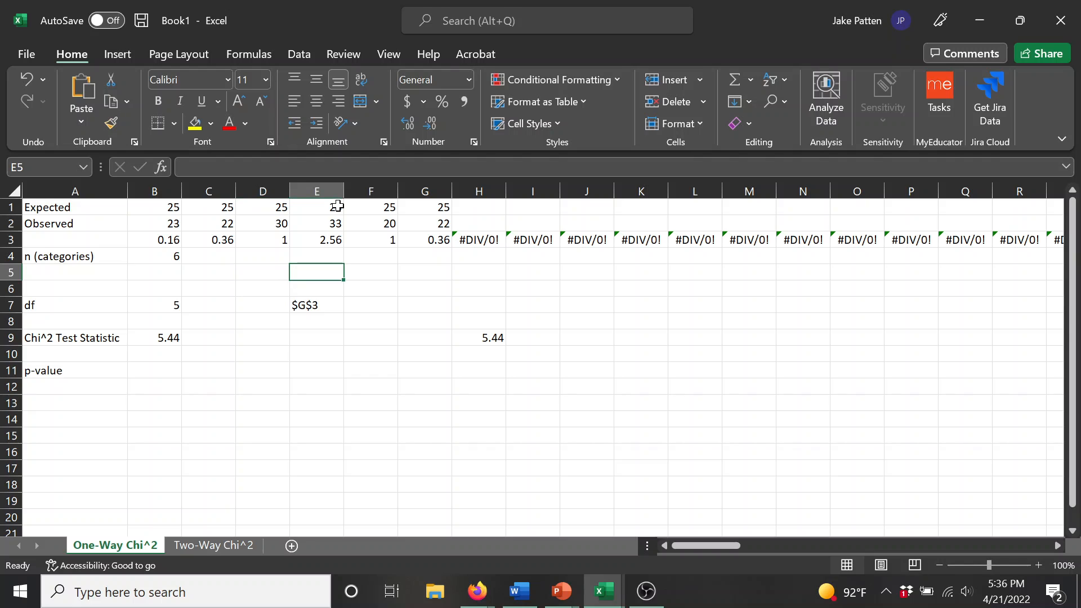
key("Down")
key("Down")
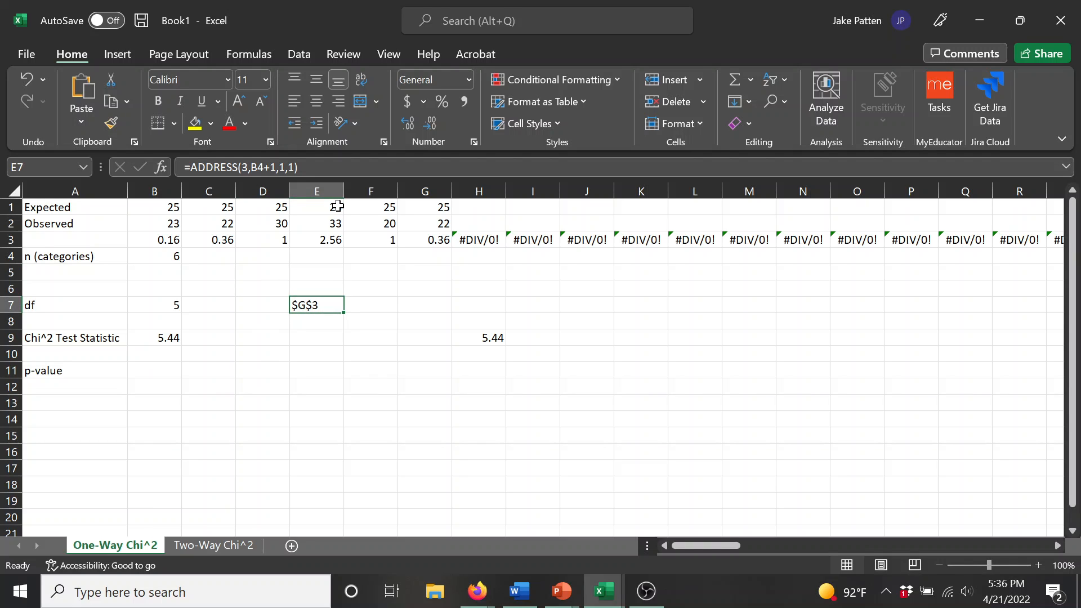
key("Left")
key("Left")
key("Left")
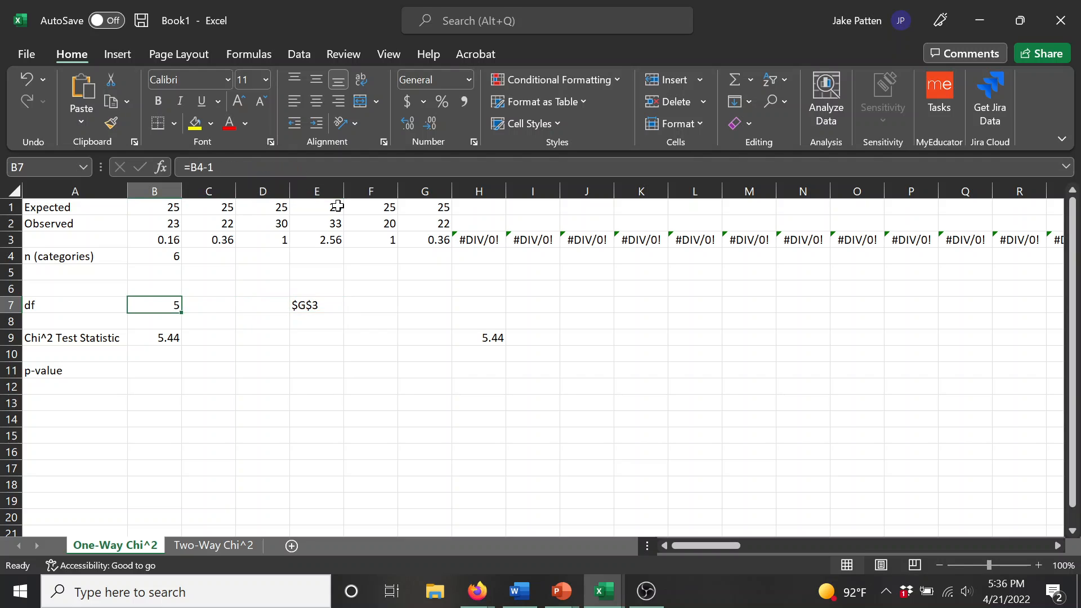
key("Down")
key("Down")
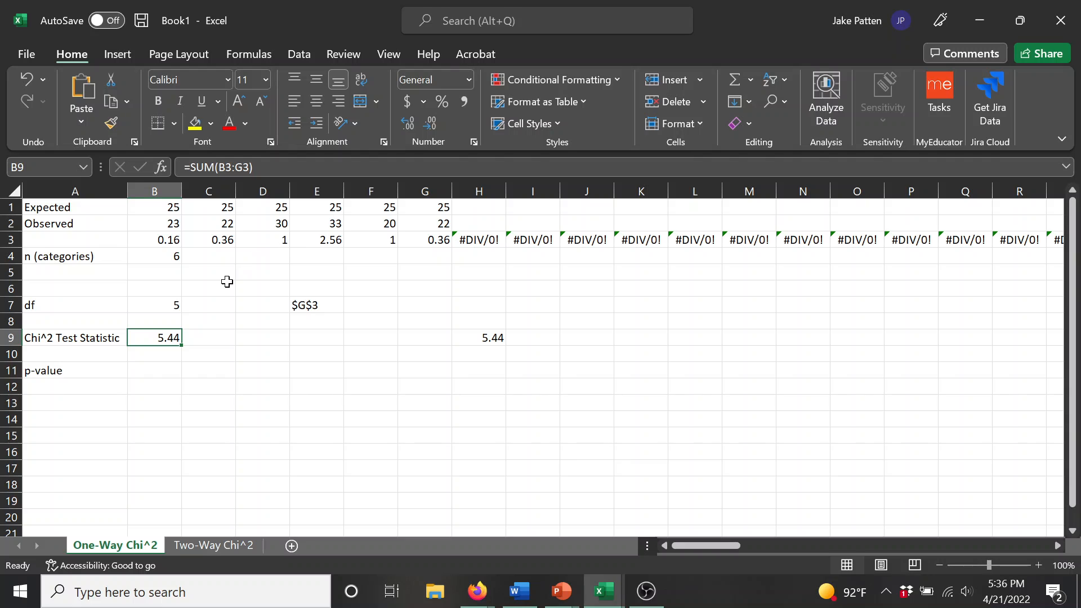
left_click(321, 304)
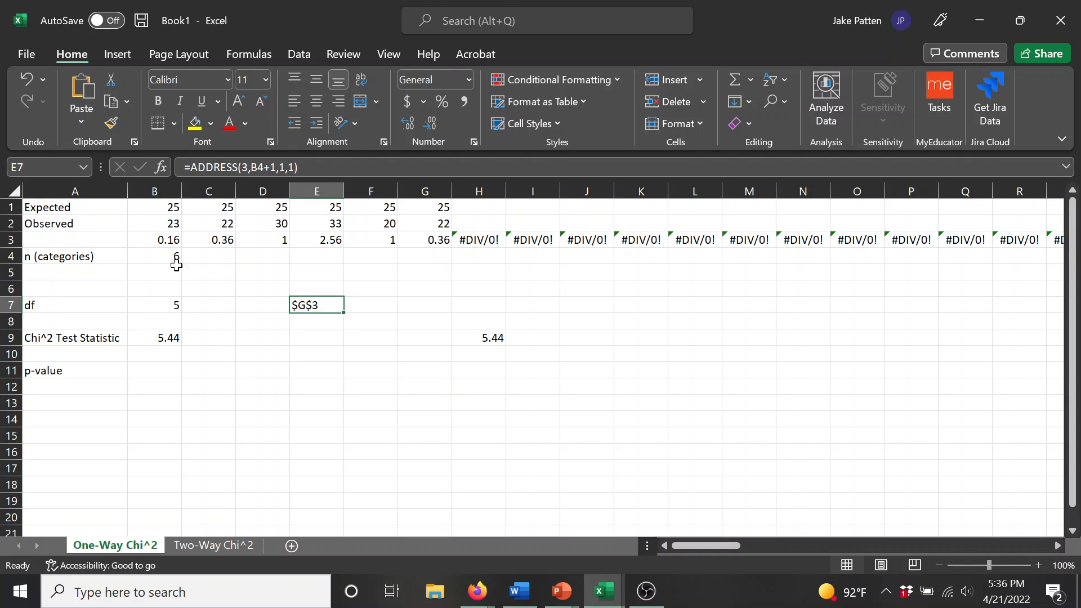
Step: Compare the end of the SUM range in B9 with the cell address generated by the ADDRESS formula in E7
left_click(157, 337)
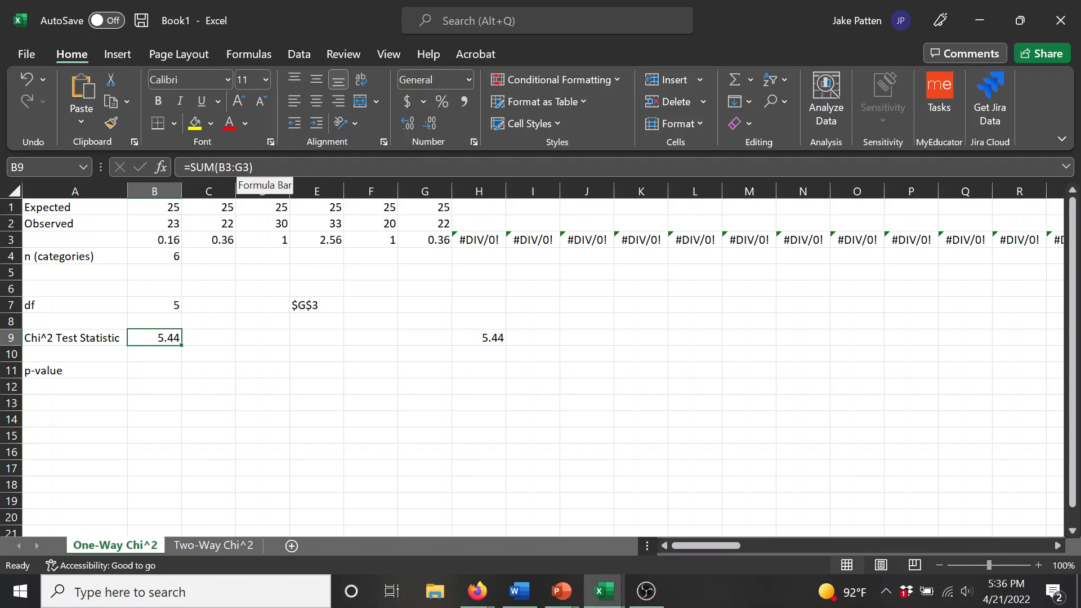
left_click(307, 302)
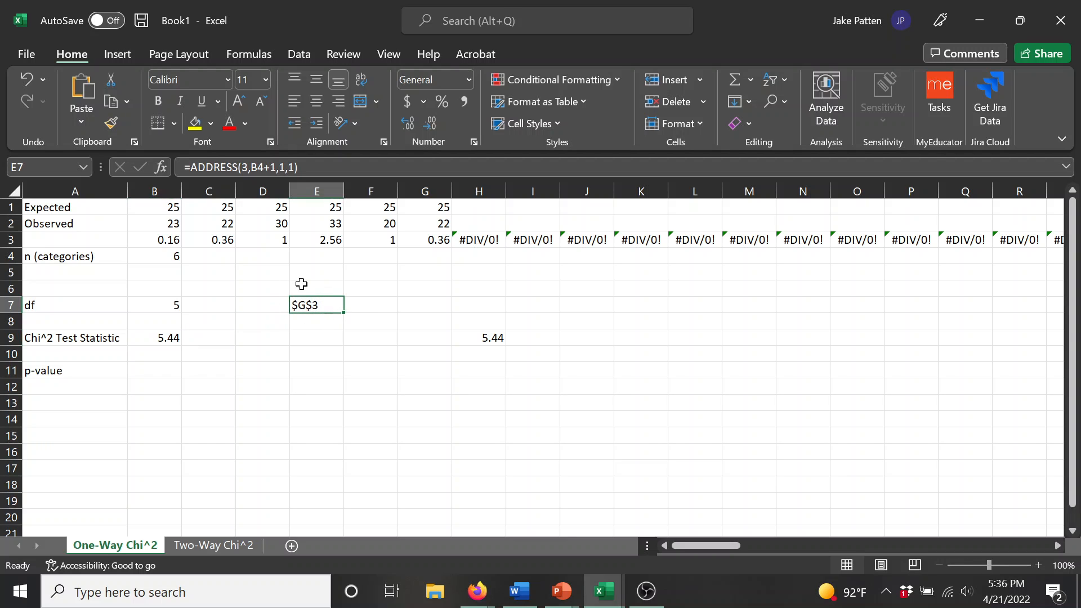
left_click(174, 336)
left_click(315, 303)
left_click(174, 338)
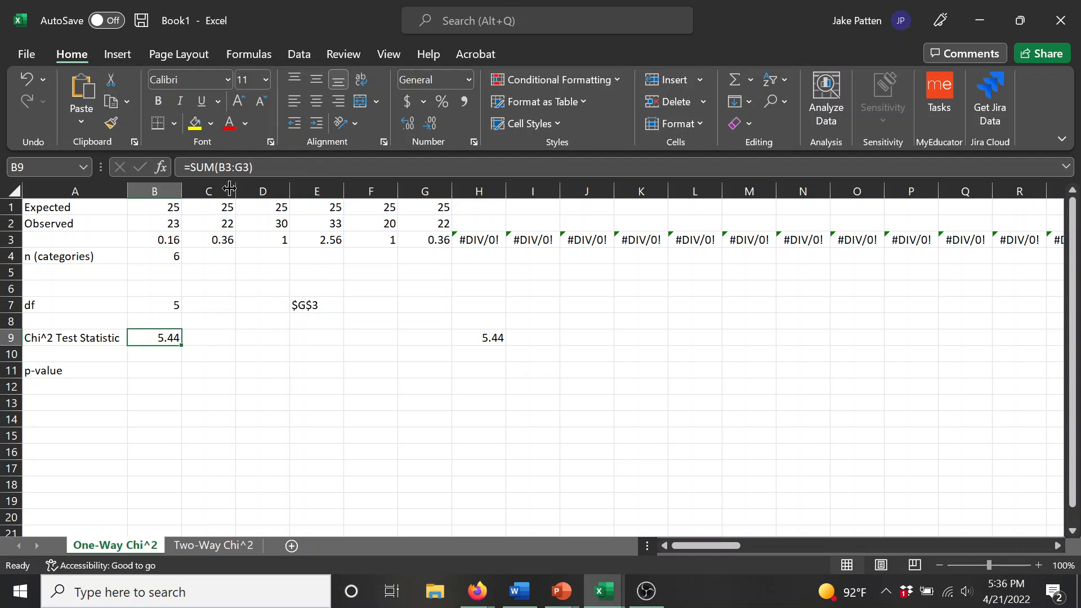
left_click(308, 333)
left_click(318, 305)
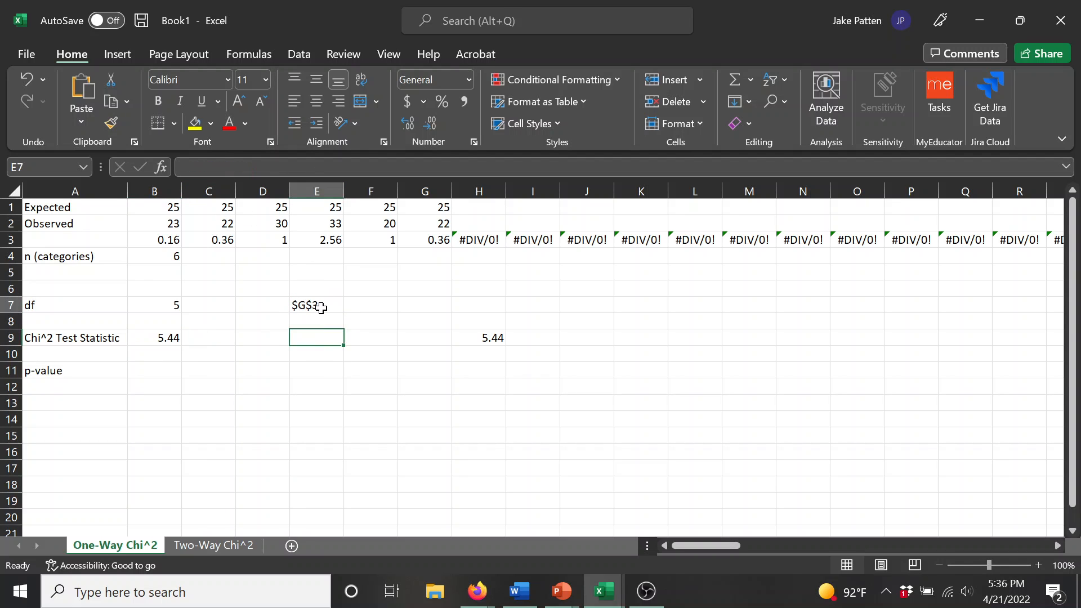
left_click(166, 337)
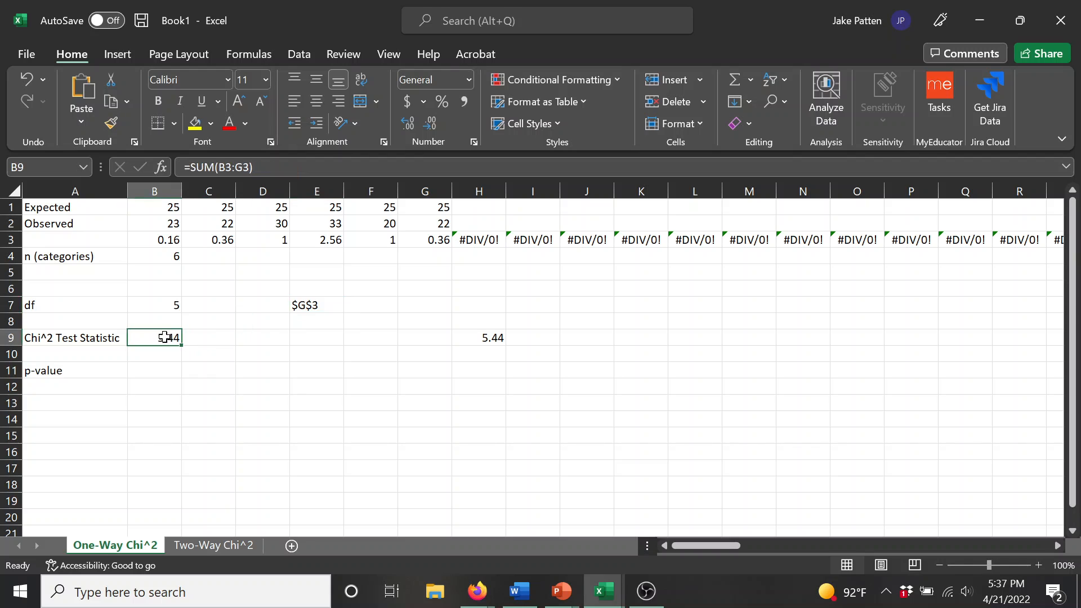
left_click_drag(219, 167, 224, 167)
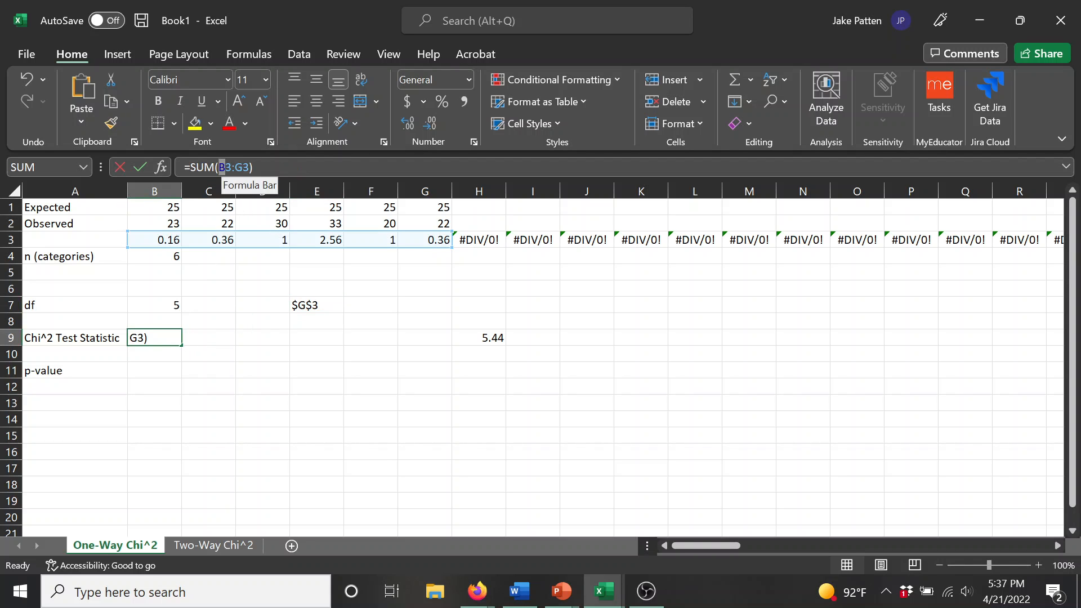
left_click(254, 338)
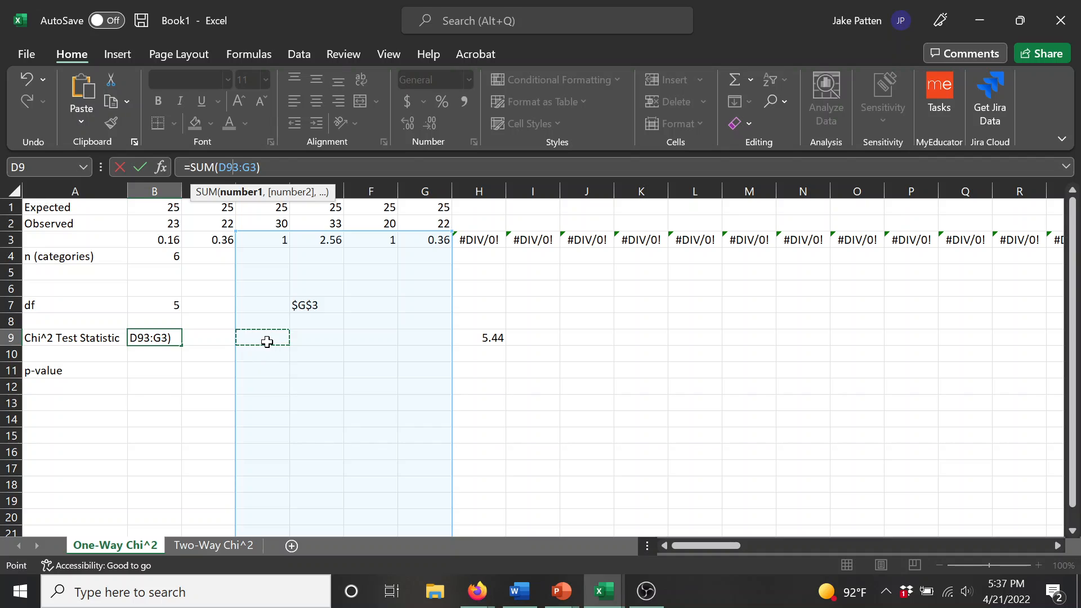
key("Return")
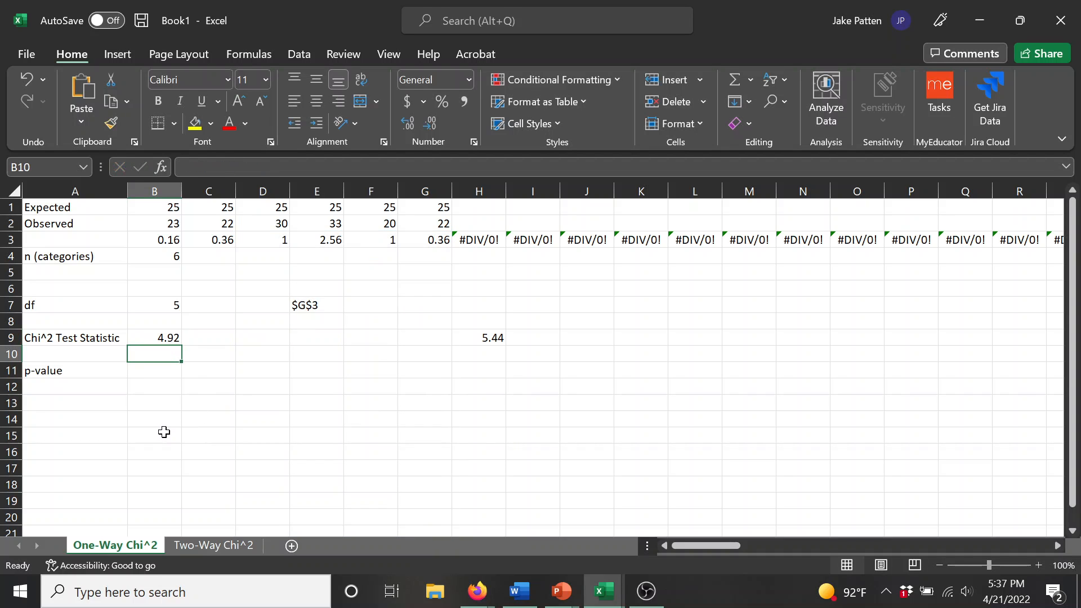
key("ctrl+z")
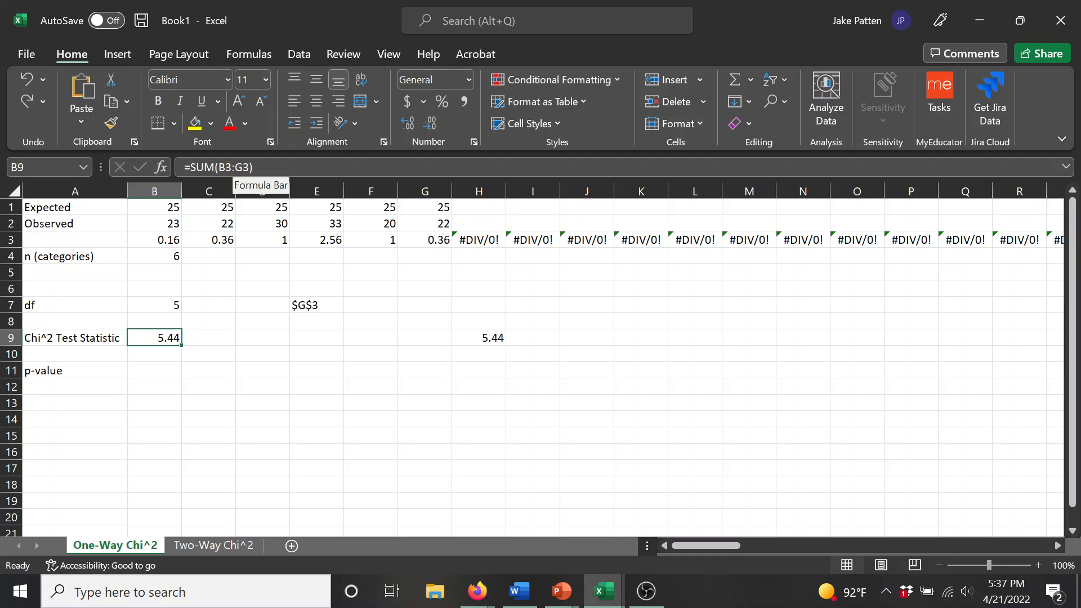
Step: Replace G3 in B9's SUM formula with INDIRECT(E7), making it =SUM(B3:INDIRECT(E7))
left_click(250, 169)
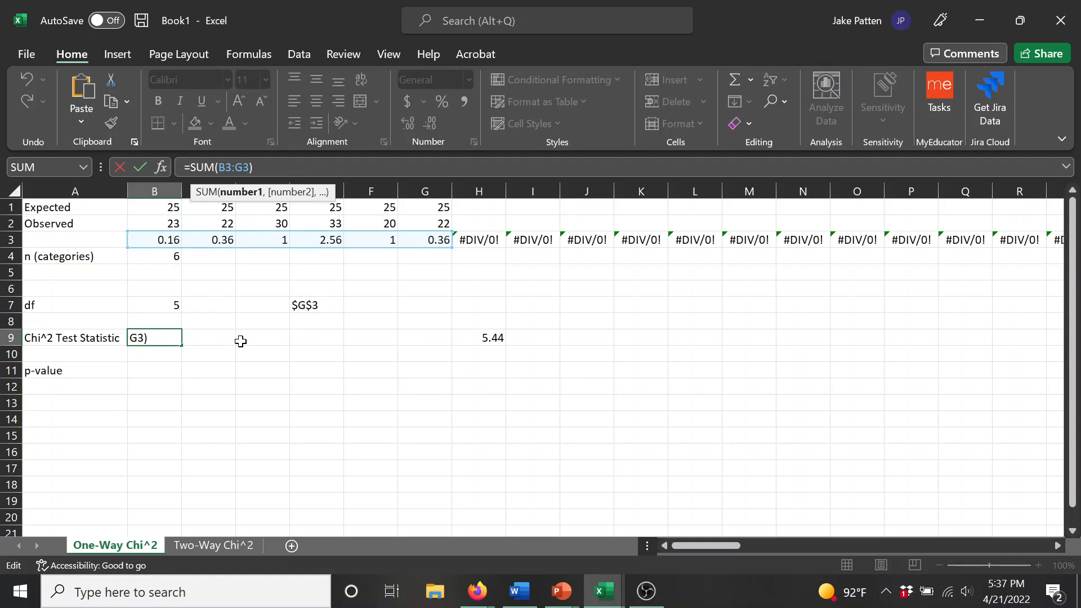
type("indirect")
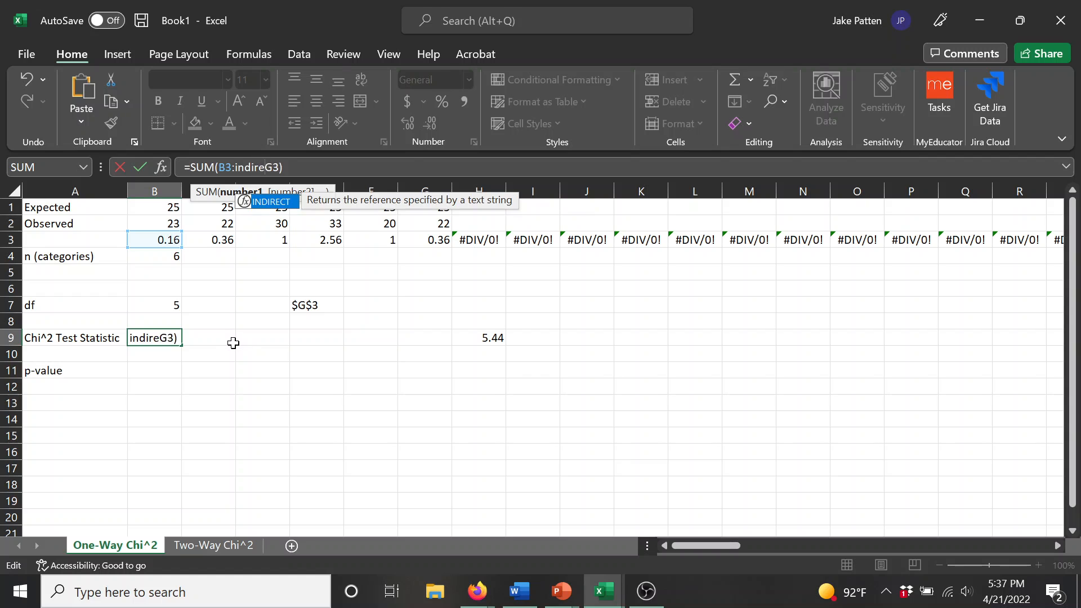
type("(e7)")
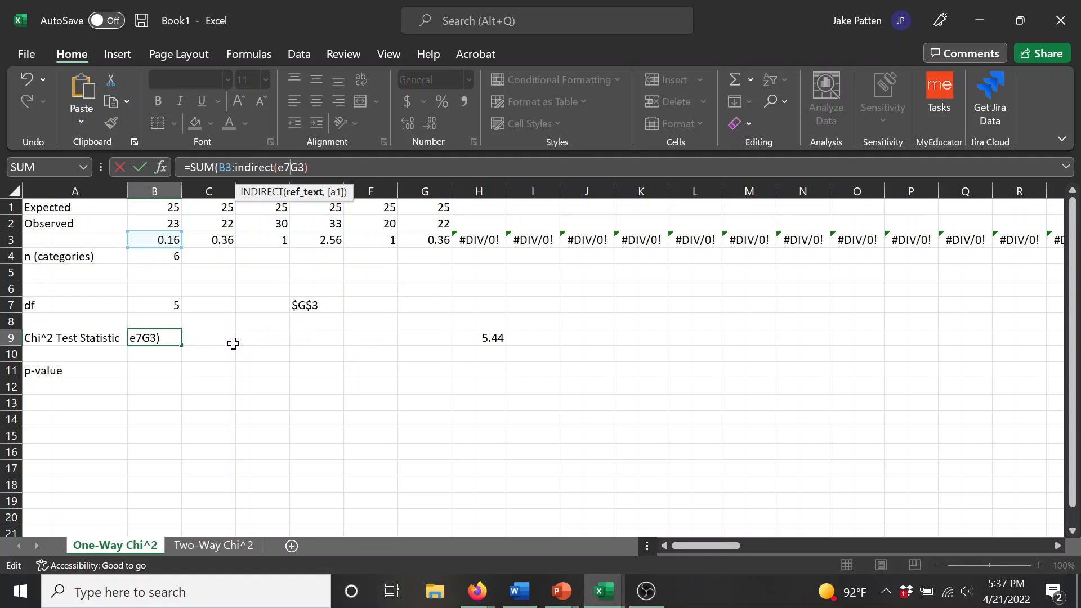
key("Delete")
key("Delete")
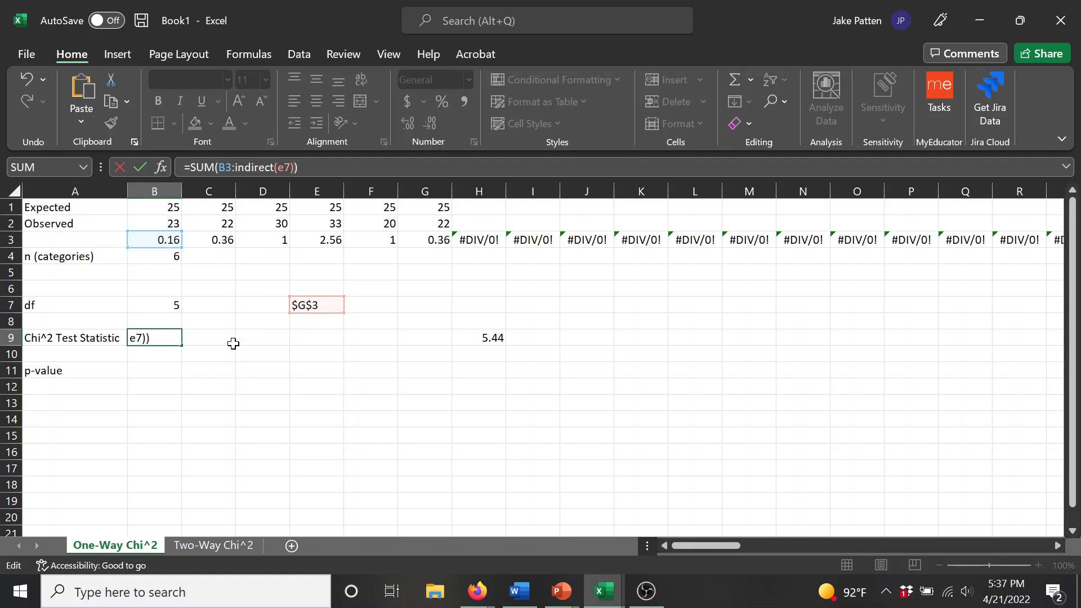
key("Return")
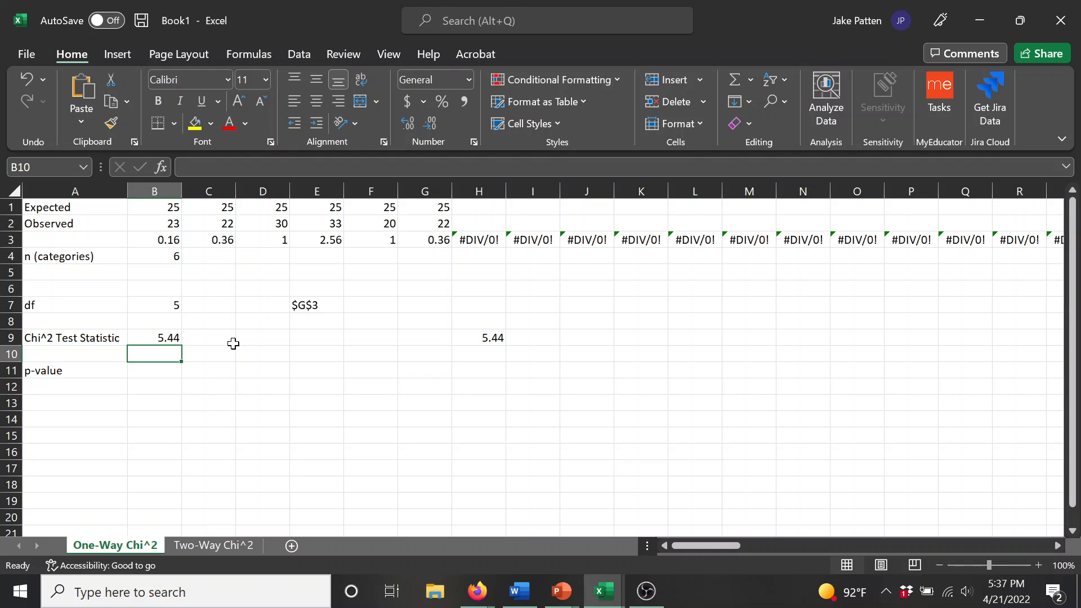
key("Up")
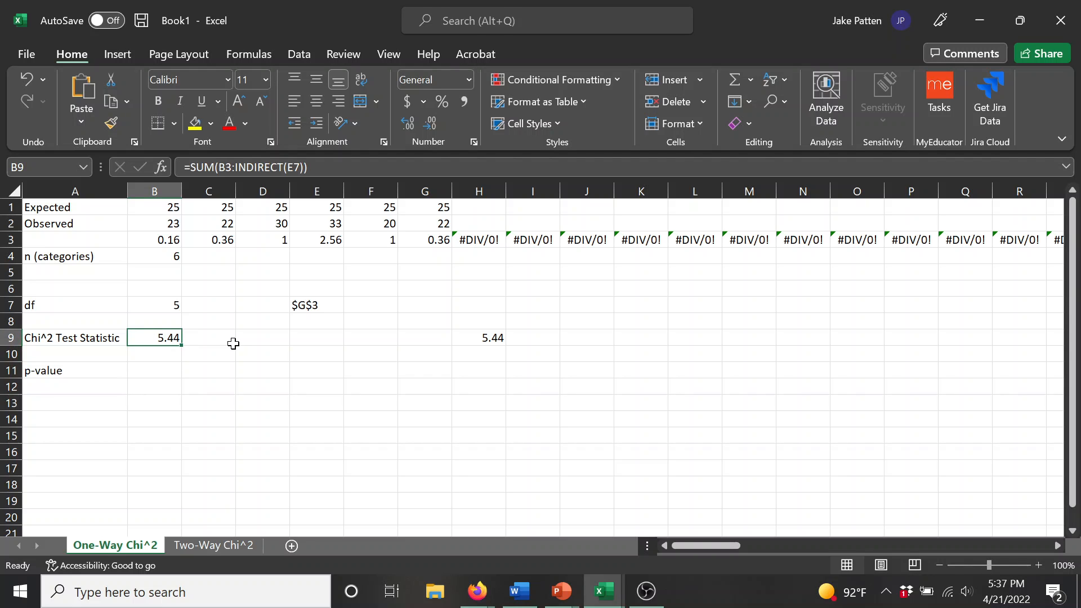
left_click(310, 303)
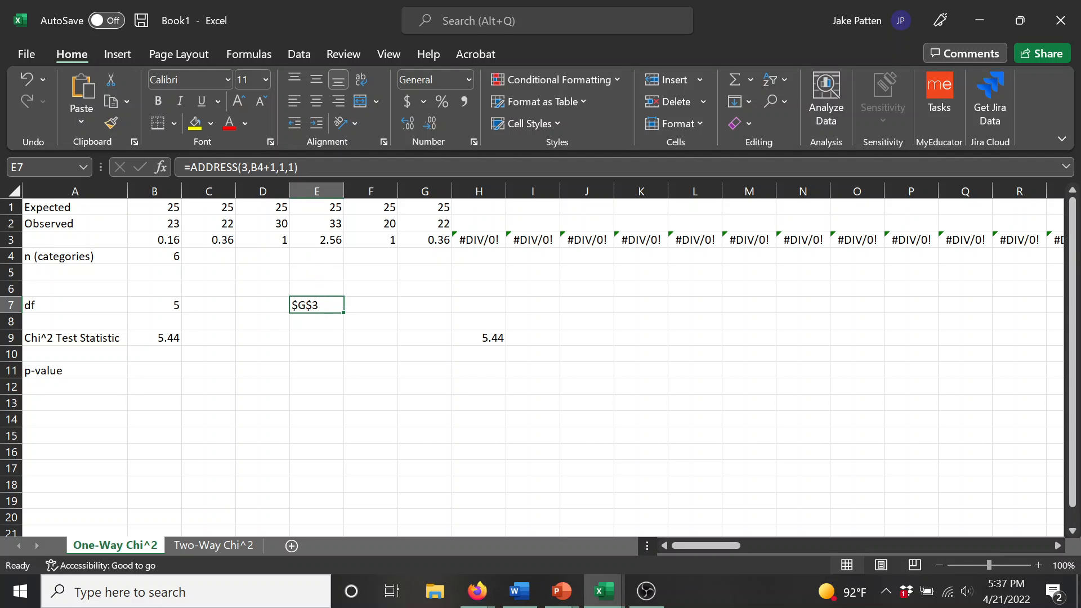
left_click(169, 258)
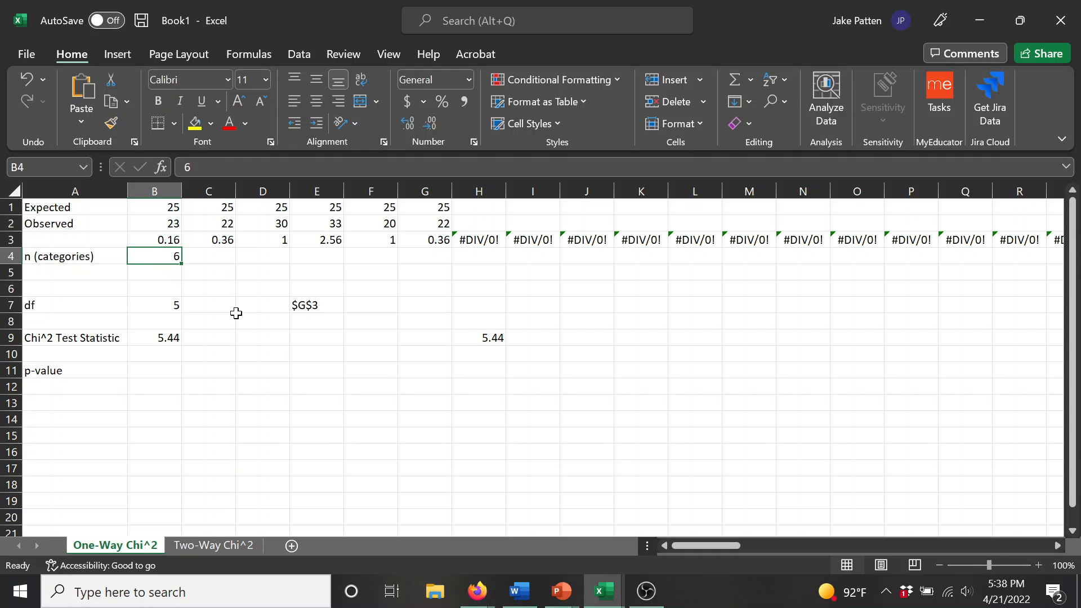
left_click(309, 304)
left_click_drag(307, 168, 190, 168)
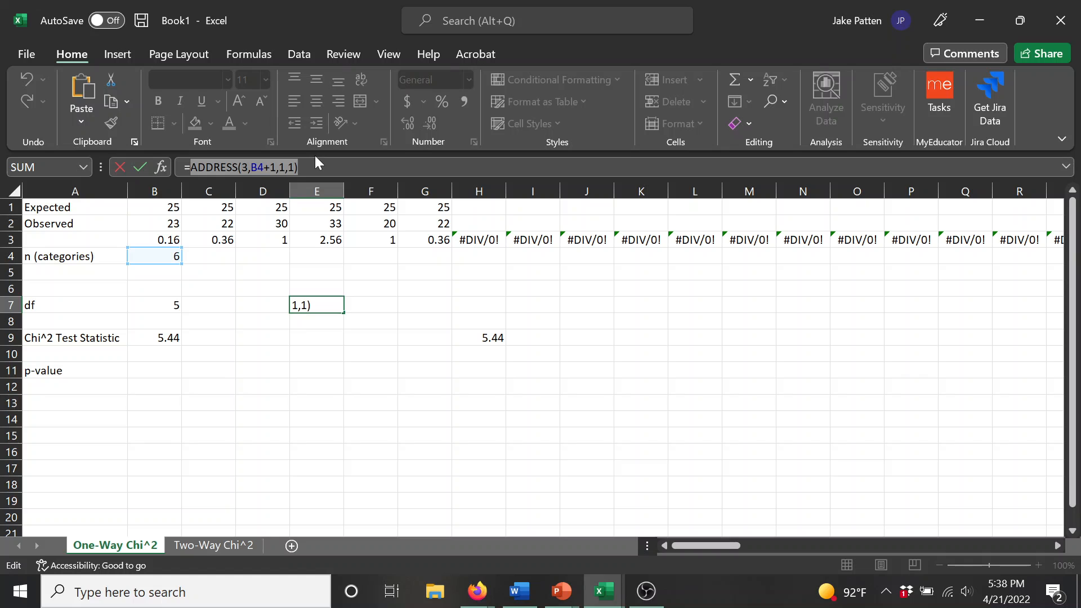
left_click(159, 338)
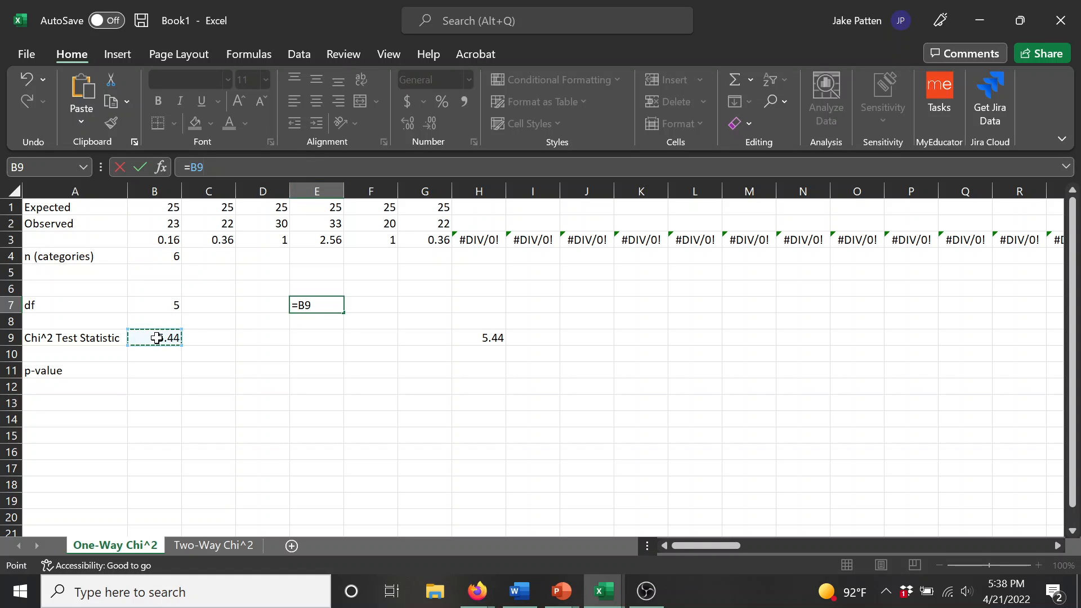
key("Return")
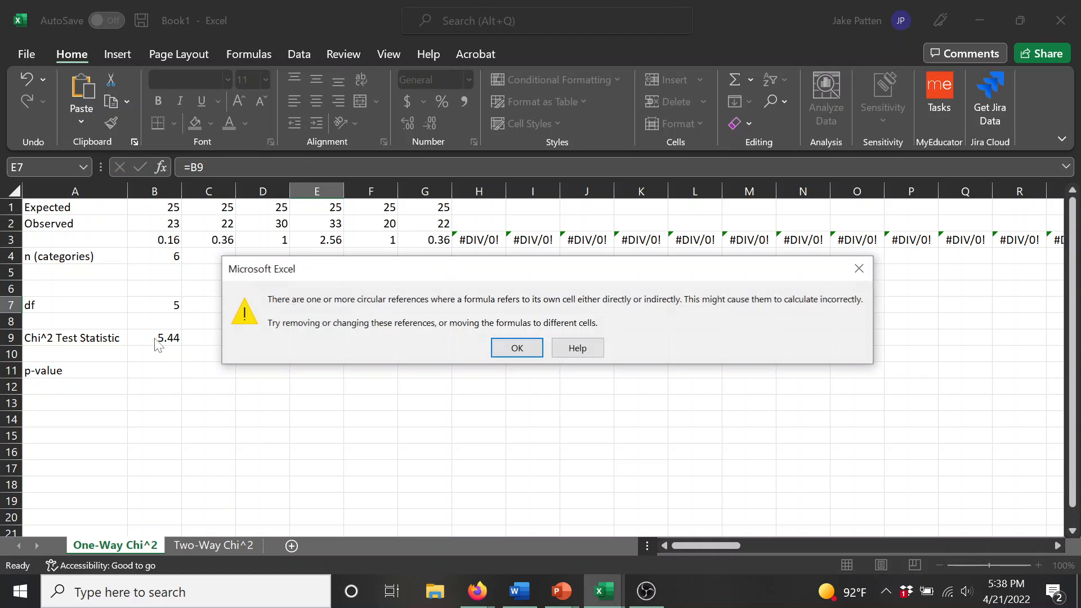
left_click(510, 346)
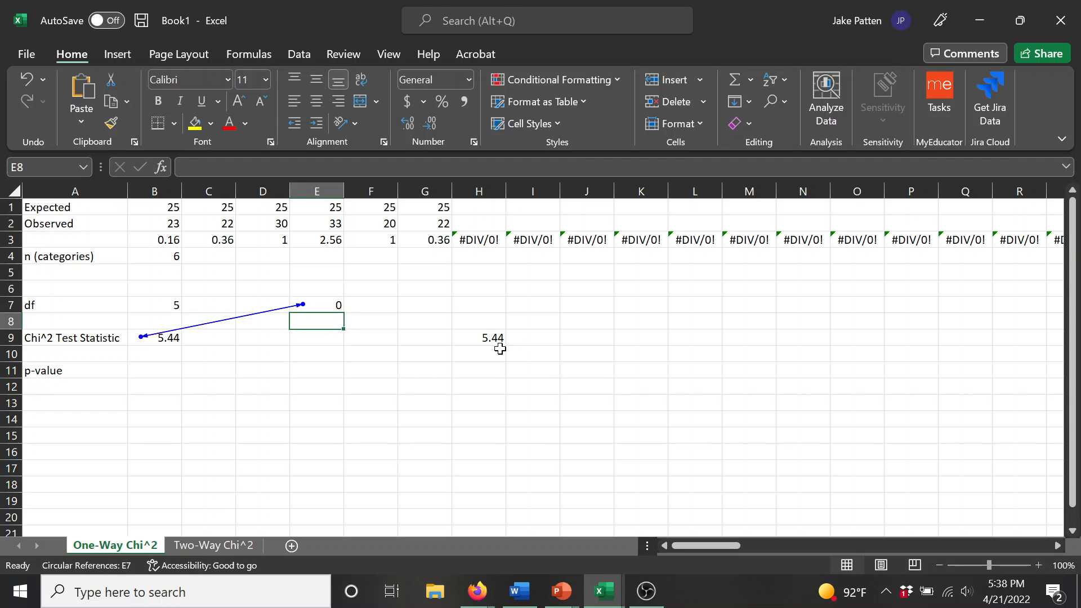
key("ctrl+z")
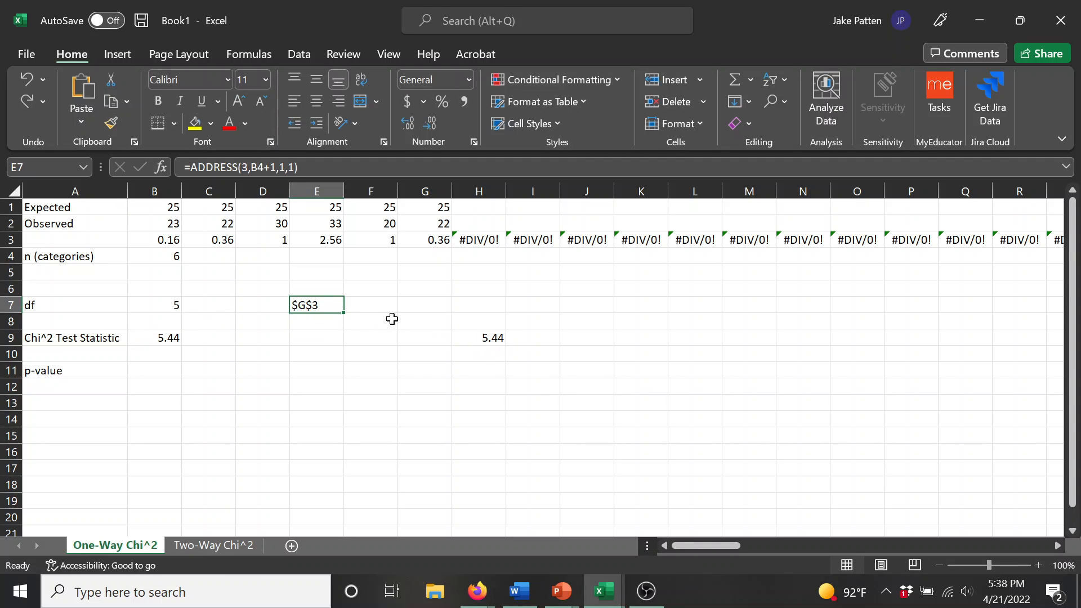
Step: Copy ADDRESS(3,B4+1,1,1) from E7 and substitute it for the E7 reference inside B9's INDIRECT function
left_click_drag(299, 167, 191, 168)
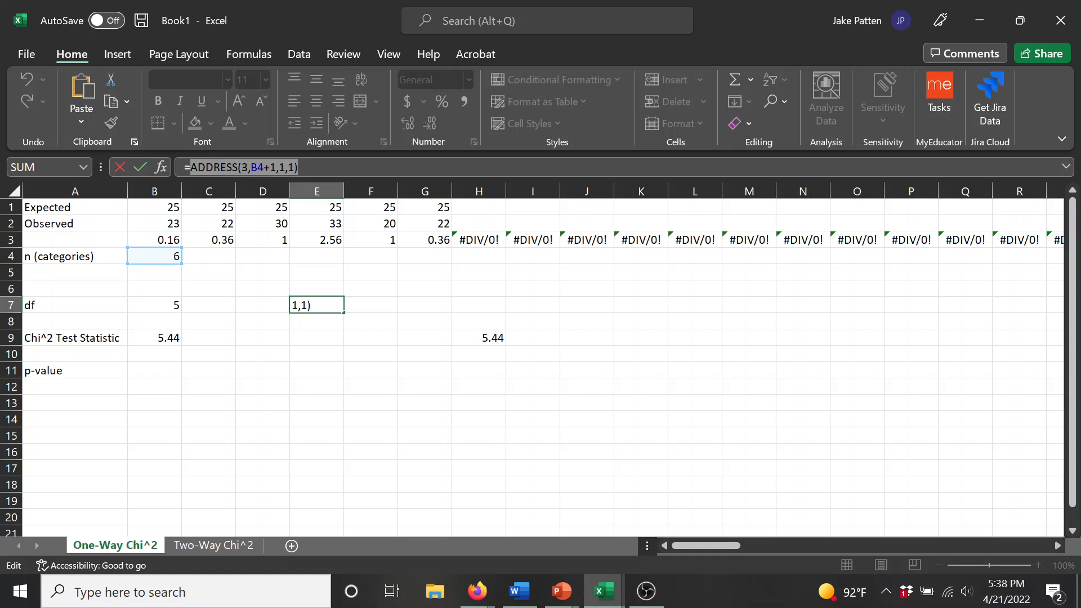
key("Return")
left_click(164, 335)
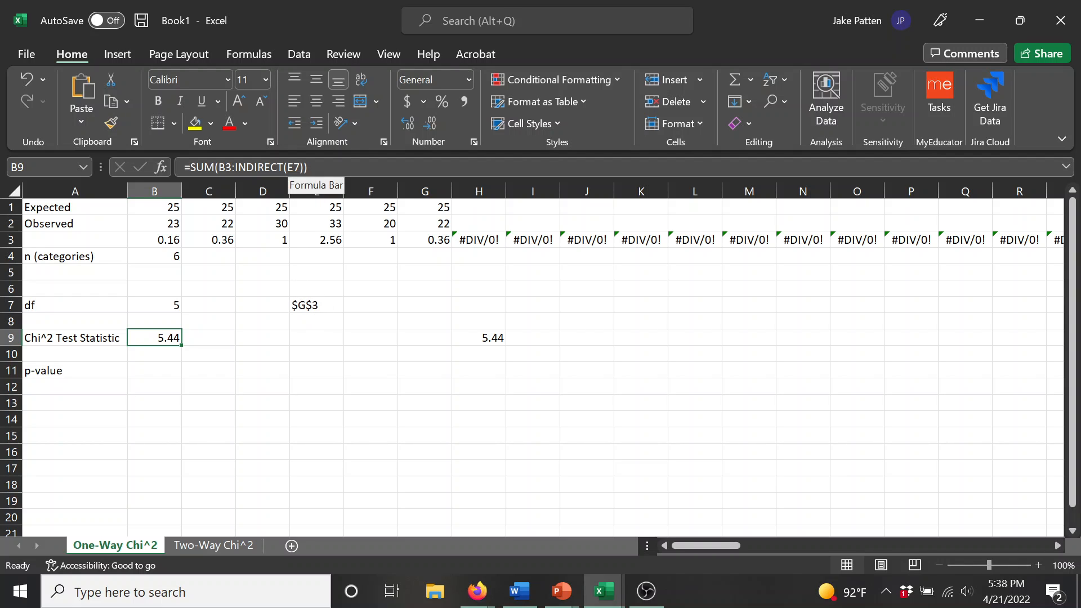
double_click(294, 168)
key("ctrl+v")
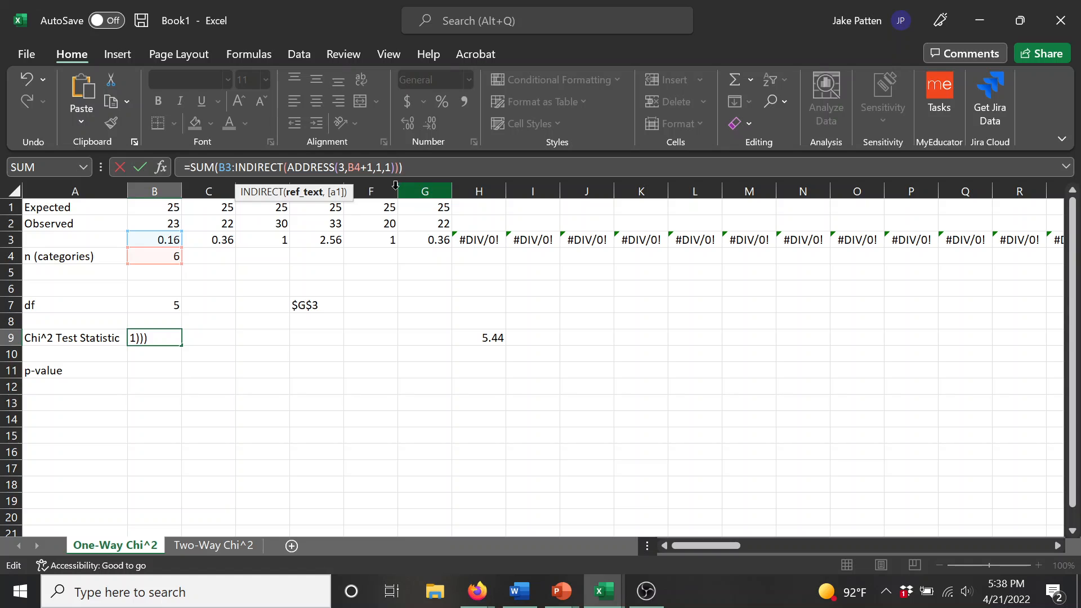
key("Return")
Step: Clear the helper ADDRESS formula in E7 and the spare test statistic in H9
left_click(319, 303)
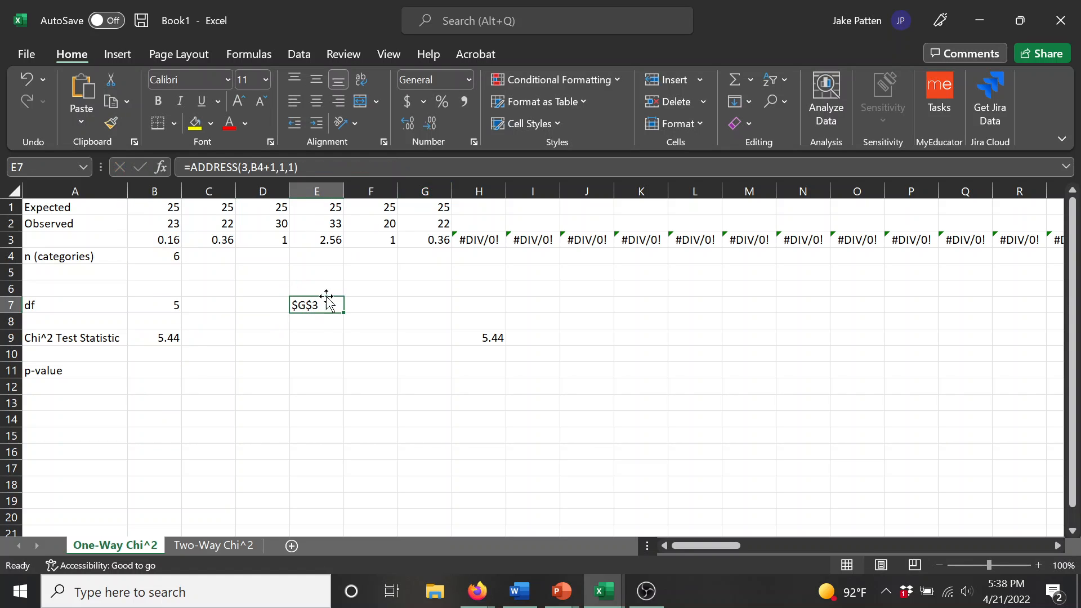
key("BackSpace")
key("Return")
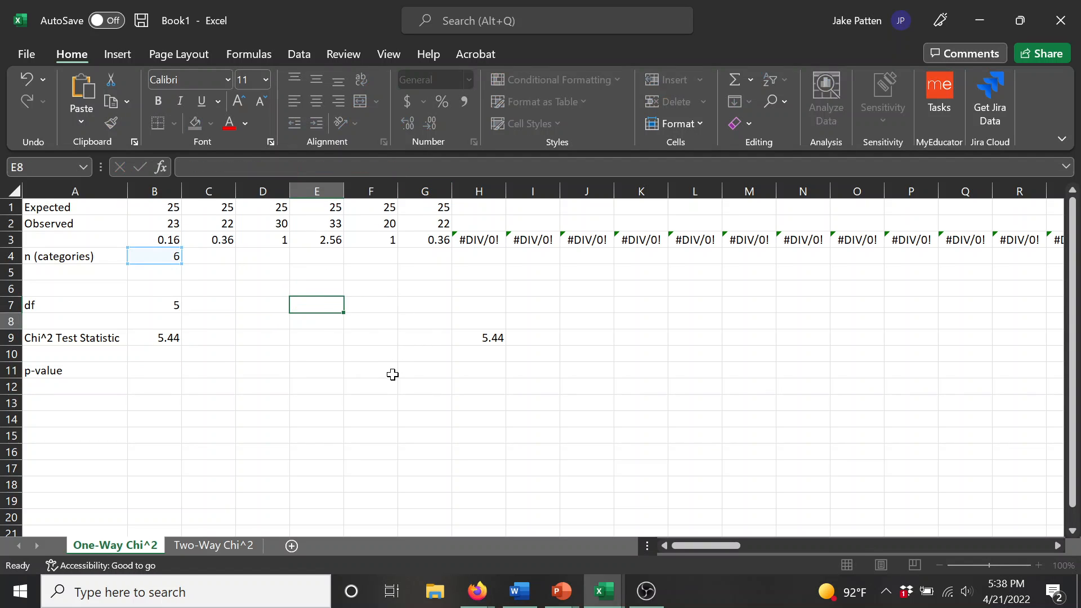
left_click(476, 339)
key("BackSpace")
key("Return")
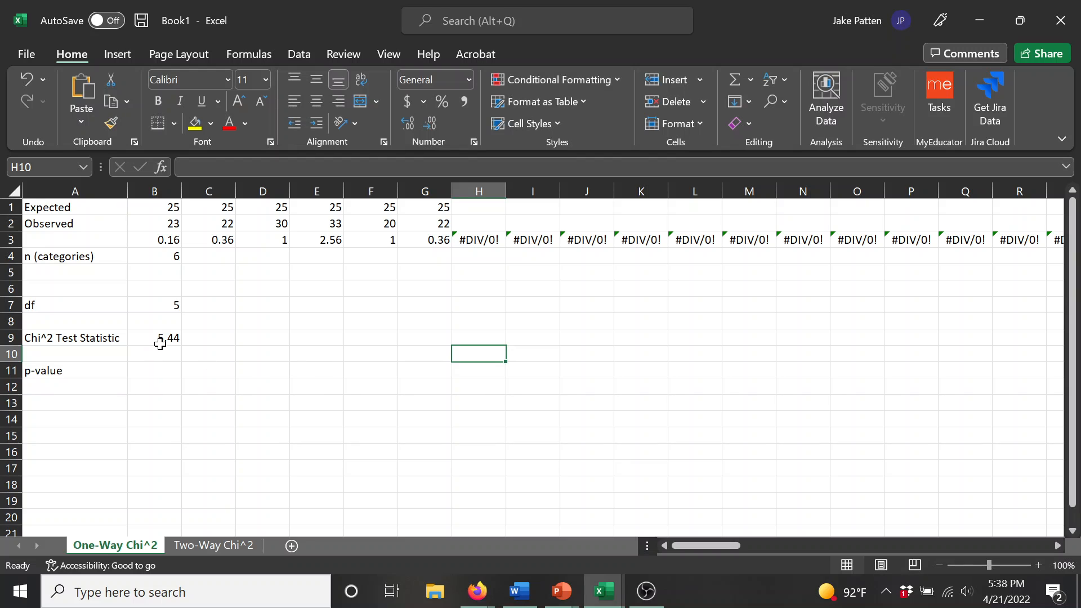
Step: Test the adaptive sum in B9 by setting the expected value in F1 to 100 and the observed value in F2 to 108
left_click(163, 337)
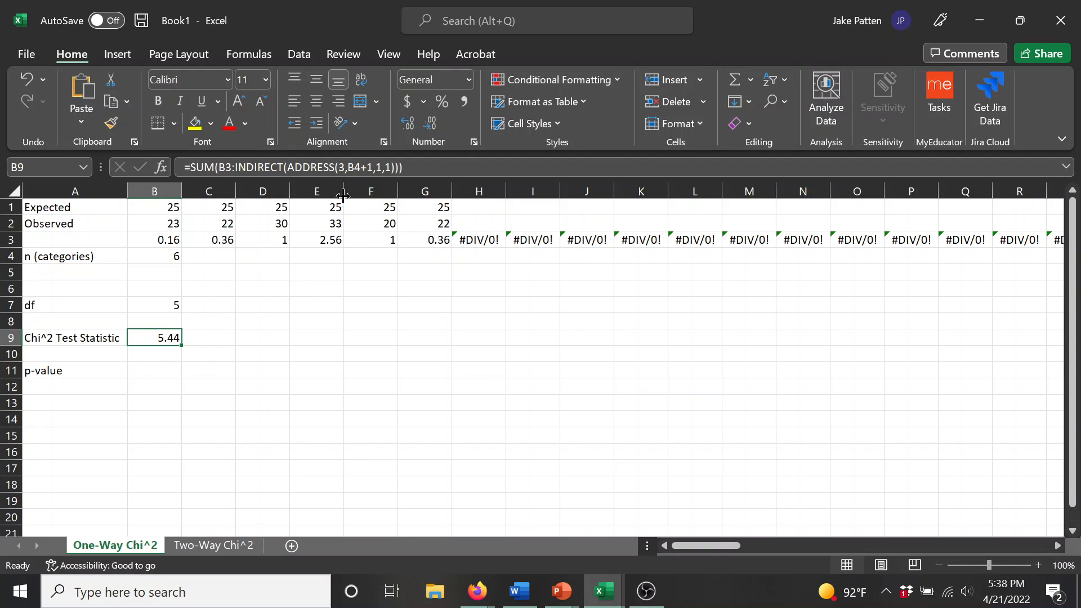
left_click(176, 256)
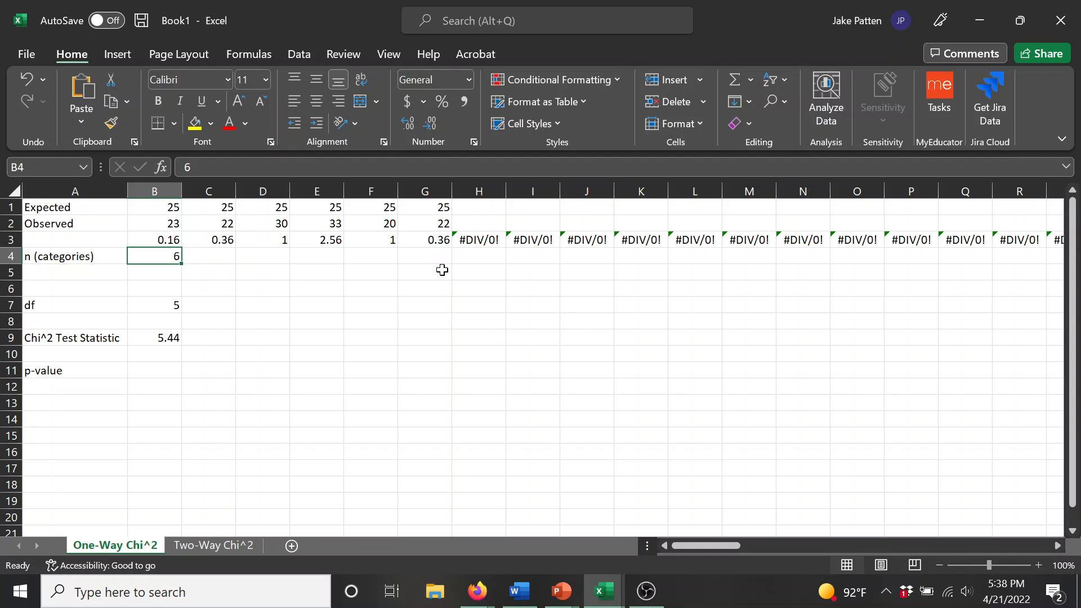
left_click(371, 208)
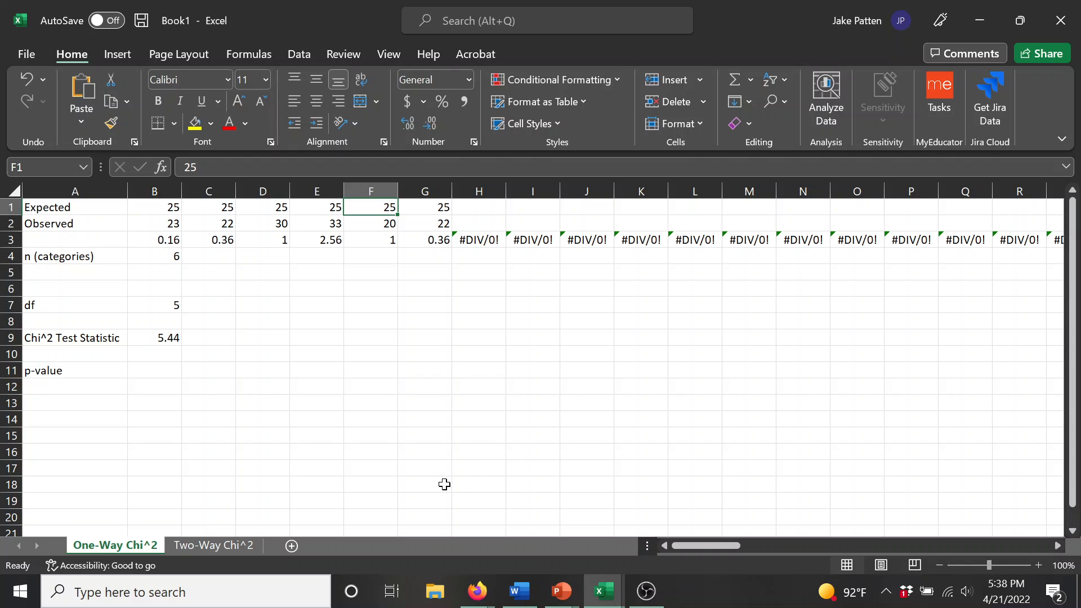
type("100")
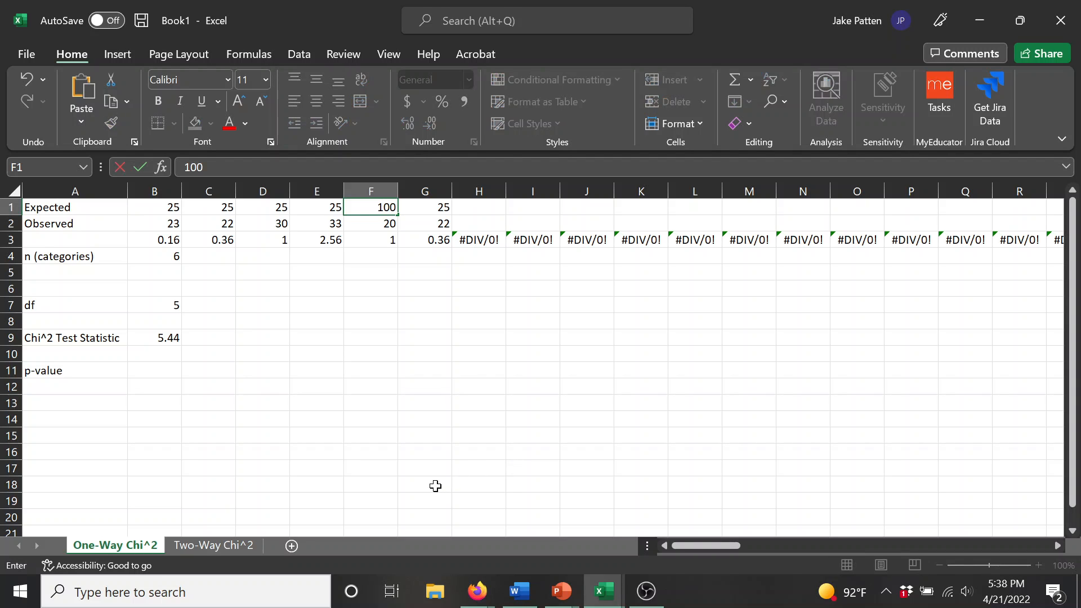
key("Return")
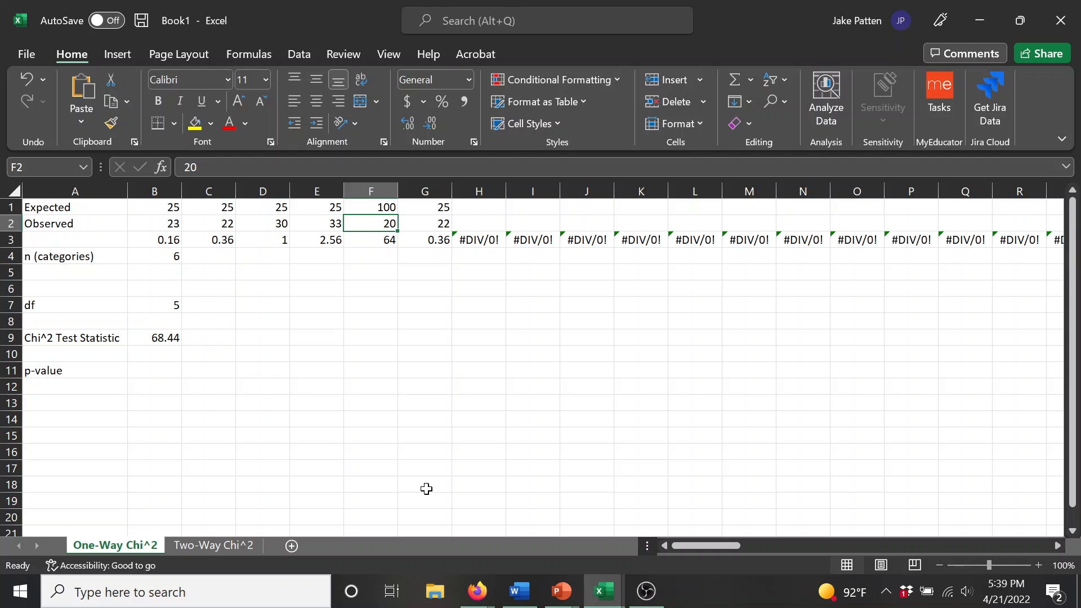
type("58")
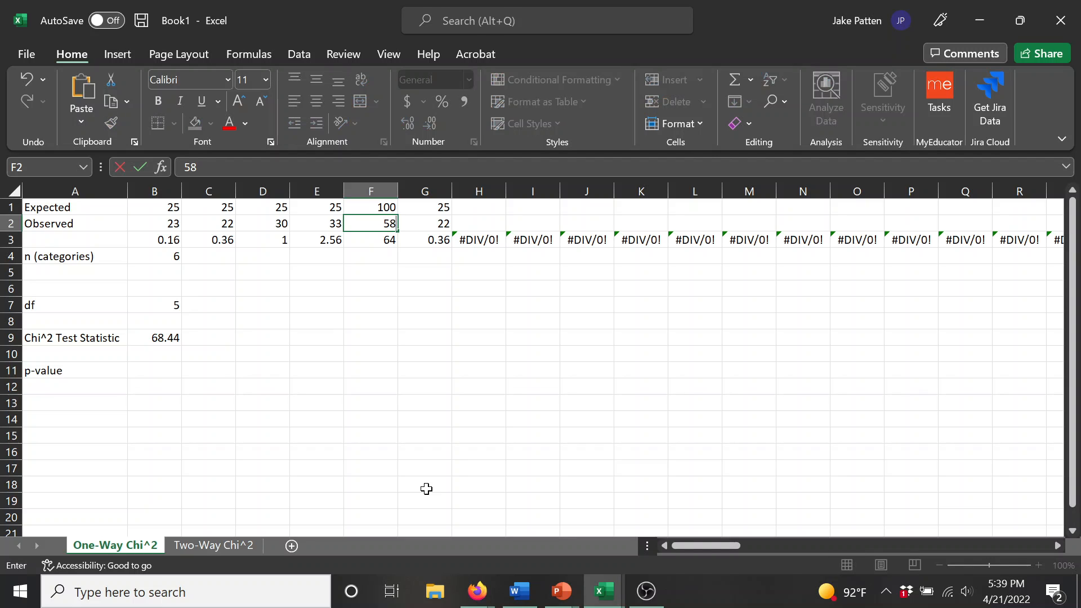
key("BackSpace")
key("BackSpace")
type("108")
key("Return")
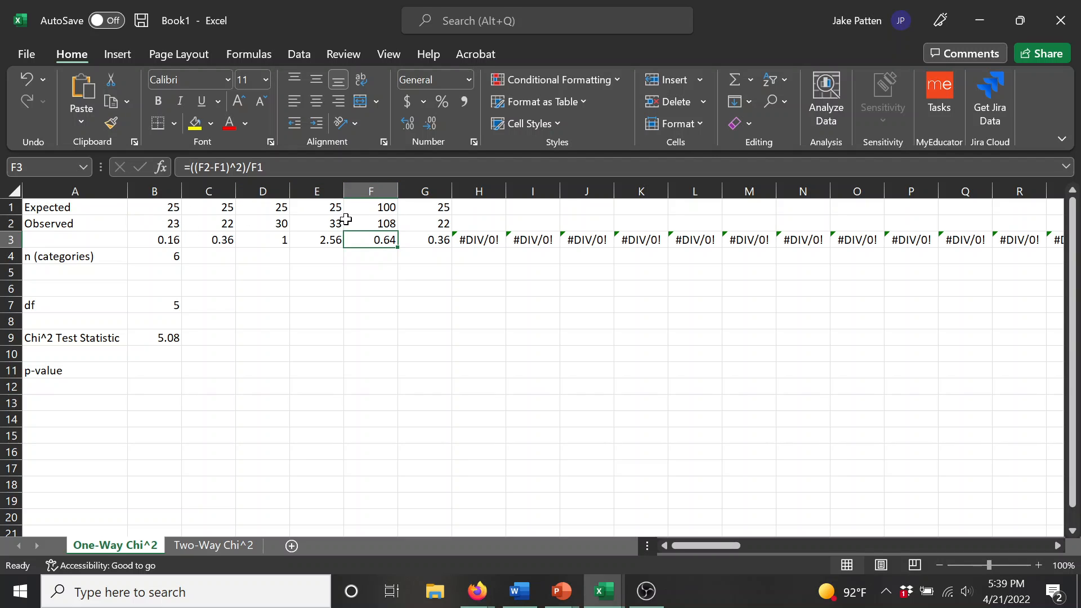
Step: Set the number of categories in B4 to 4 and compare B9's formula with the contributions in B3 to E3
left_click(170, 254)
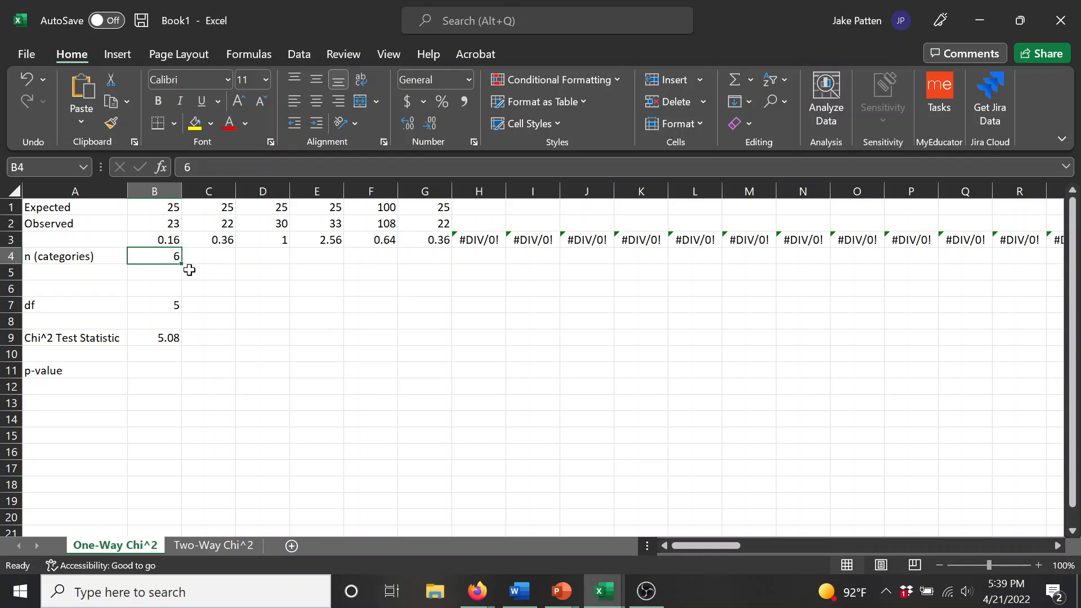
type("4")
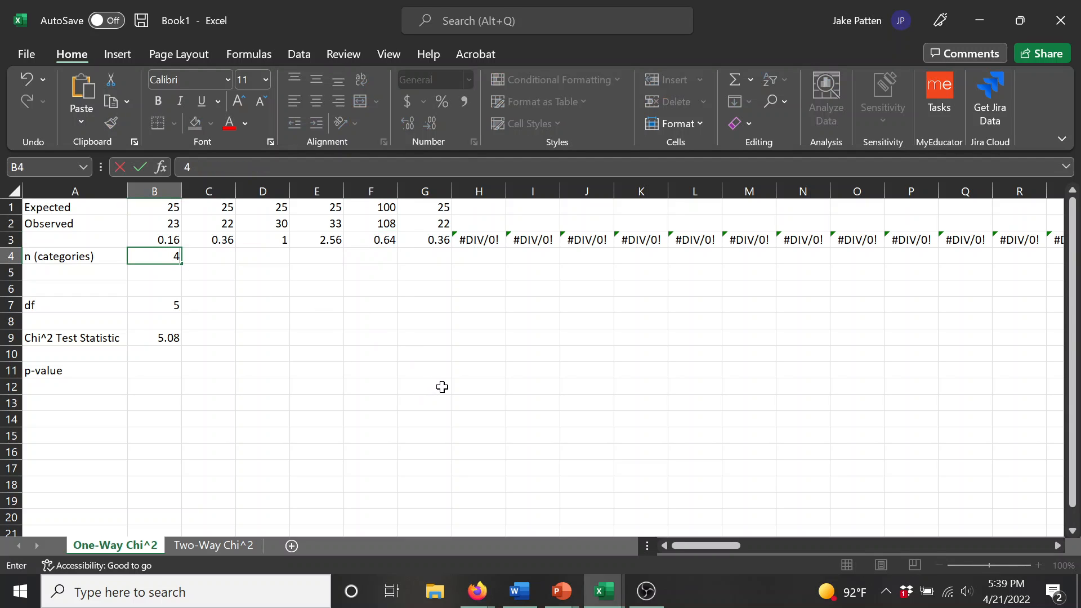
key("Return")
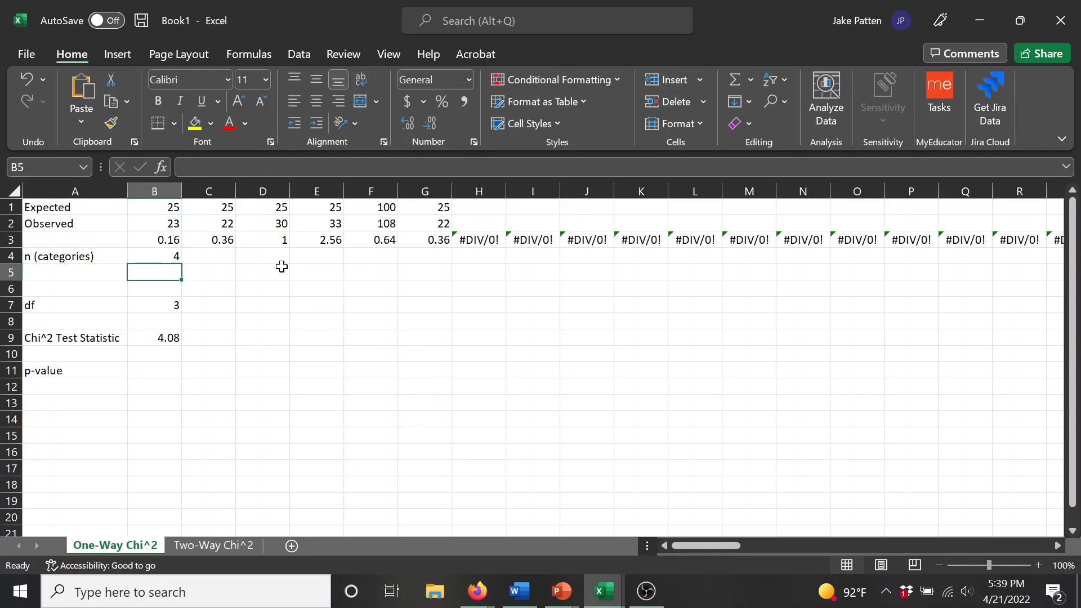
left_click(138, 336)
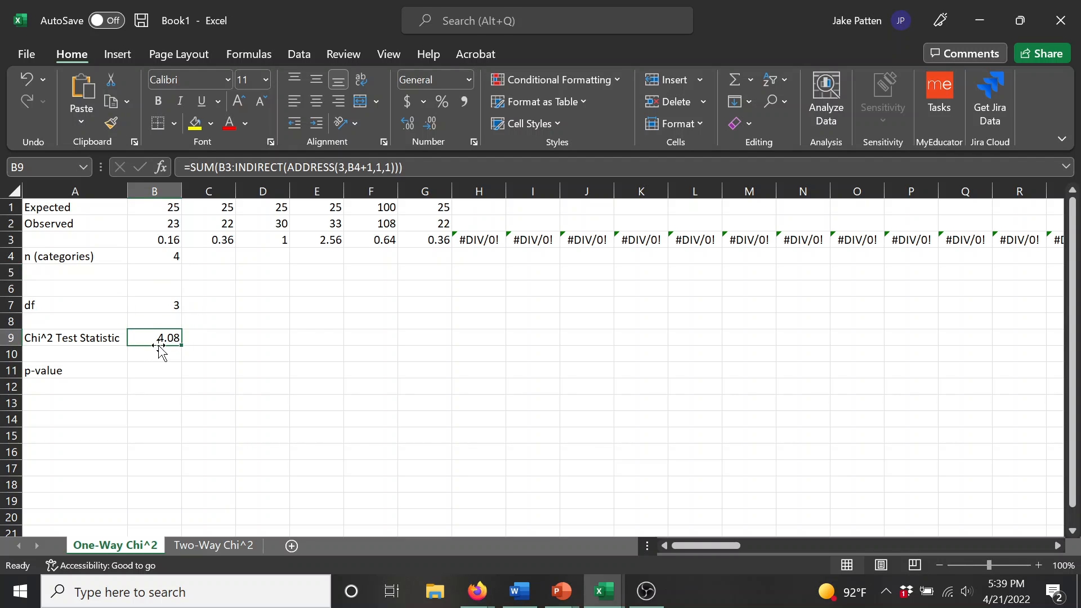
left_click(160, 242)
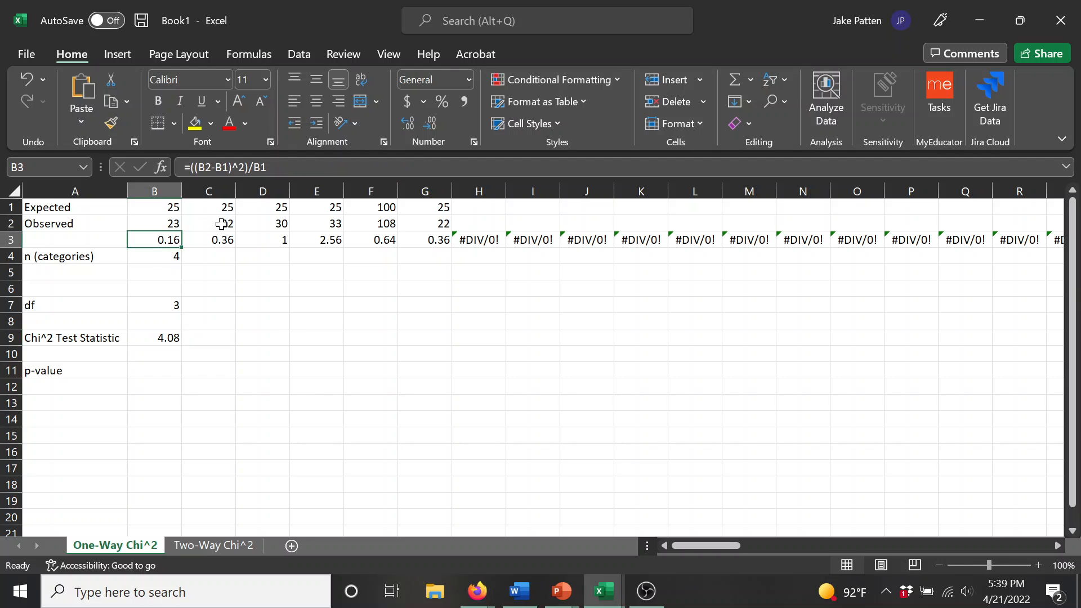
left_click(222, 239)
left_click(278, 239)
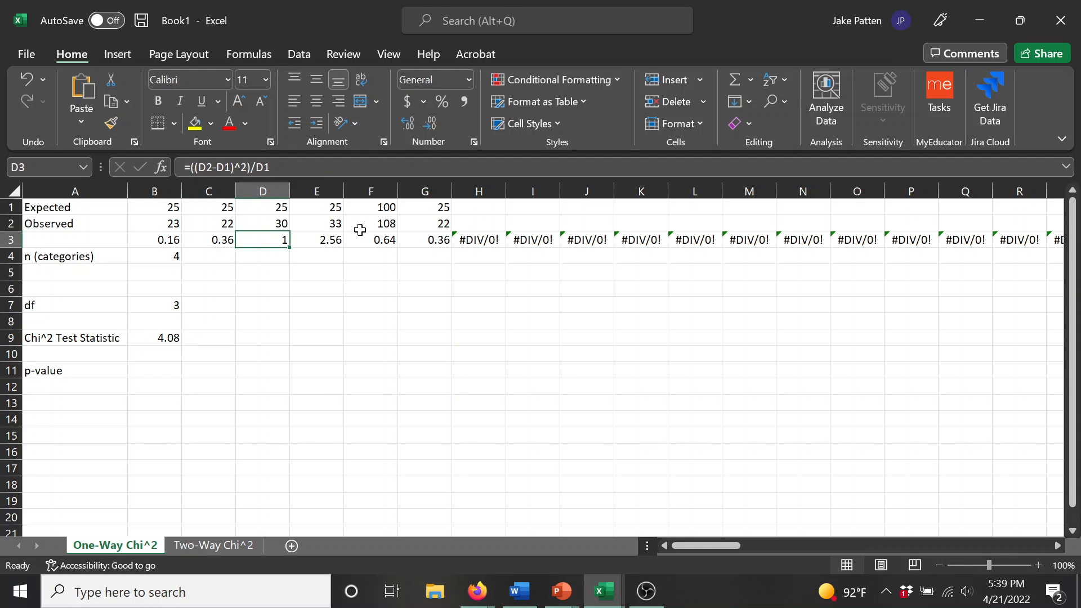
left_click(324, 238)
Step: Cross-check the test statistic in B9 by entering =SUM(B3:E3) in E6
left_click(334, 292)
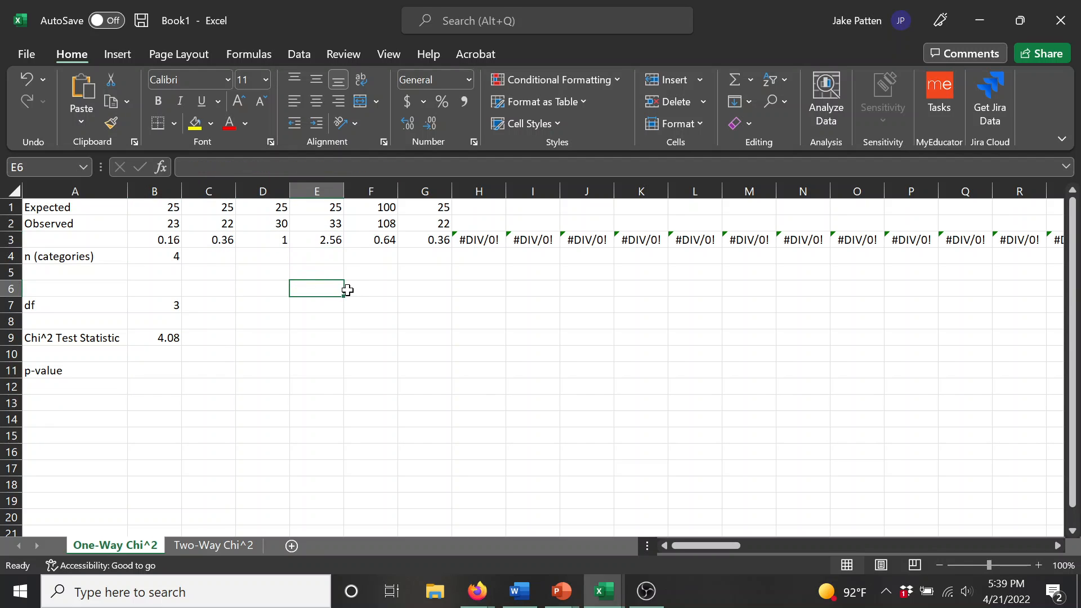
type("=")
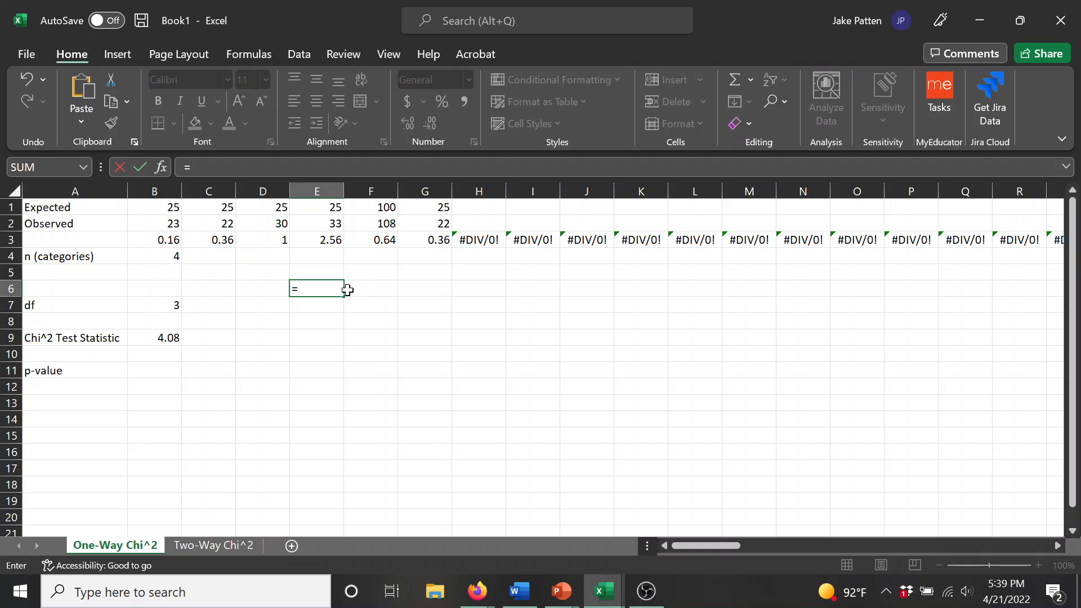
type("sum(")
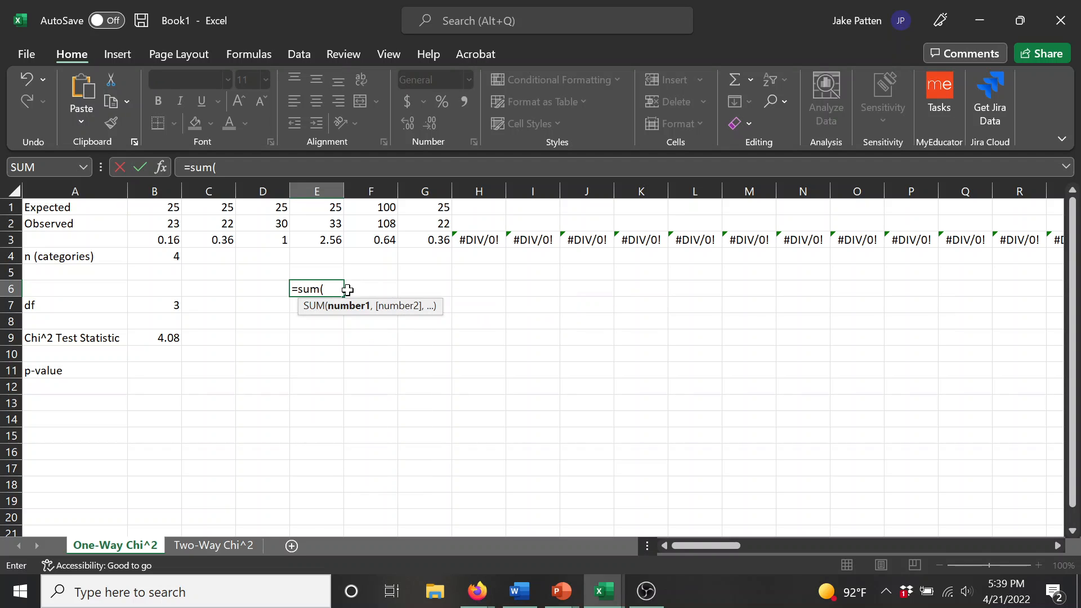
key("Up")
key("Up")
key("Up")
key("shift+Left")
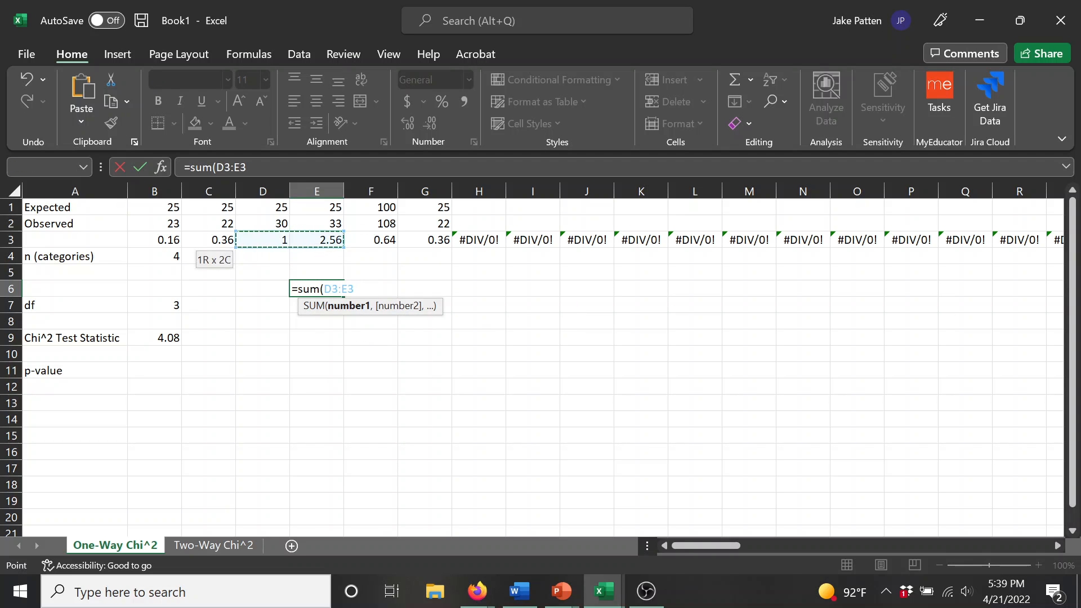
key("shift+Left")
key("shift+Left")
type(")")
key("Return")
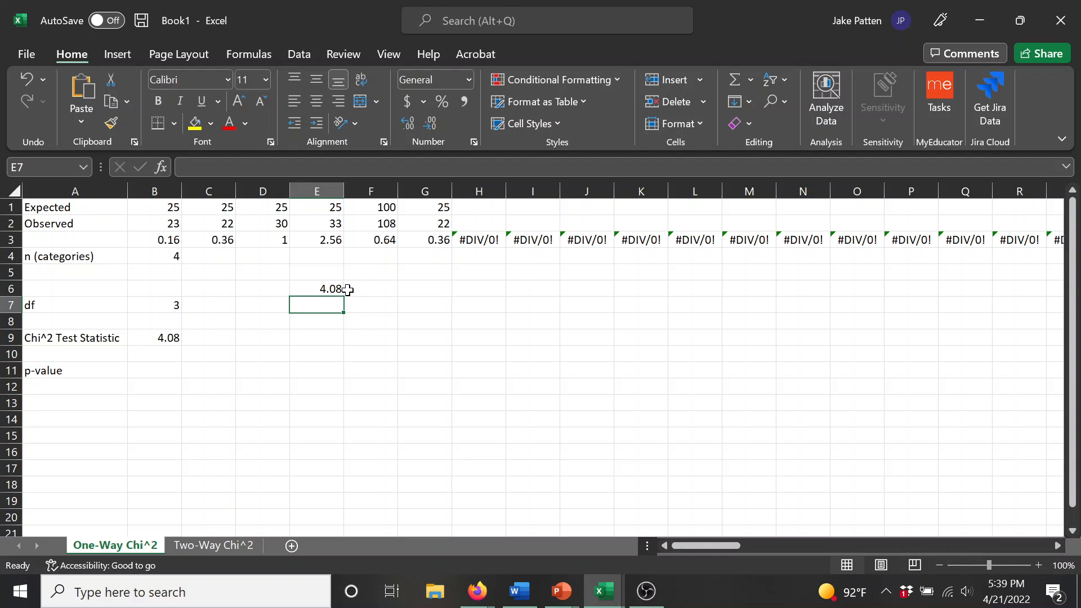
Step: Clear the cross-check sum from E6
left_click(330, 289)
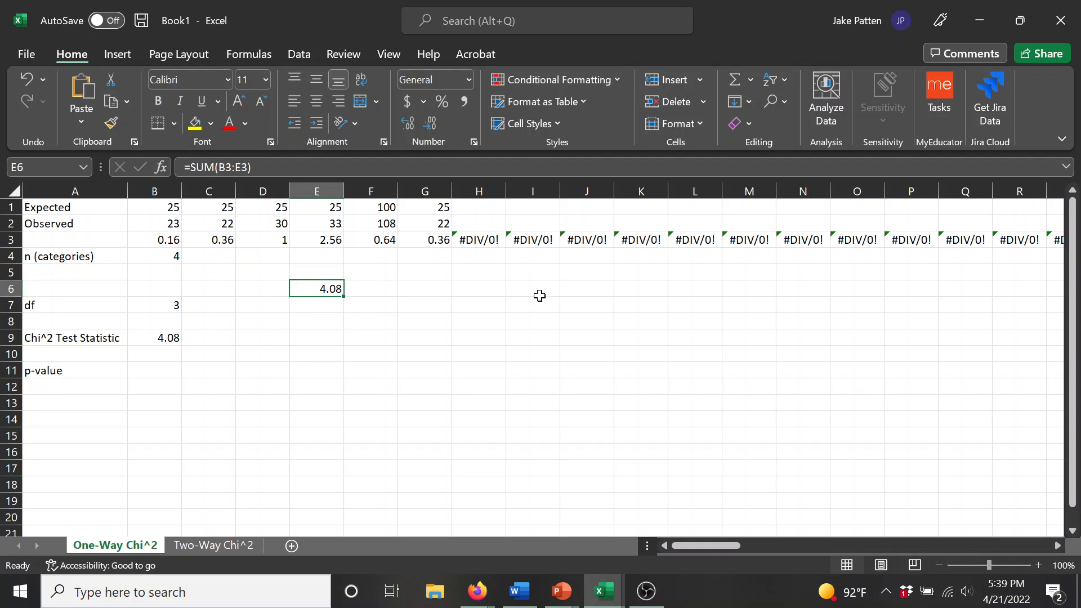
key("BackSpace")
key("Return")
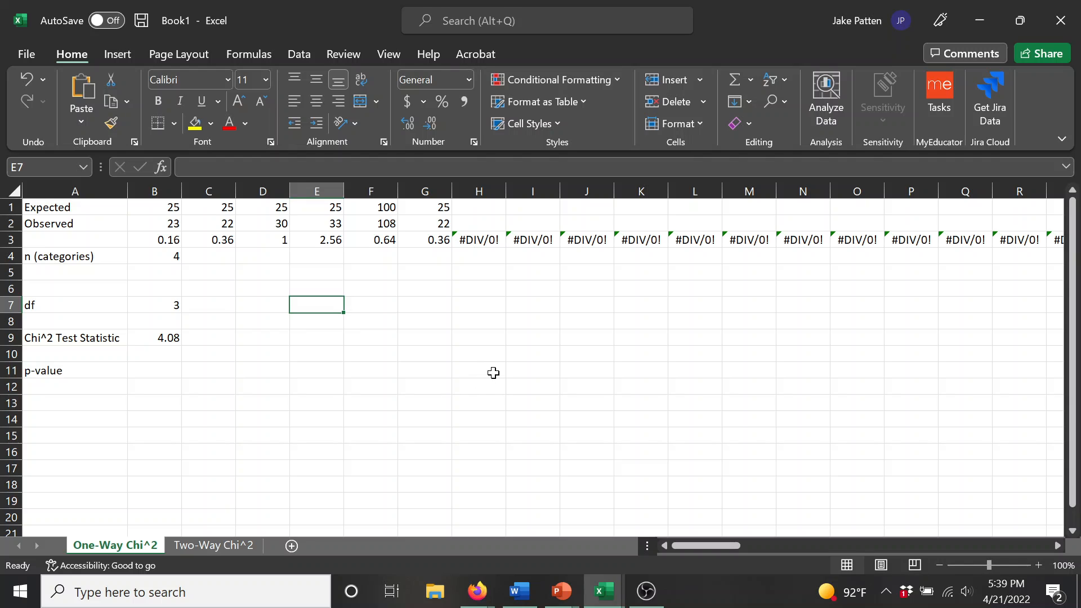
Step: Enter =CHISQ.TEST(B2:G2,B1:G1) in B11 to calculate the p-value
left_click(176, 368)
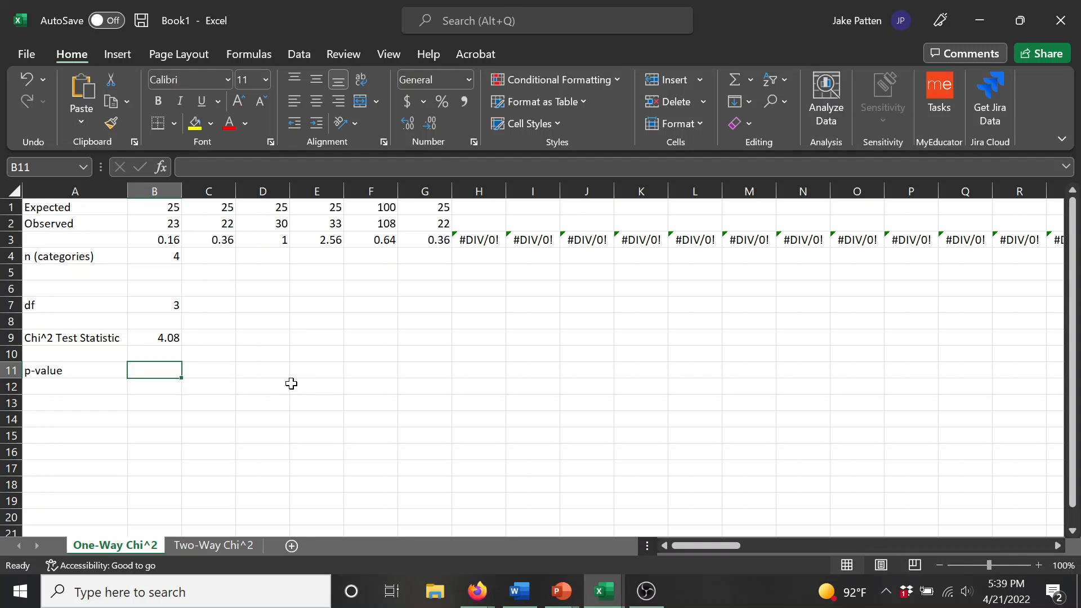
type("=")
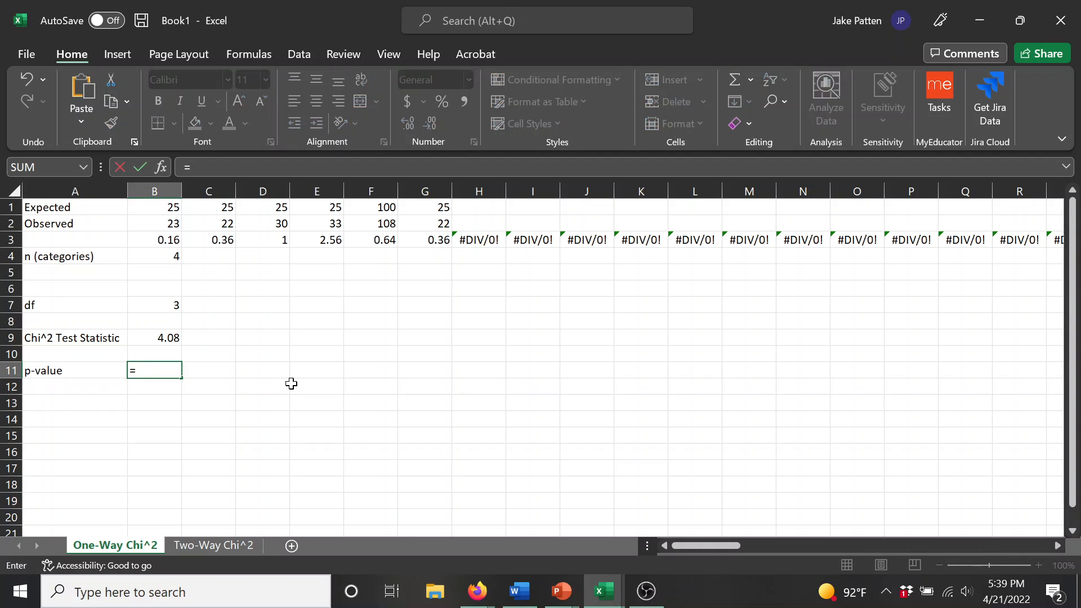
type("chisq")
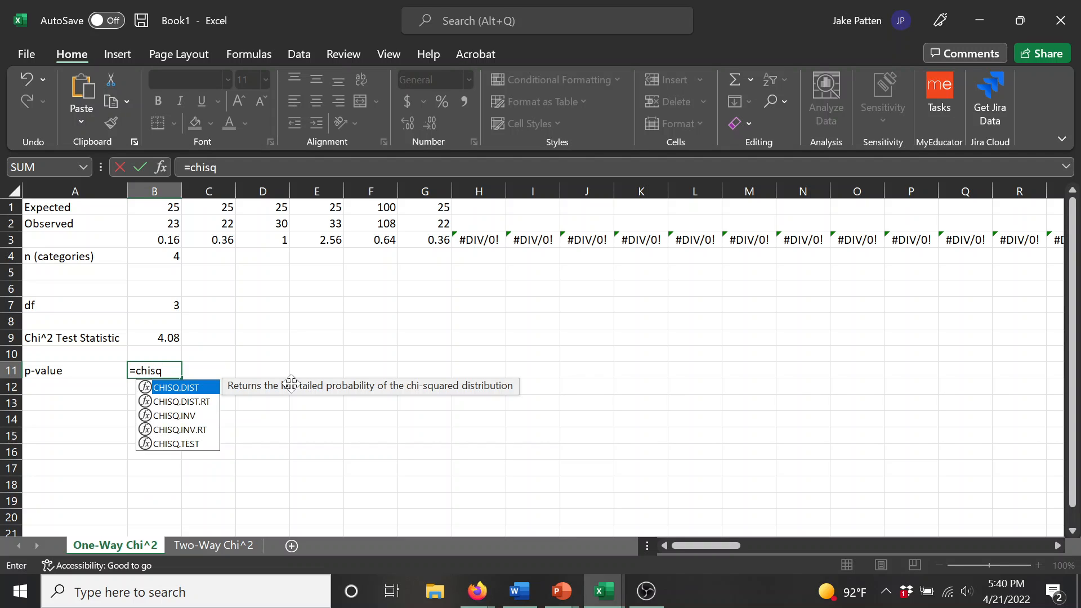
type(".test")
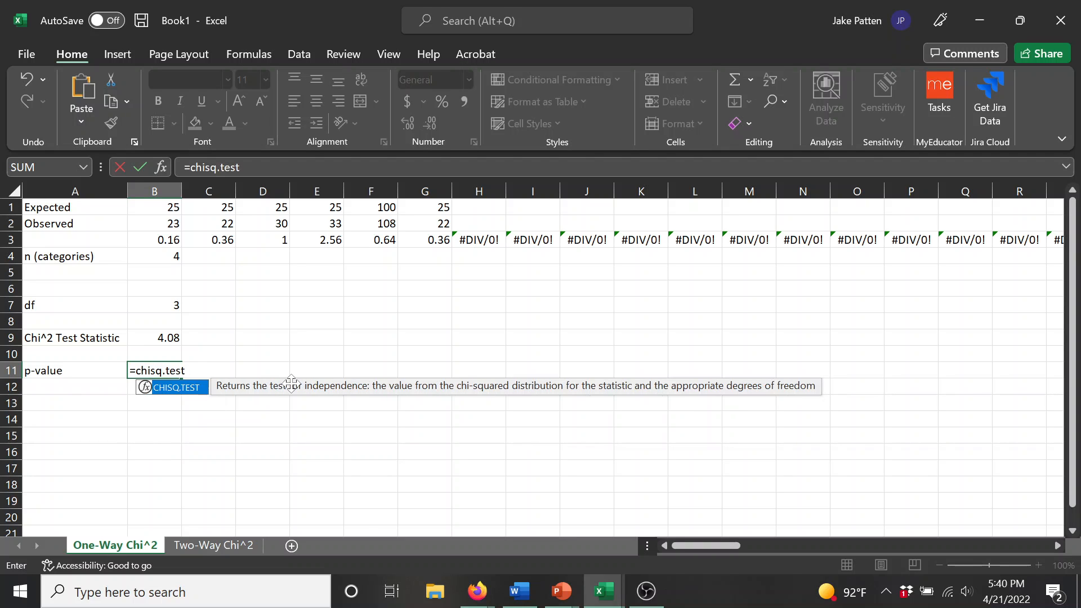
type("(")
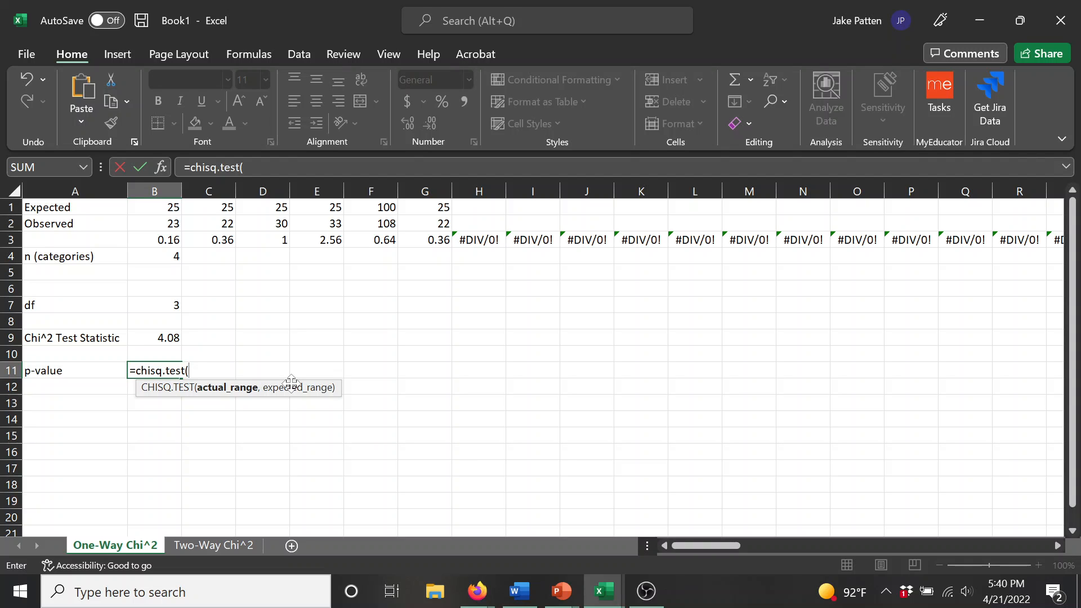
type("b2")
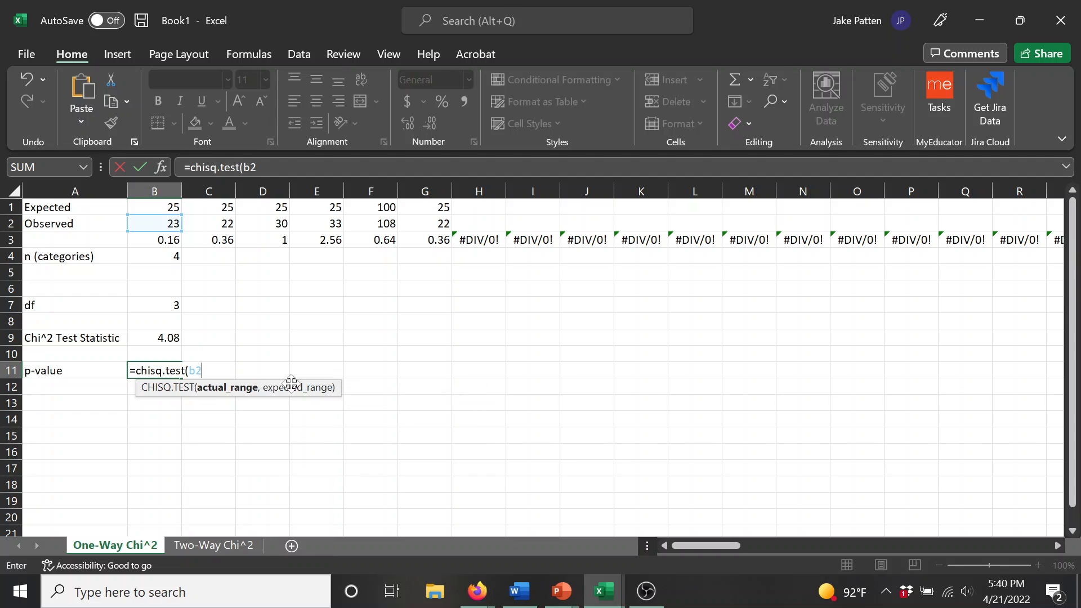
type(":g2")
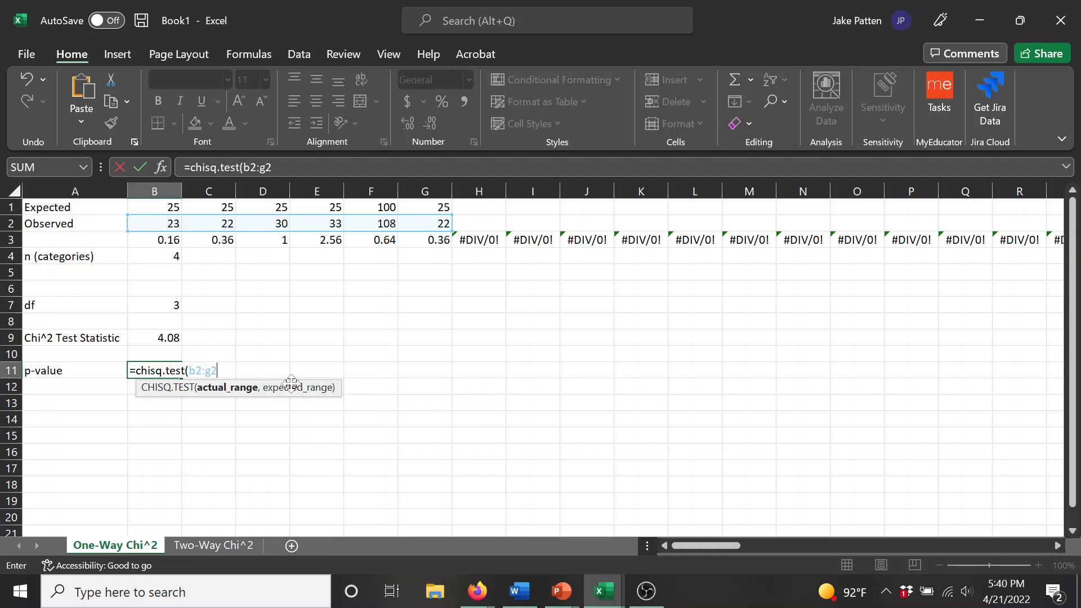
type(",")
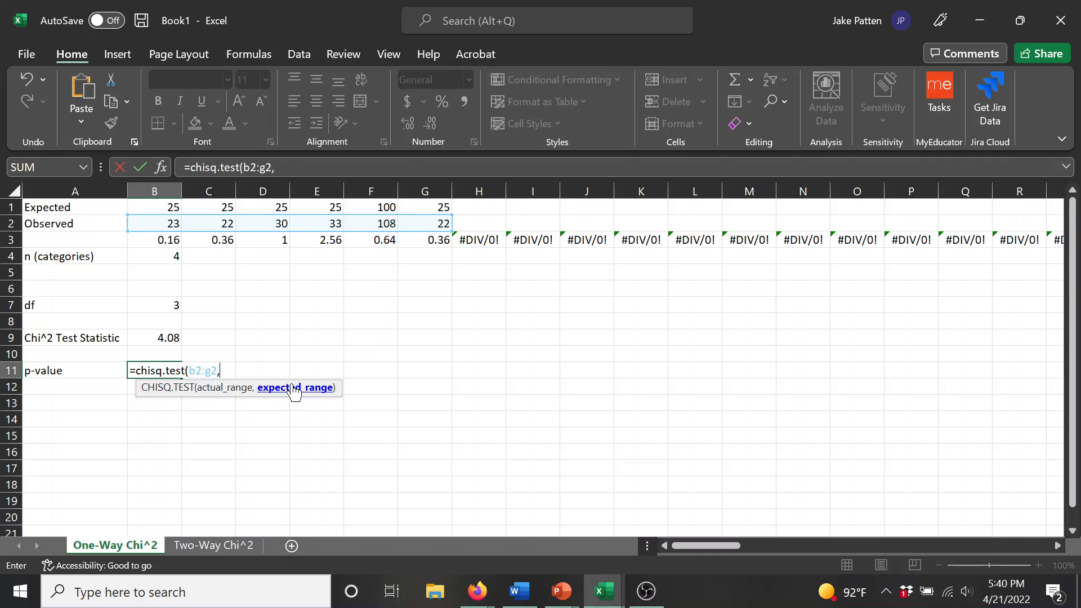
type("b1:g1")
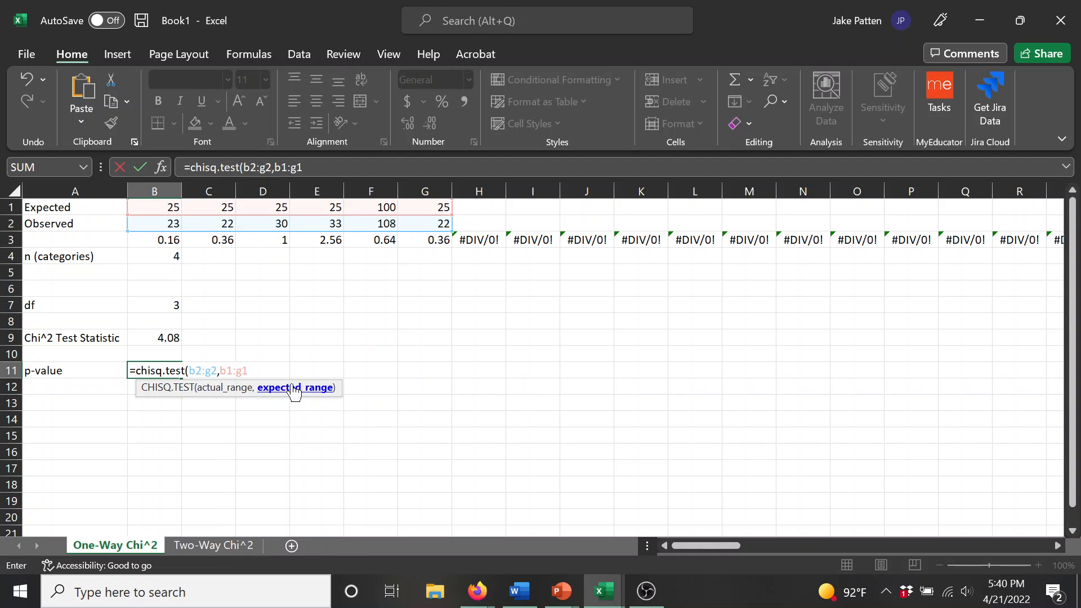
type(")")
key("Return")
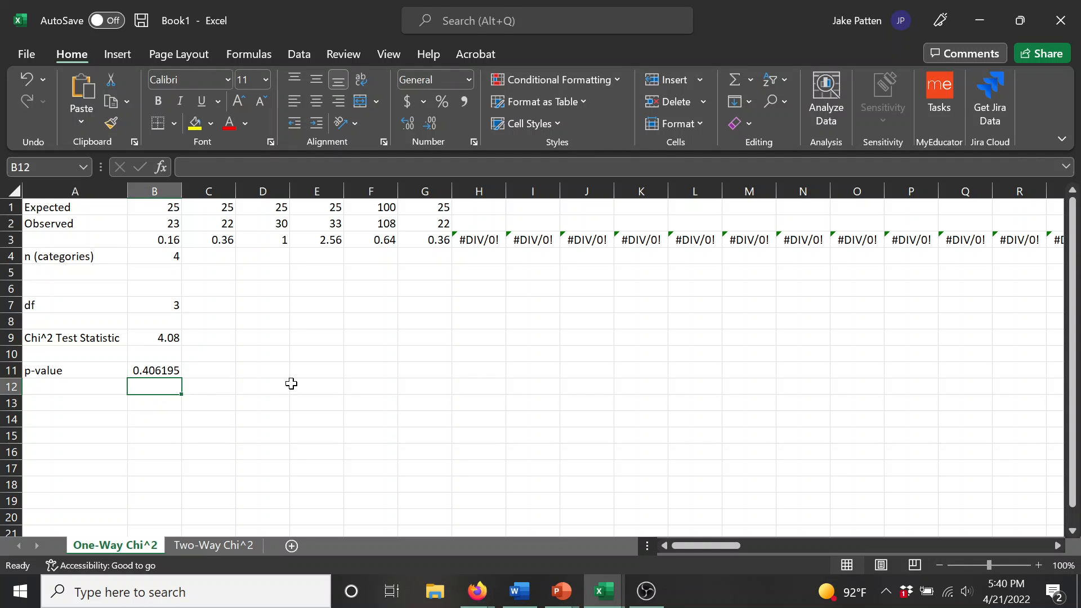
Step: Copy INDIRECT(ADDRESS(3,B4+1,1,1)) from the SUM formula in B9, leaving that formula intact
key("Up")
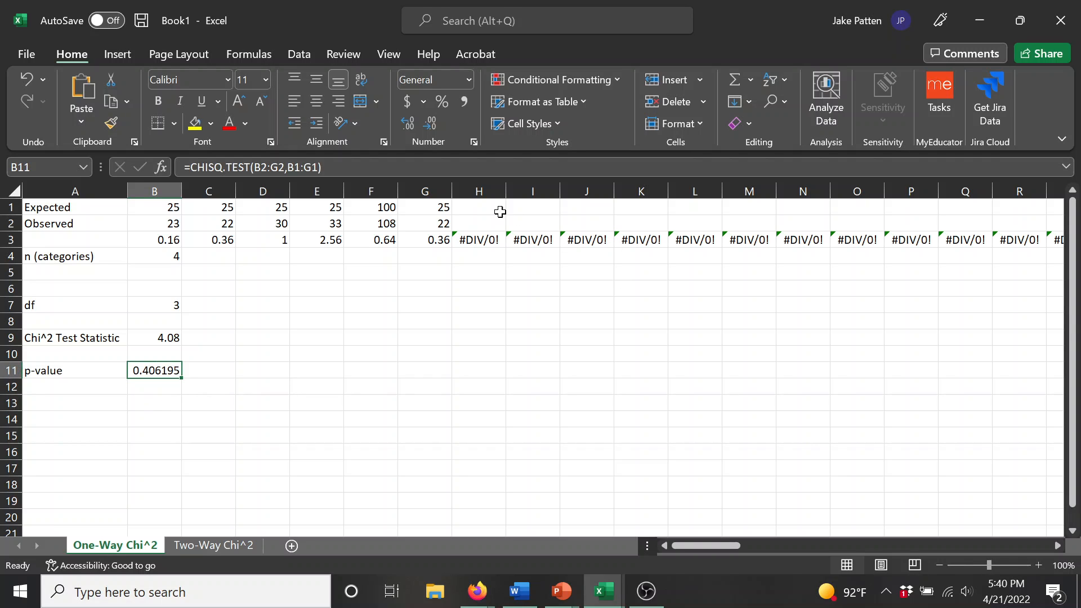
left_click(163, 341)
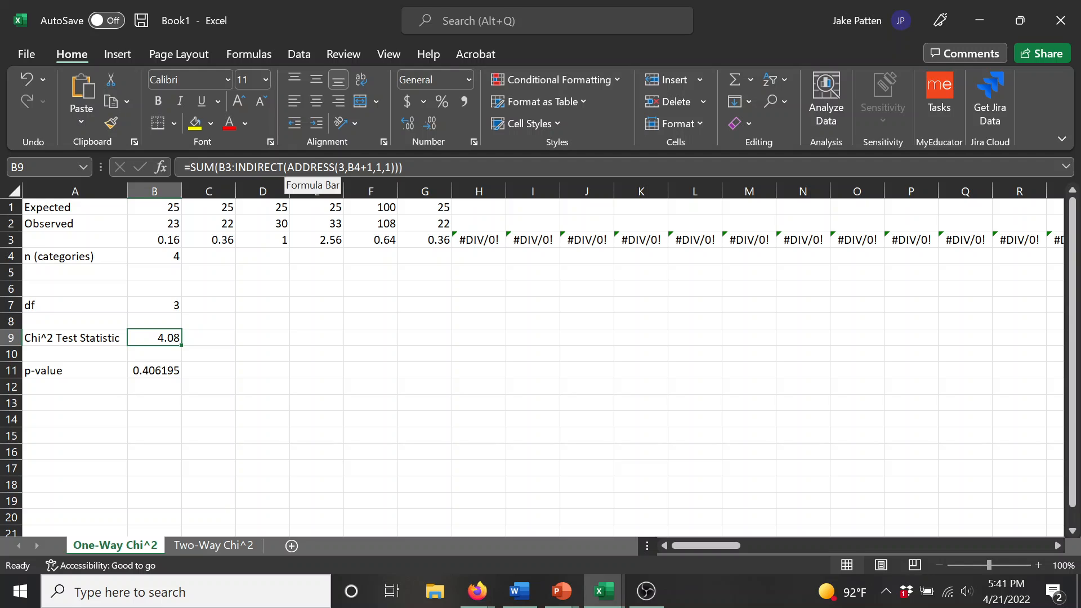
left_click_drag(235, 167, 398, 167)
key("ctrl+c")
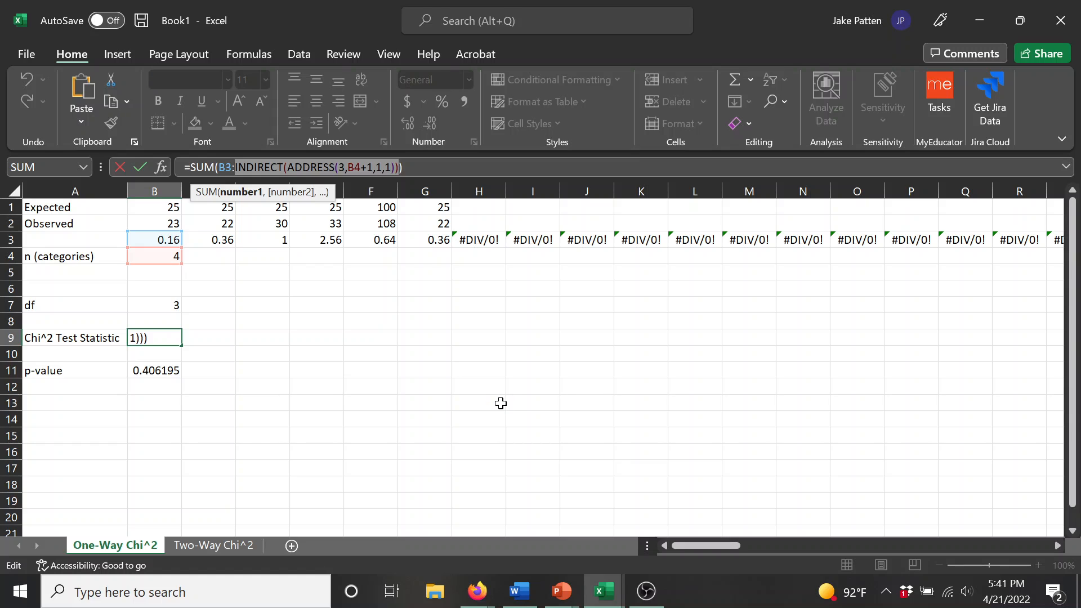
key("Return")
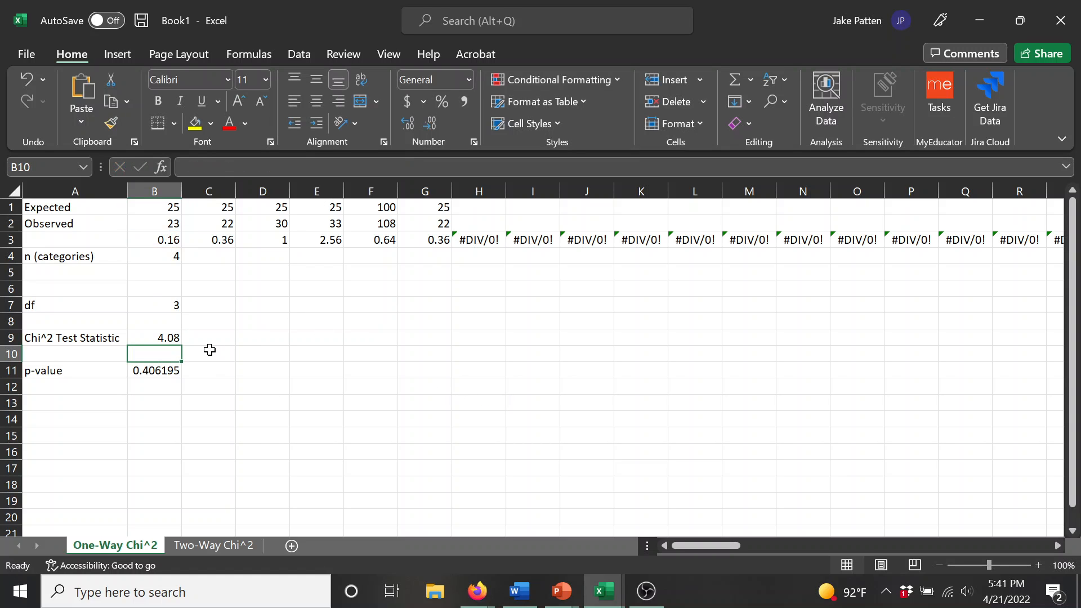
Step: Replace G2 in B11's CHISQ.TEST formula with the copied INDIRECT expression and set its ADDRESS row number to 2
left_click(154, 371)
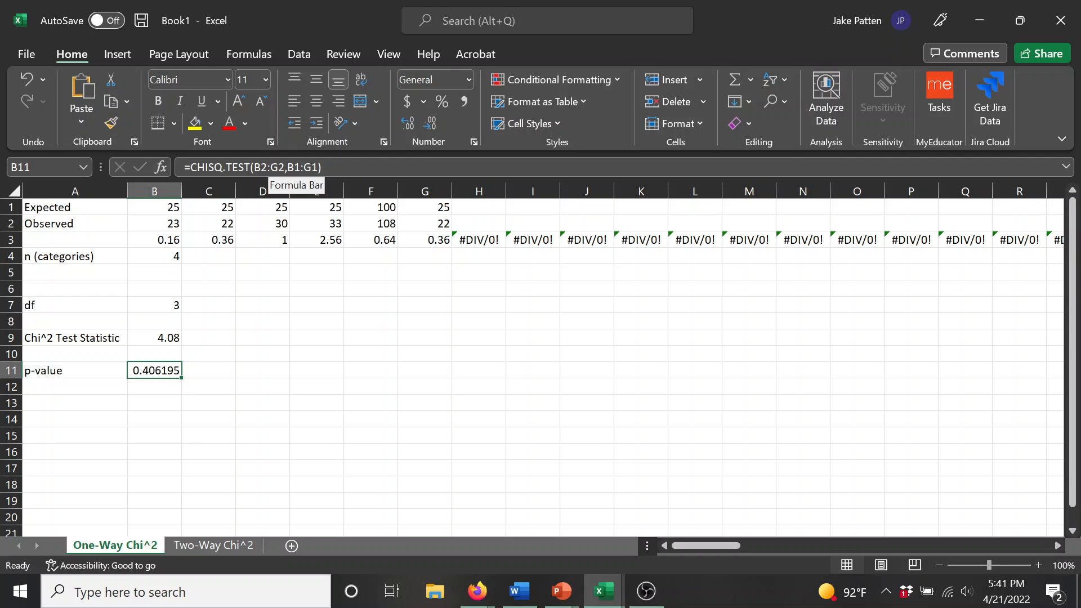
left_click(270, 167)
left_click_drag(271, 168, 285, 167)
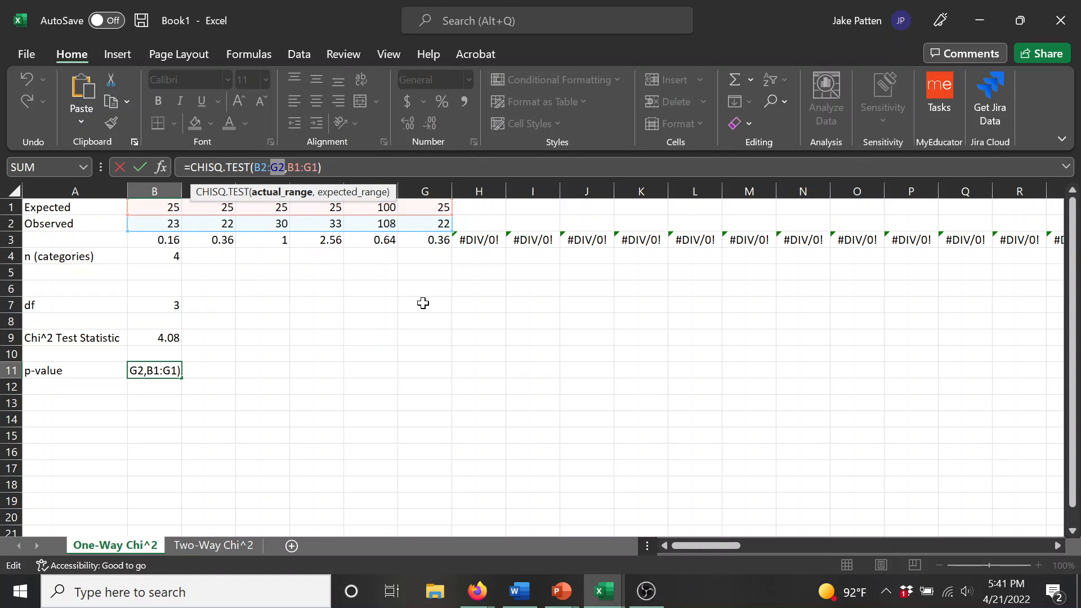
key("ctrl+v")
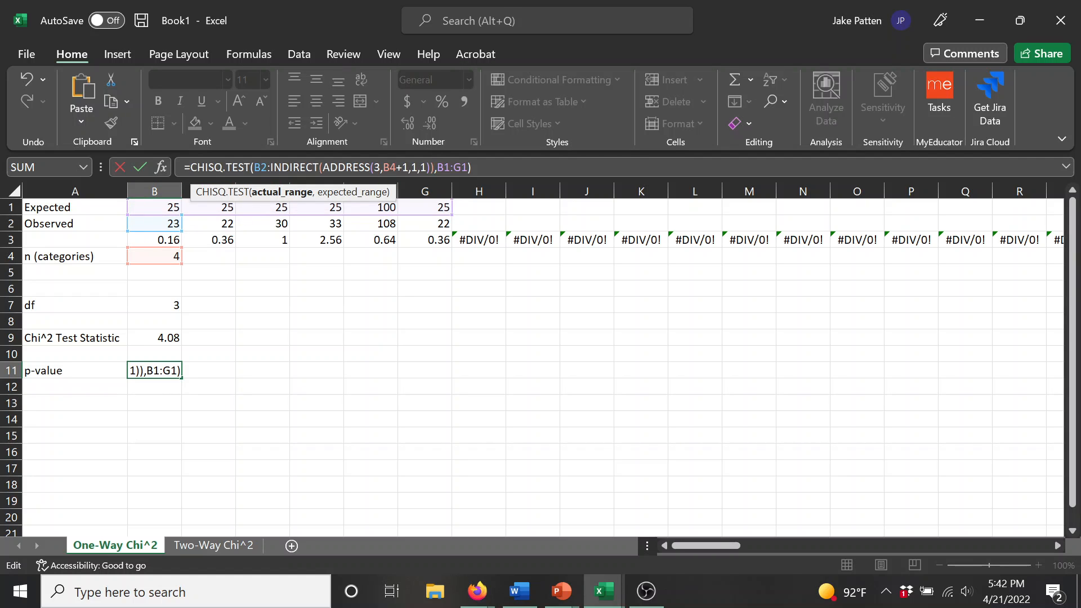
left_click(380, 167)
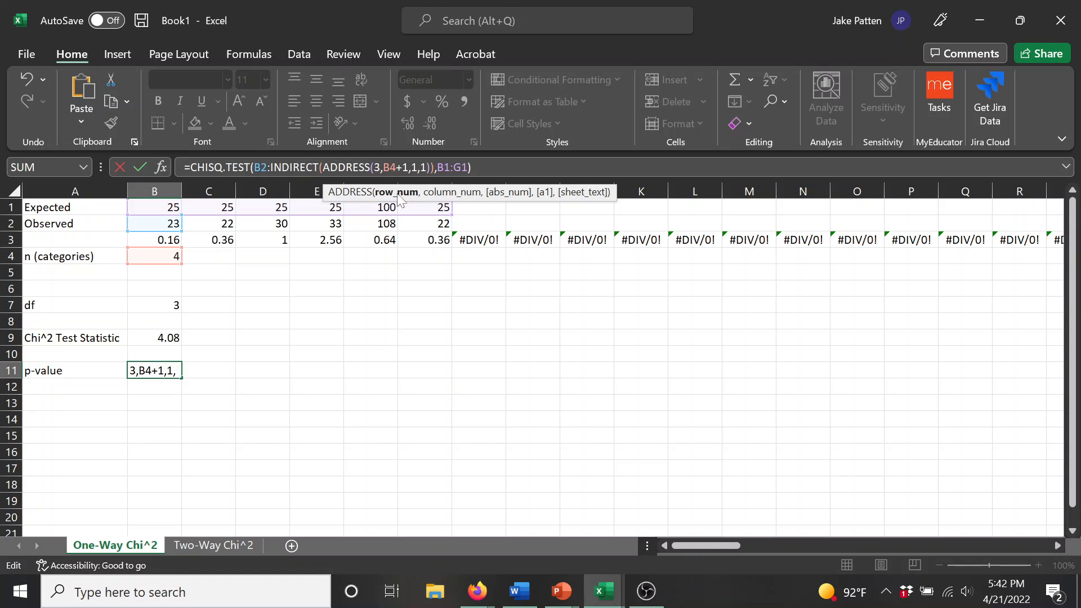
key("BackSpace")
type("2")
left_click(380, 168)
Step: Replace G1 in B11's CHISQ.TEST formula with the copied INDIRECT expression, set its ADDRESS row number to 1, and commit the formula
left_click_drag(468, 167, 454, 167)
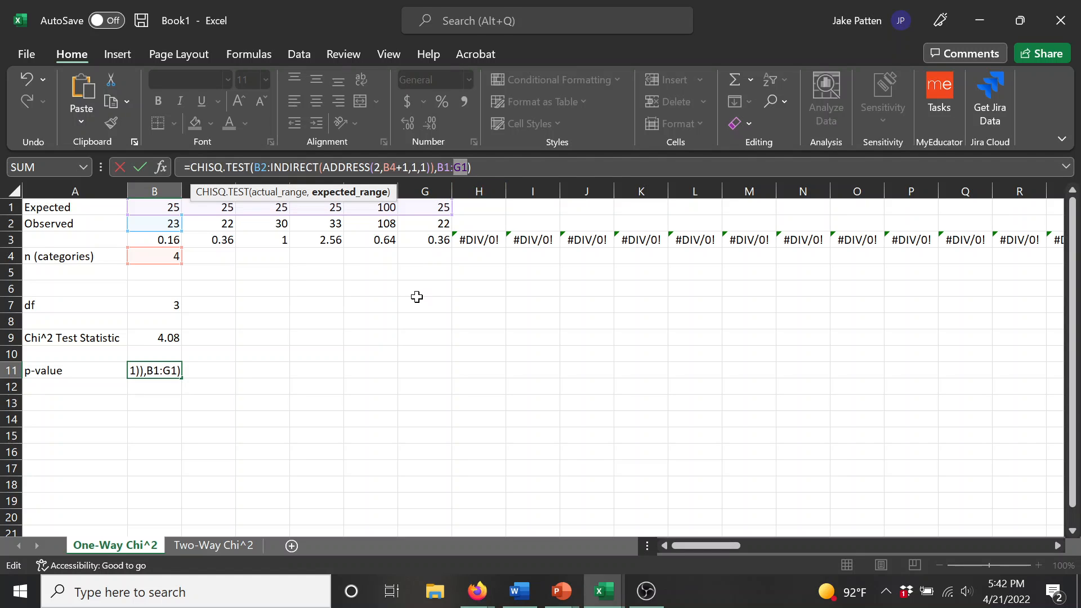
key("ctrl+v")
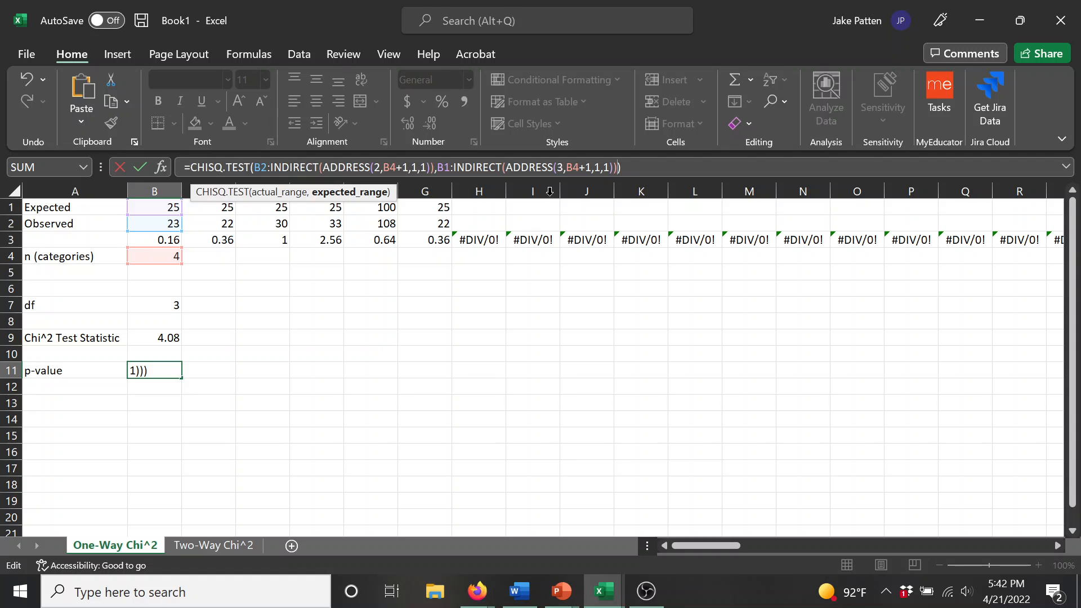
left_click(562, 167)
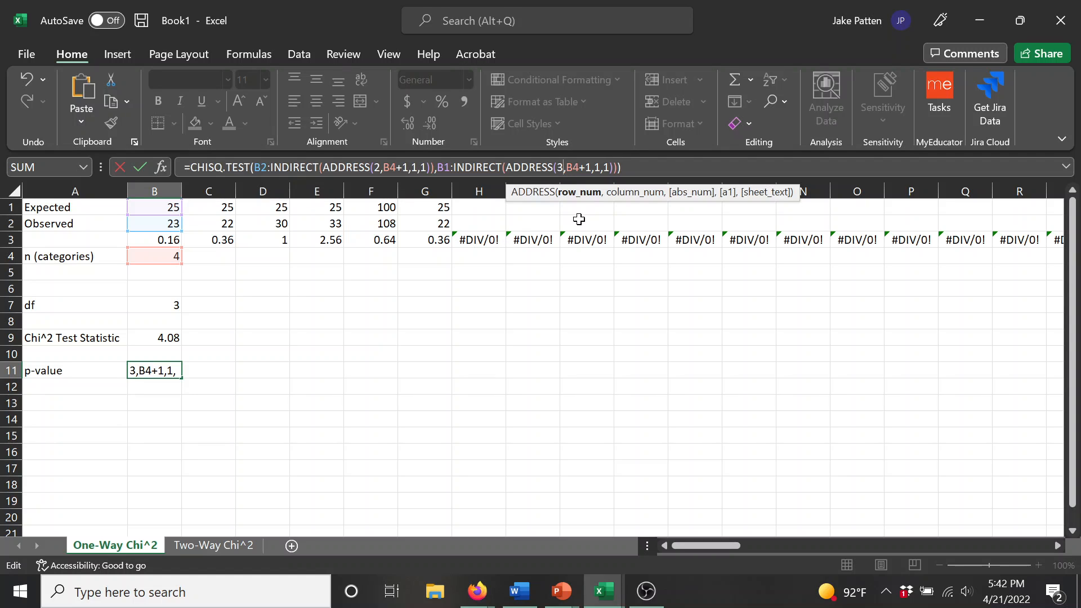
key("BackSpace")
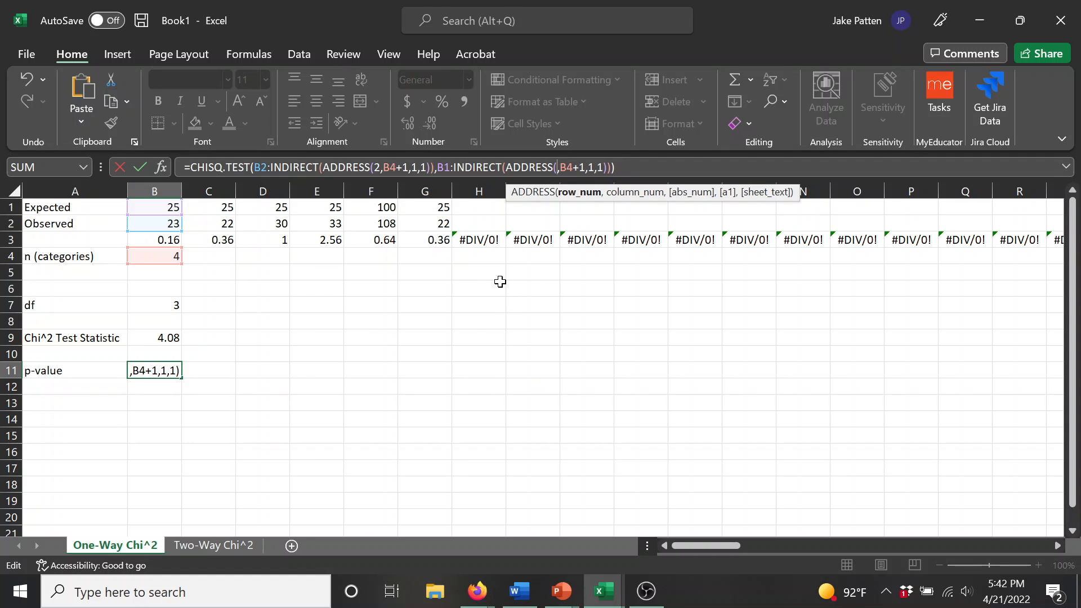
type("1")
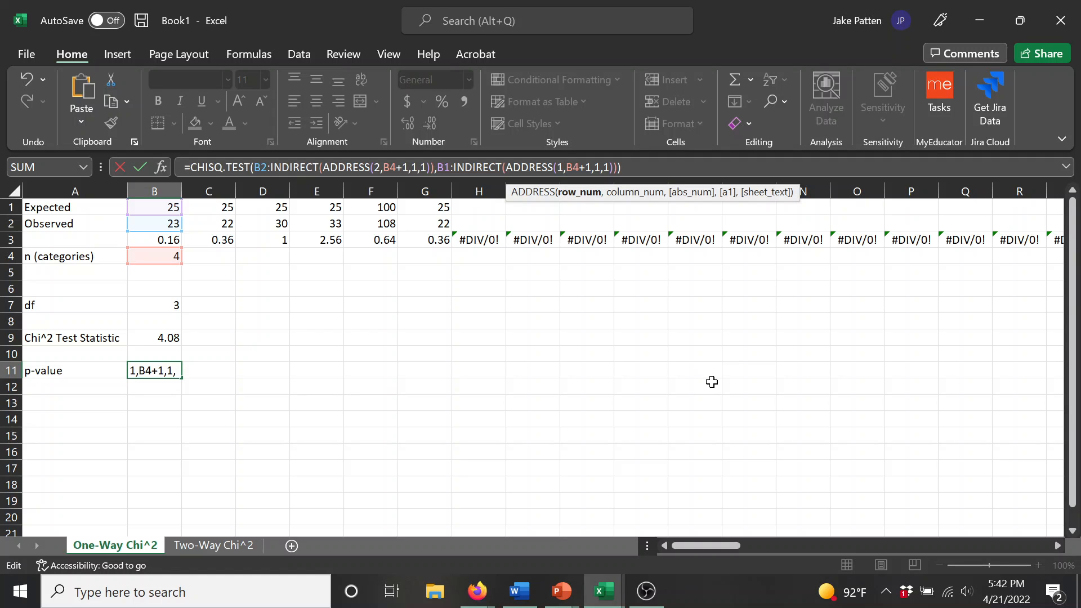
key("Return")
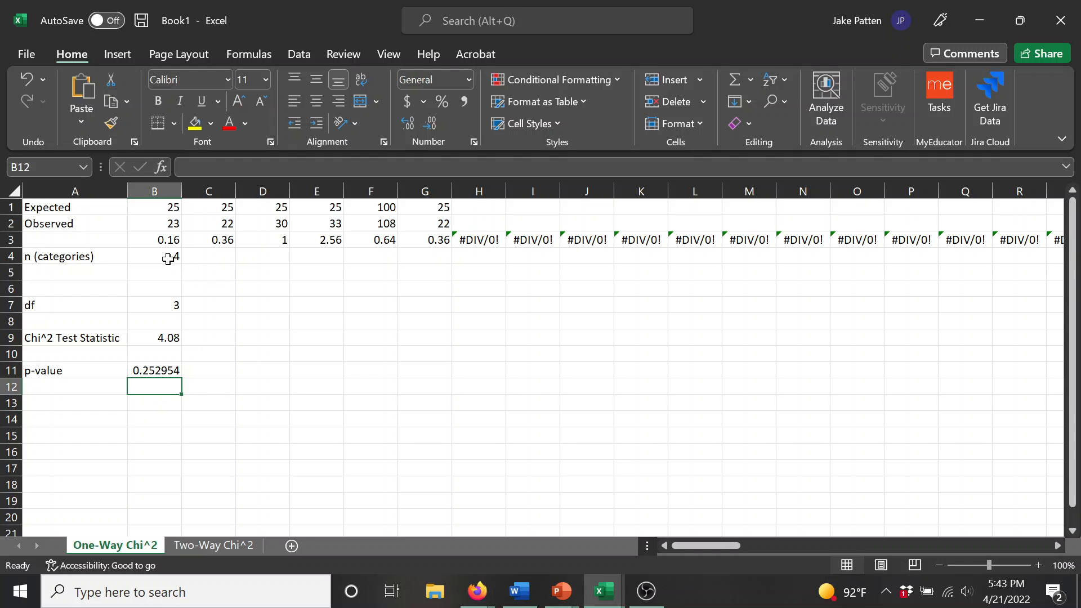
Step: Set the number of categories in B4 to 6
left_click(168, 258)
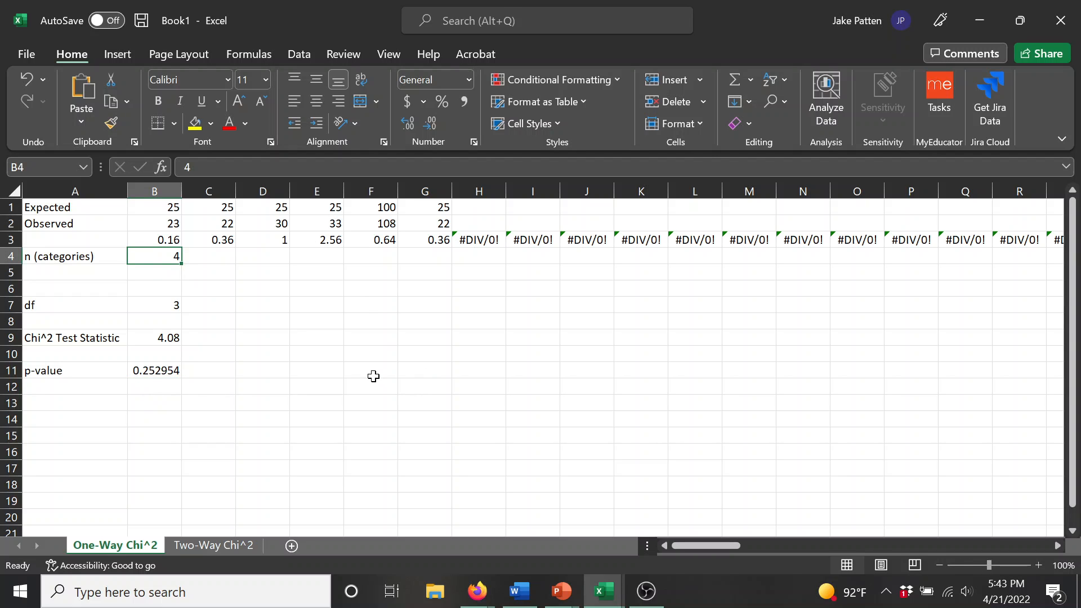
type("6")
key("Return")
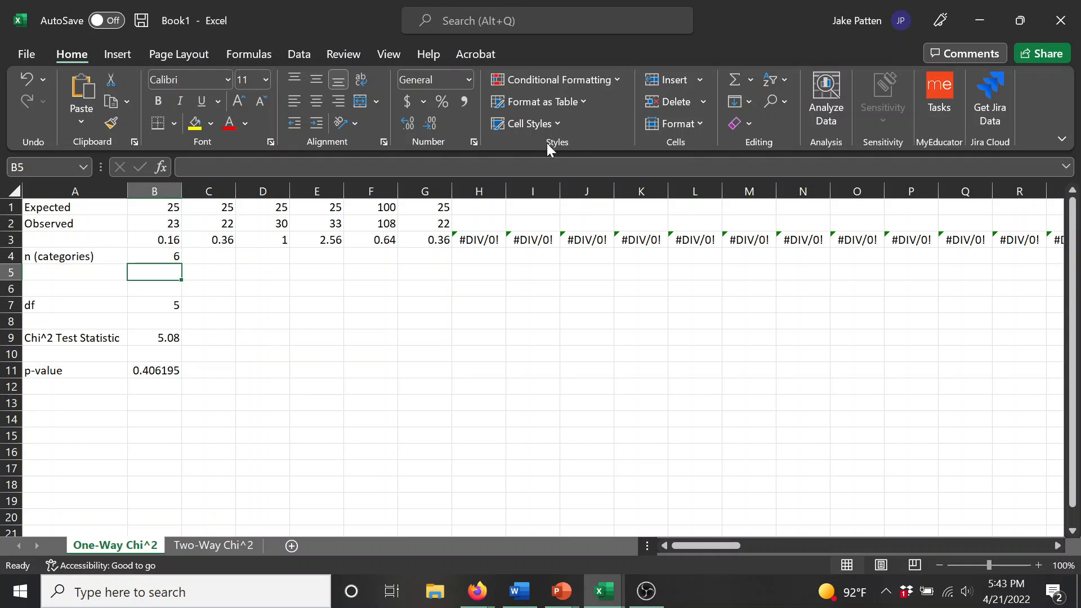
left_click(528, 340)
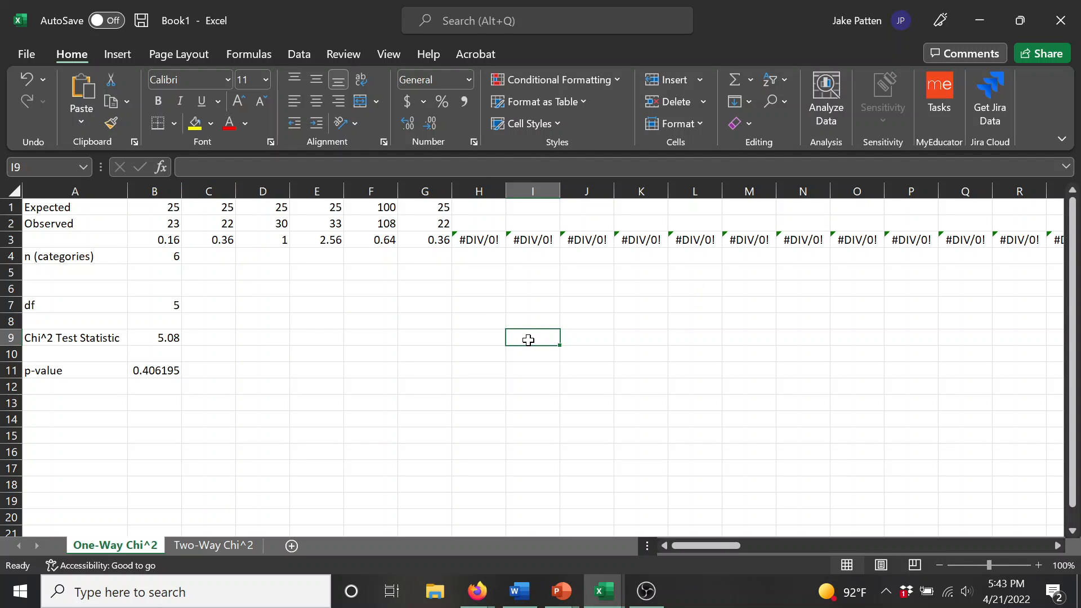
type("124")
key("Tab")
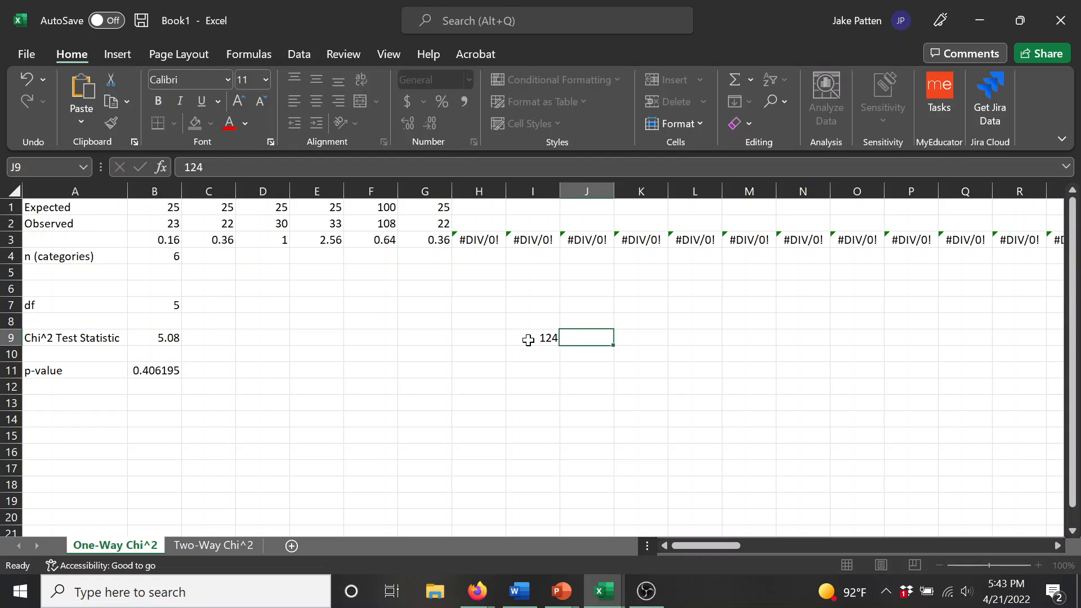
type("1247")
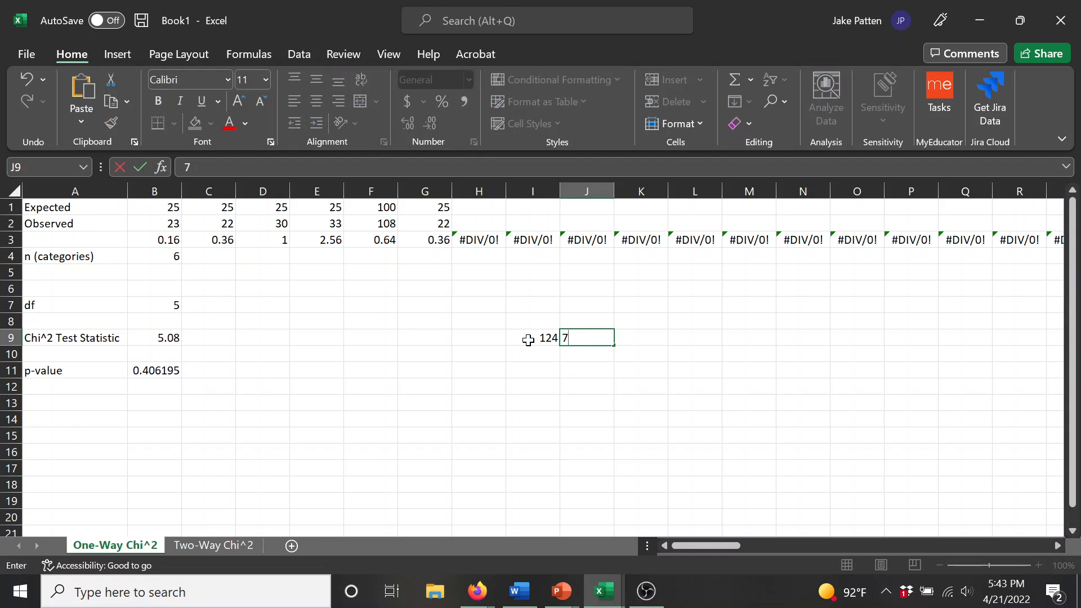
Step: Enter an expected count of 100 in each of the cells I9 through L9
left_click(528, 340)
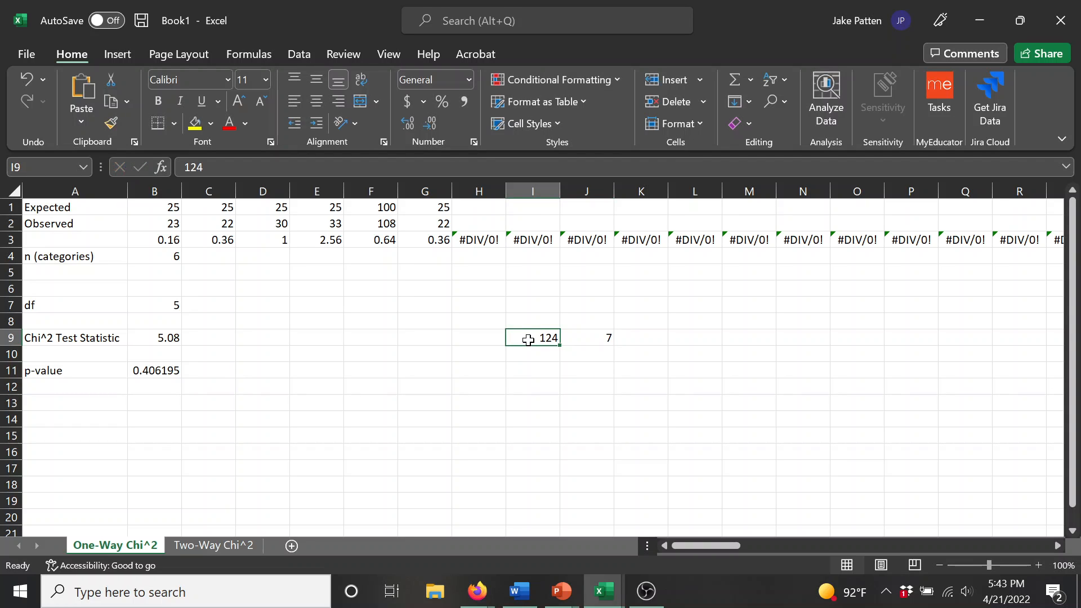
type("100")
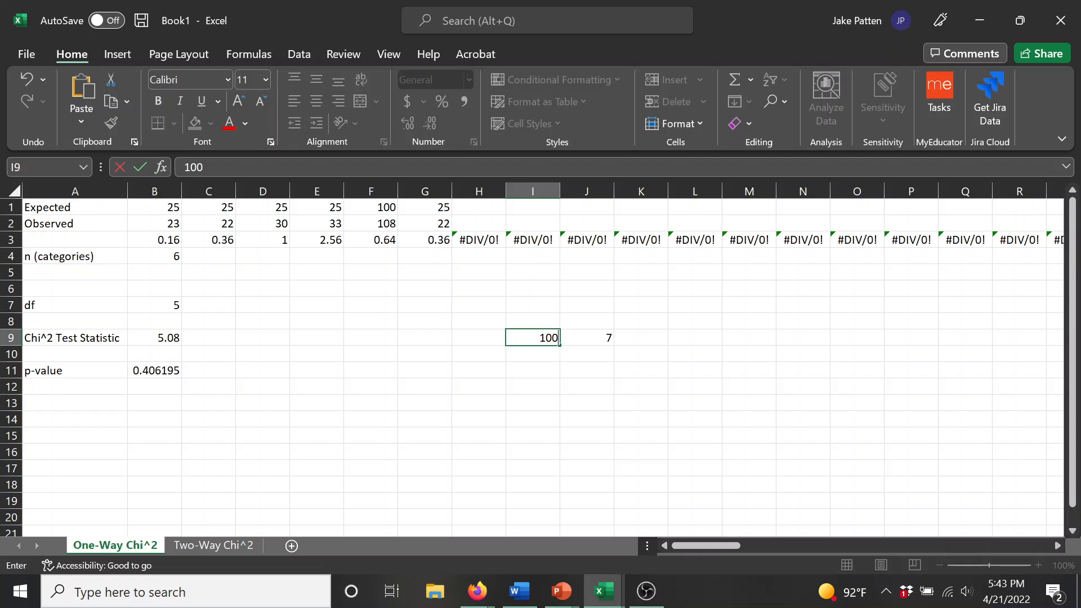
key("Tab")
type("100")
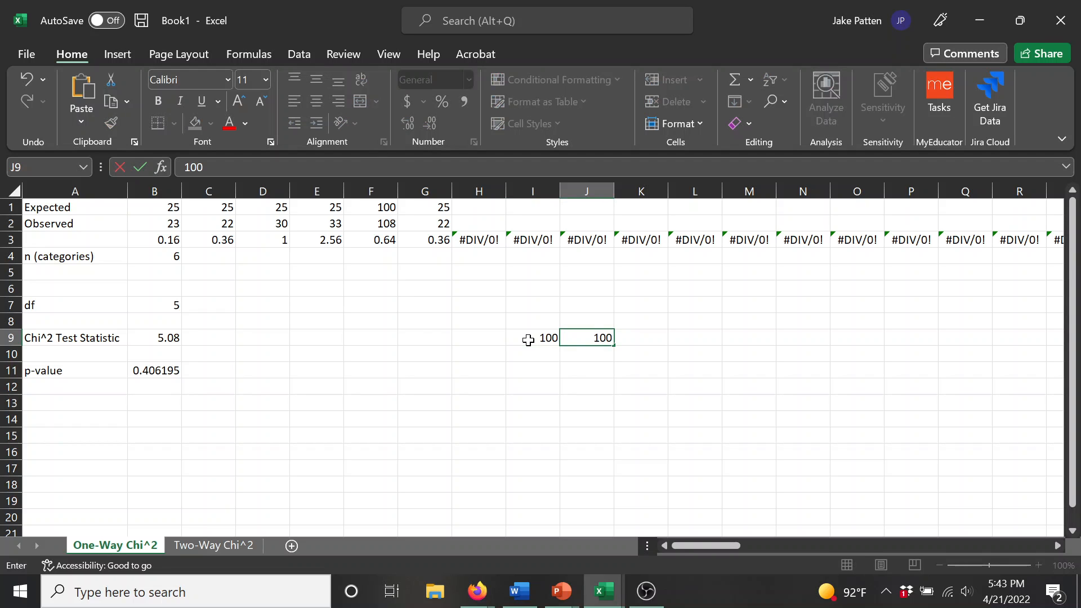
key("Tab")
type("100")
key("Tab")
type("10")
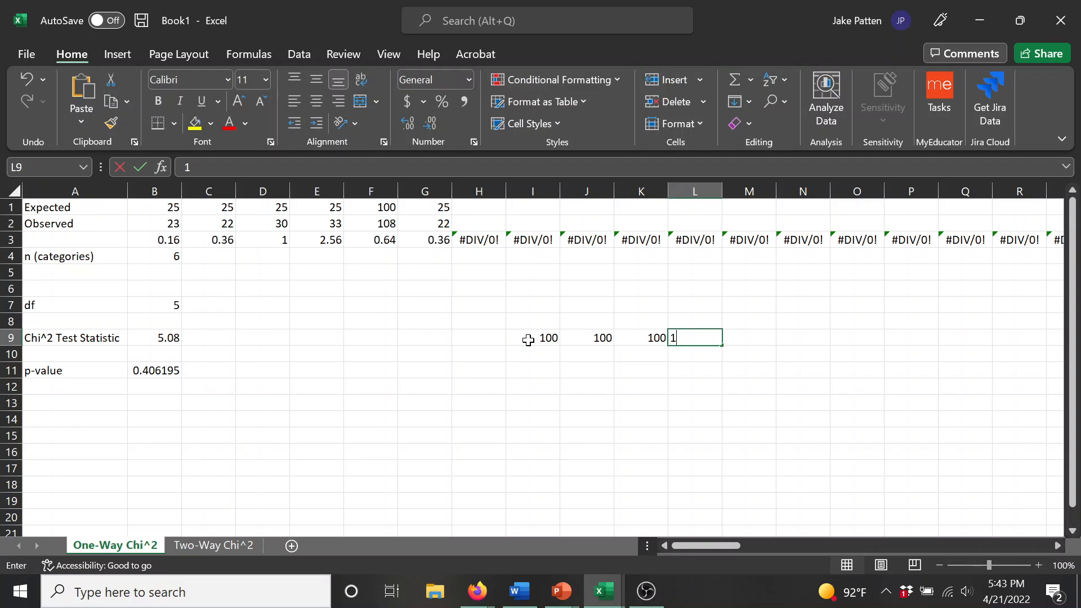
key("Return")
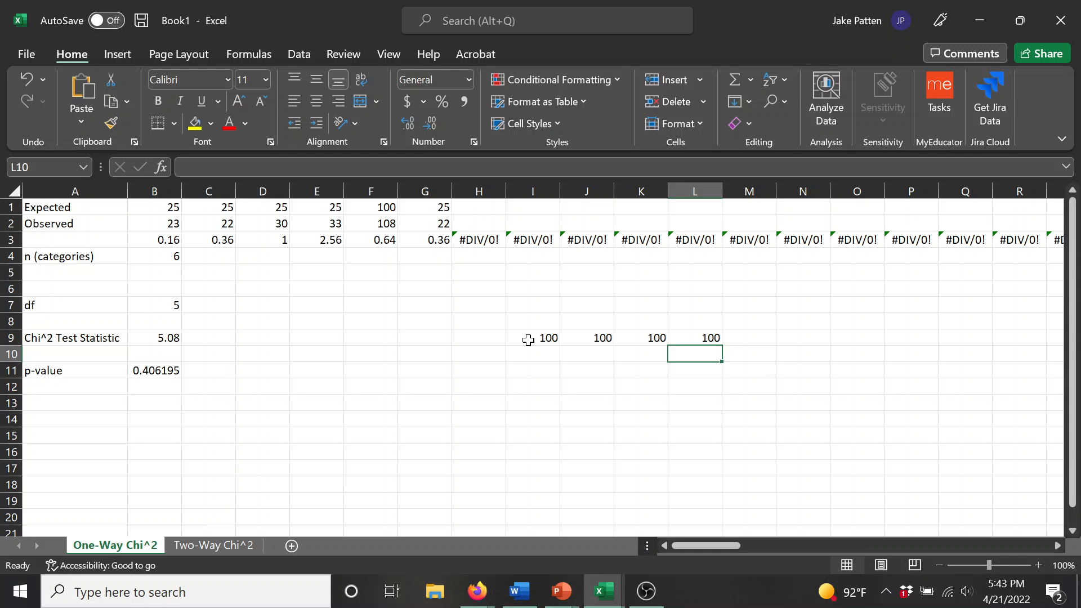
Step: Enter the observed counts 124, 70 and 54 in I10, J10 and K10
key("Left")
key("Left")
key("Left")
type("124")
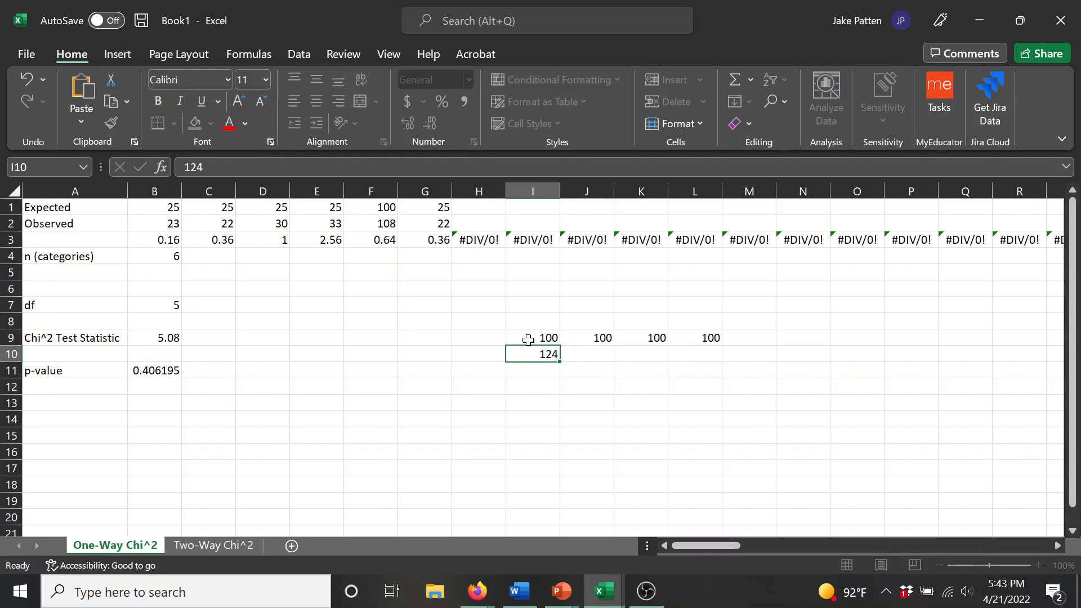
key("Tab")
type("70")
key("Tab")
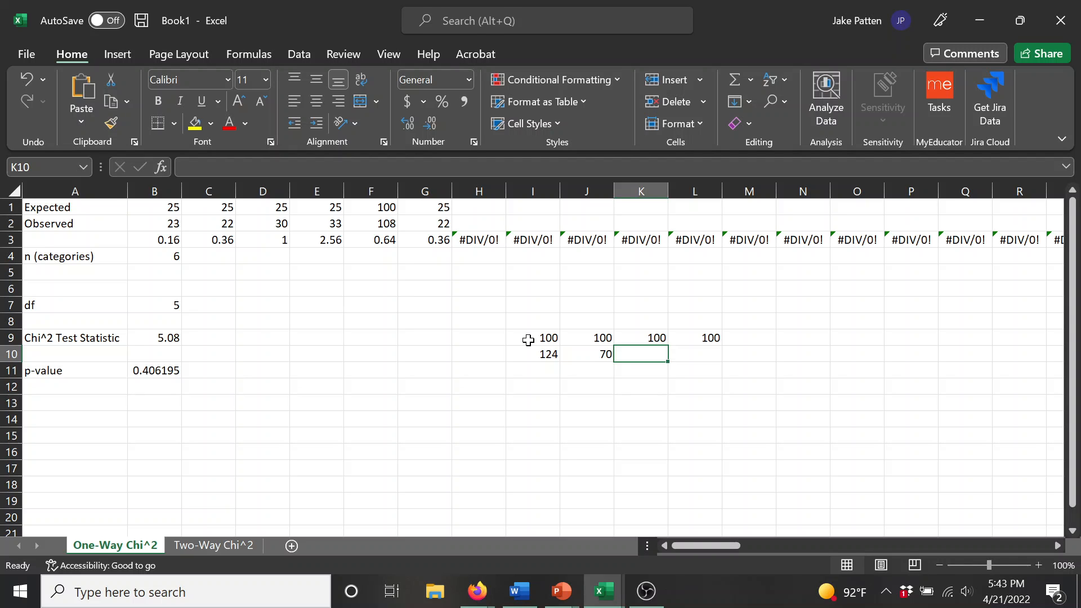
type("54")
key("Tab")
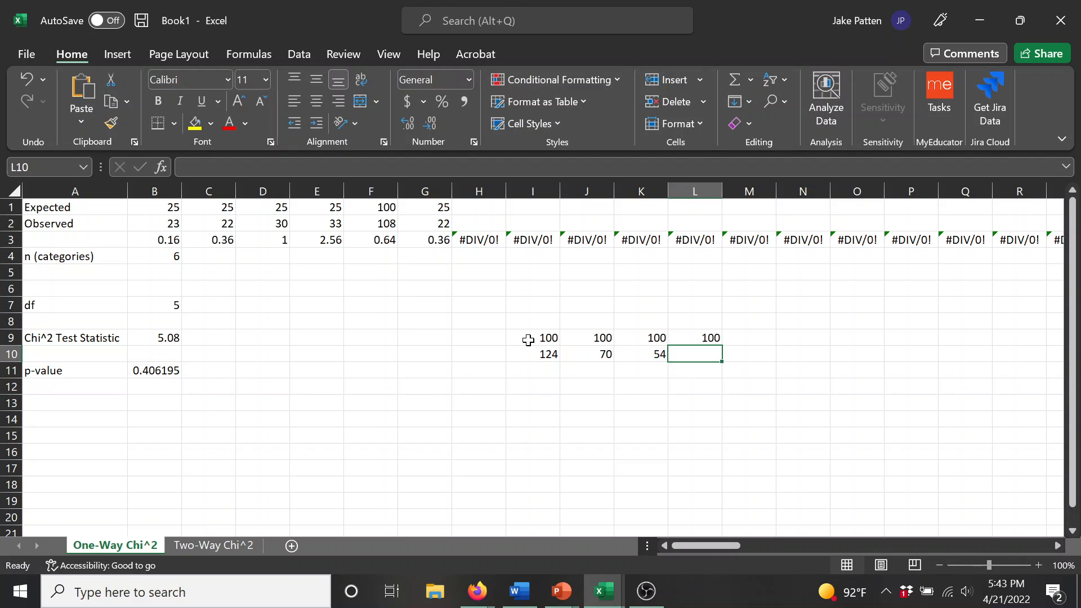
Step: Enter =300-SUM(I10:K10) in L10 to calculate the fourth observed count
key("Down")
key("Down")
key("Left")
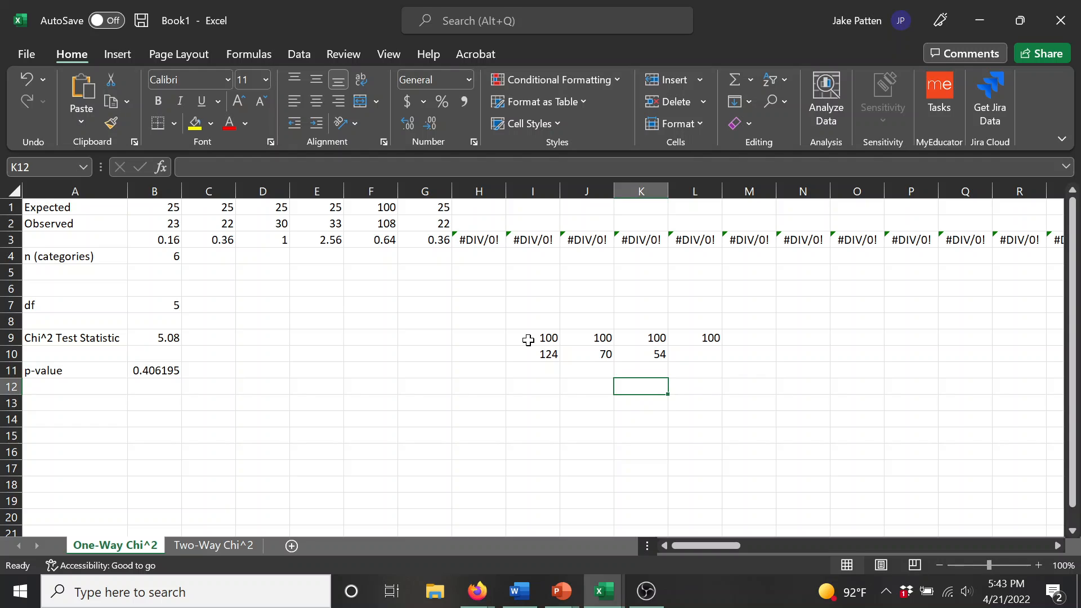
key("Right")
key("Up")
key("Up")
type("=")
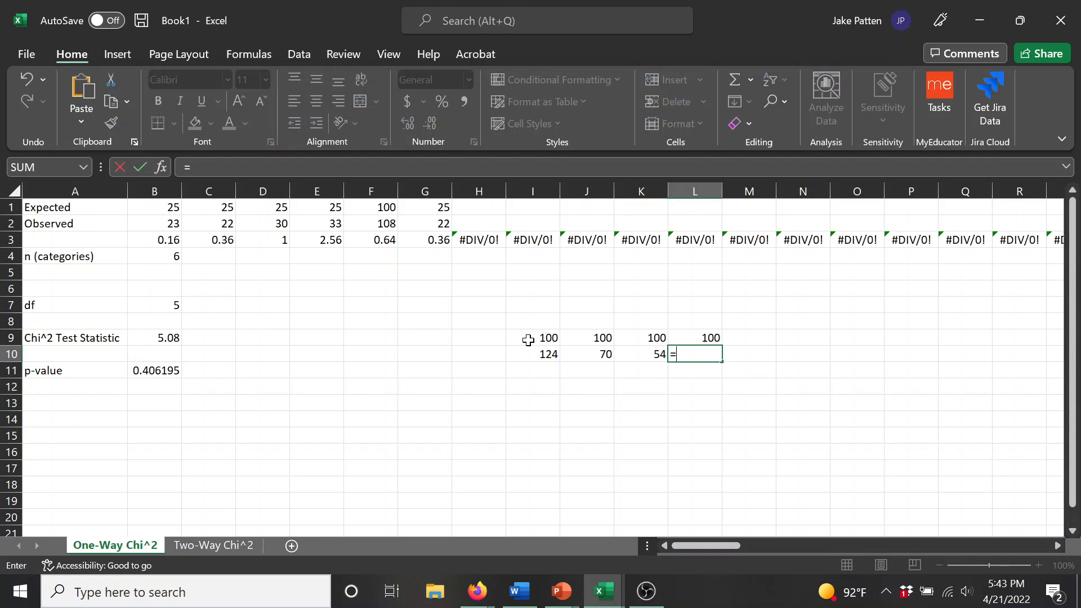
type("300-sum(")
key("Left")
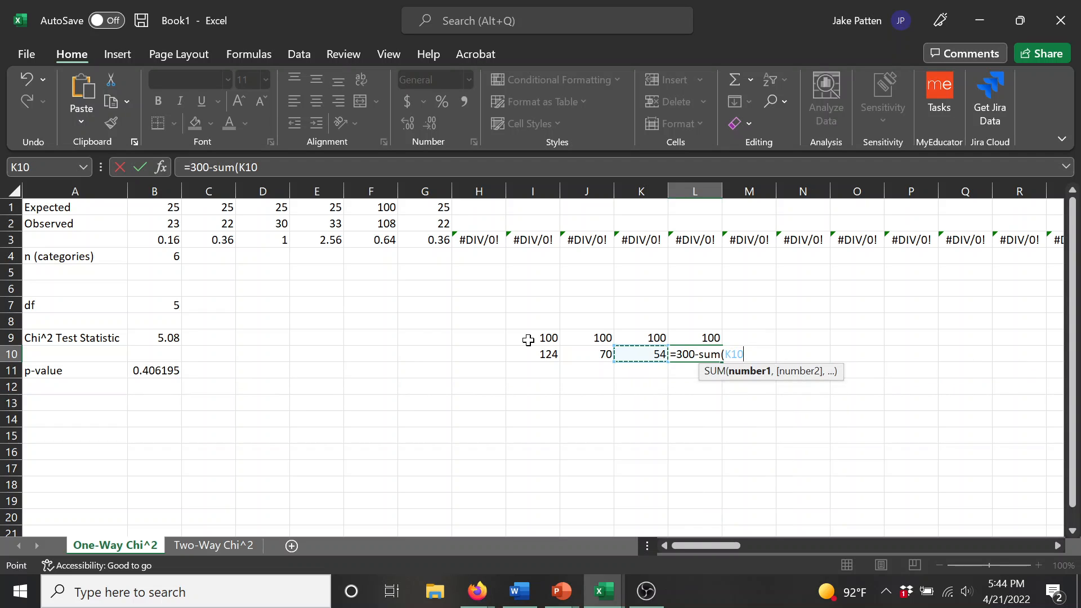
key("shift+Left")
key("shift+Left")
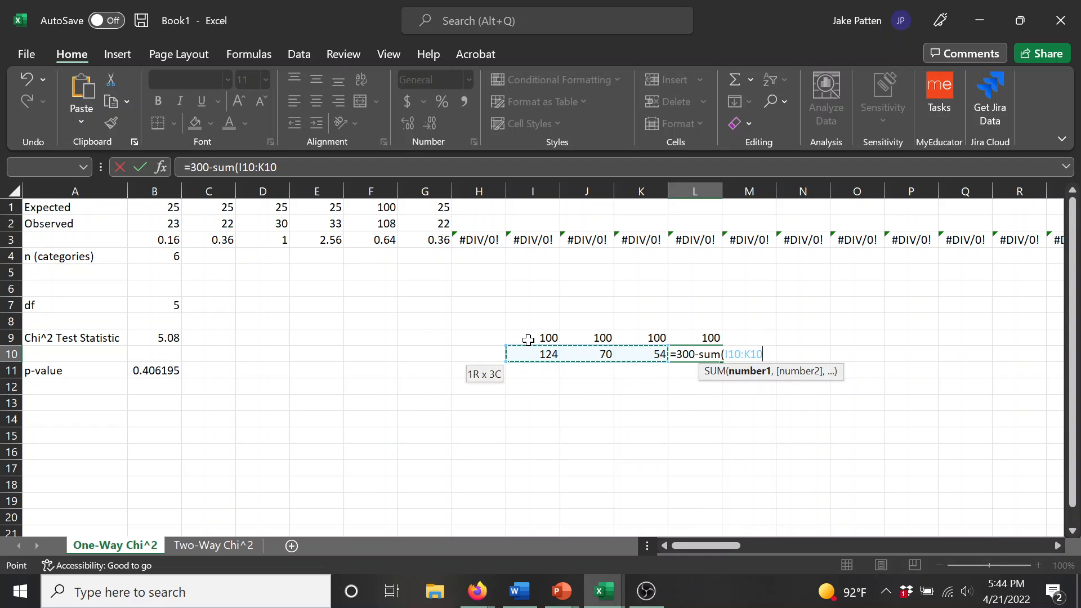
type(")")
key("Return")
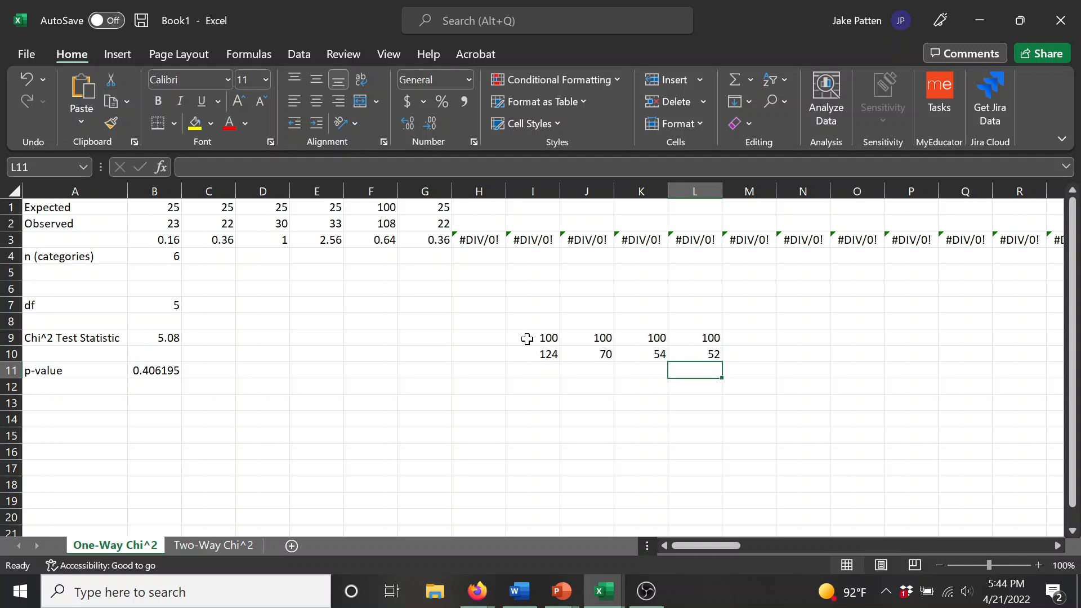
Step: Change the total in L10's formula to 400 so it reads =400-SUM(I10:K10)
key("Up")
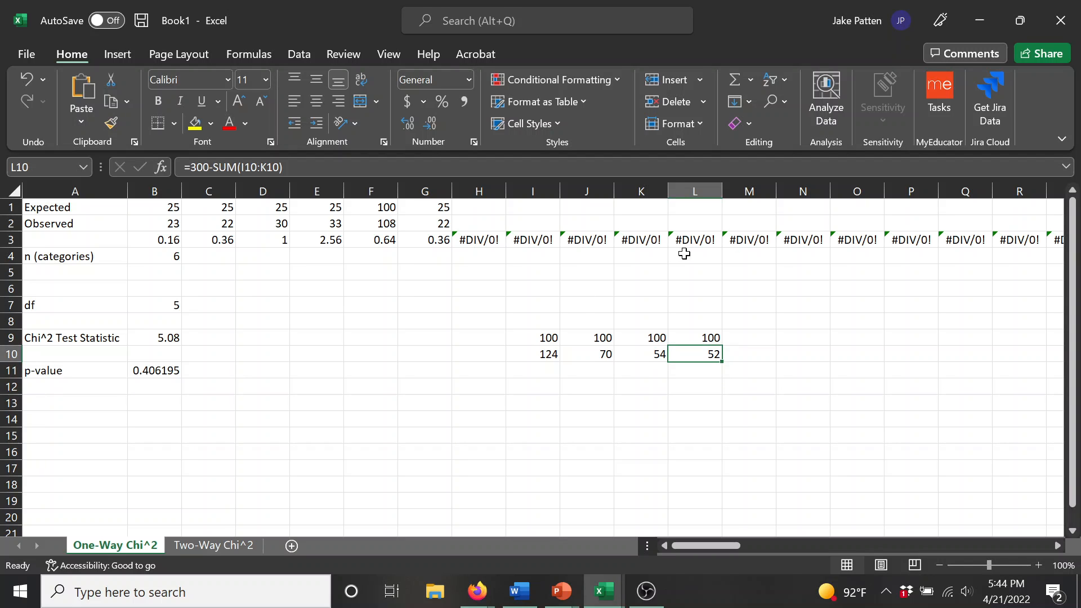
left_click(192, 167)
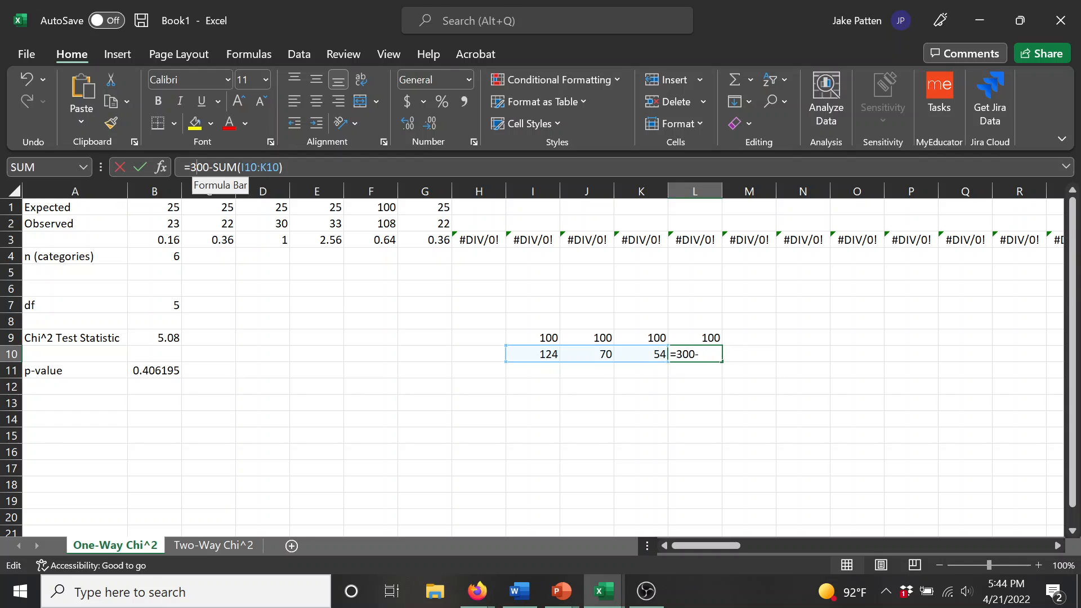
key("BackSpace")
type("4")
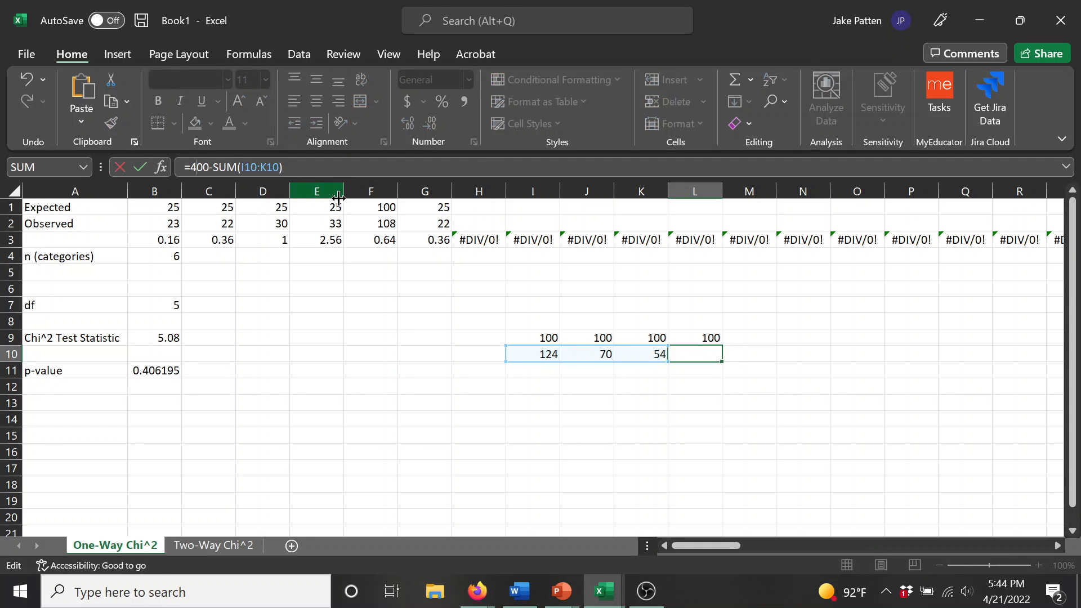
key("Return")
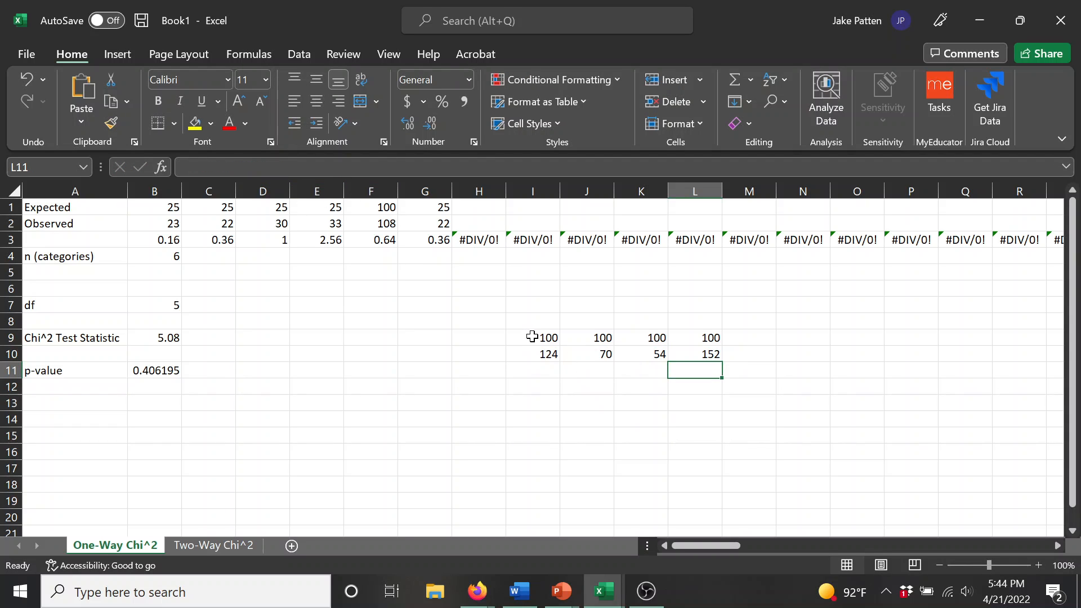
Step: Copy the sample data in I9:L10 and paste it over the expected and observed rows starting at B1
left_click_drag(531, 337, 710, 353)
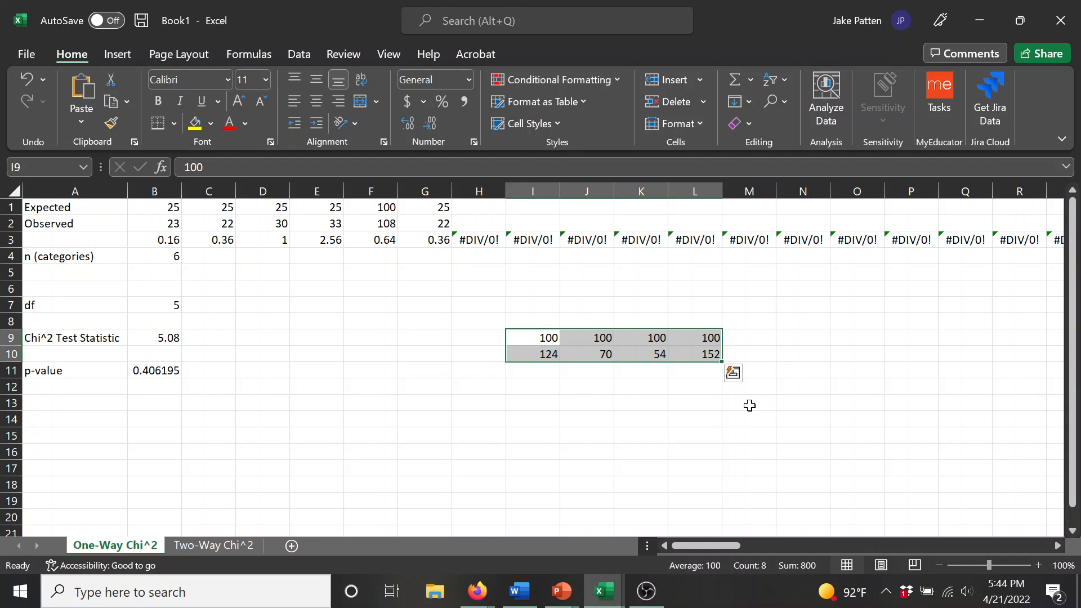
key("ctrl+c")
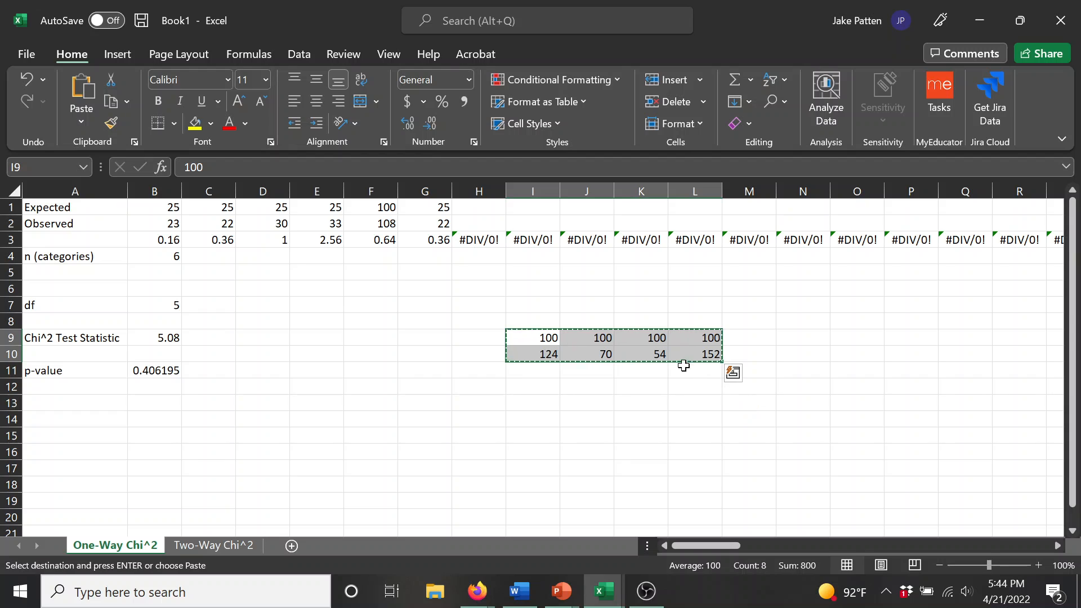
right_click(144, 204)
left_click(223, 177)
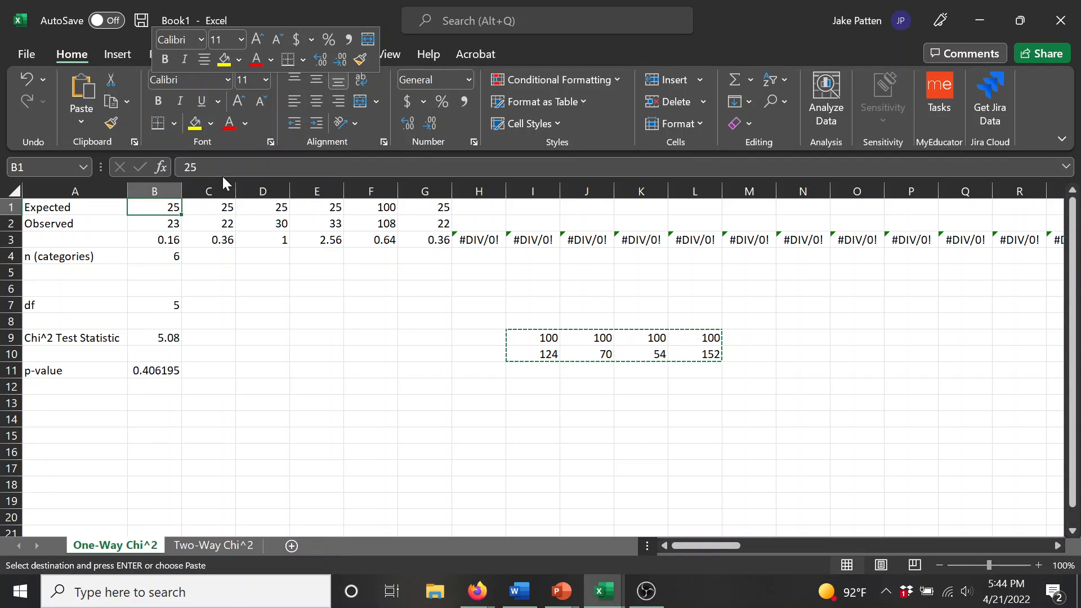
Step: Set the number of categories in B4 to 4 and check the test statistic in B9 and the p-value in B11
left_click(149, 256)
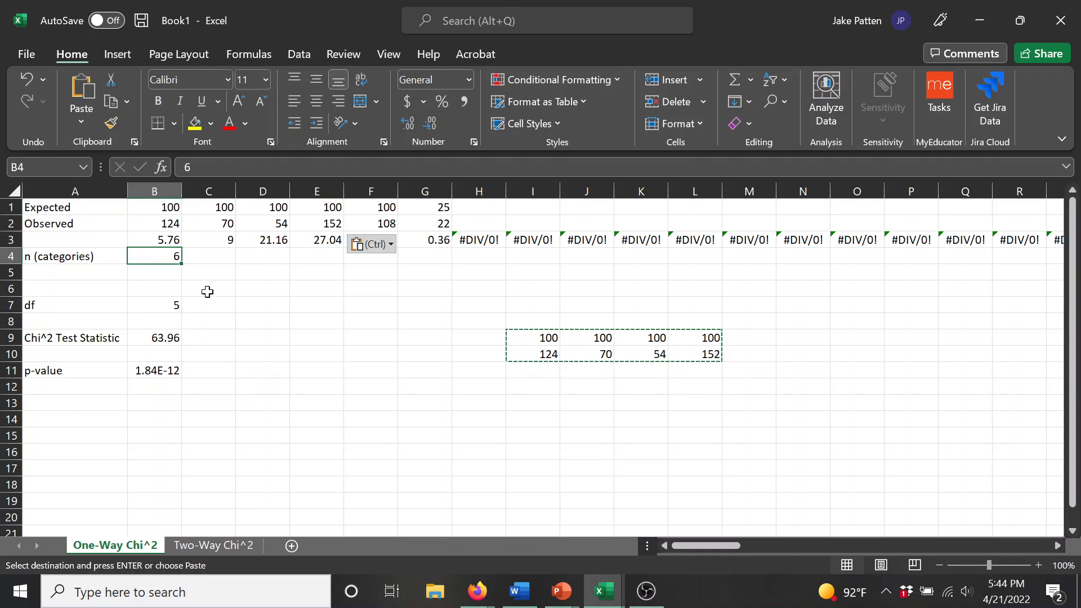
type("4")
key("Return")
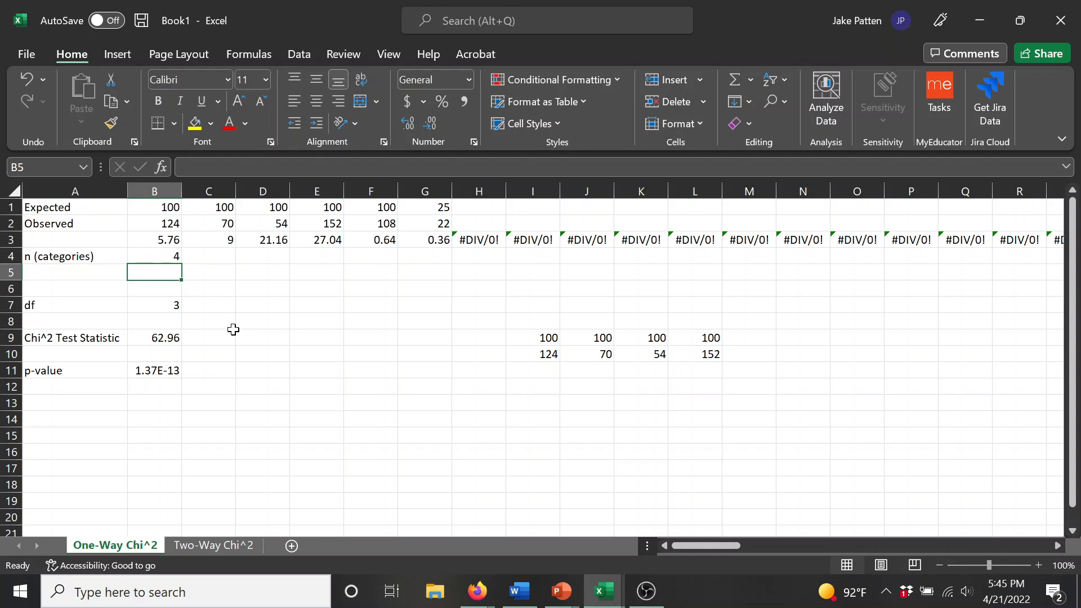
left_click(148, 371)
left_click(176, 339)
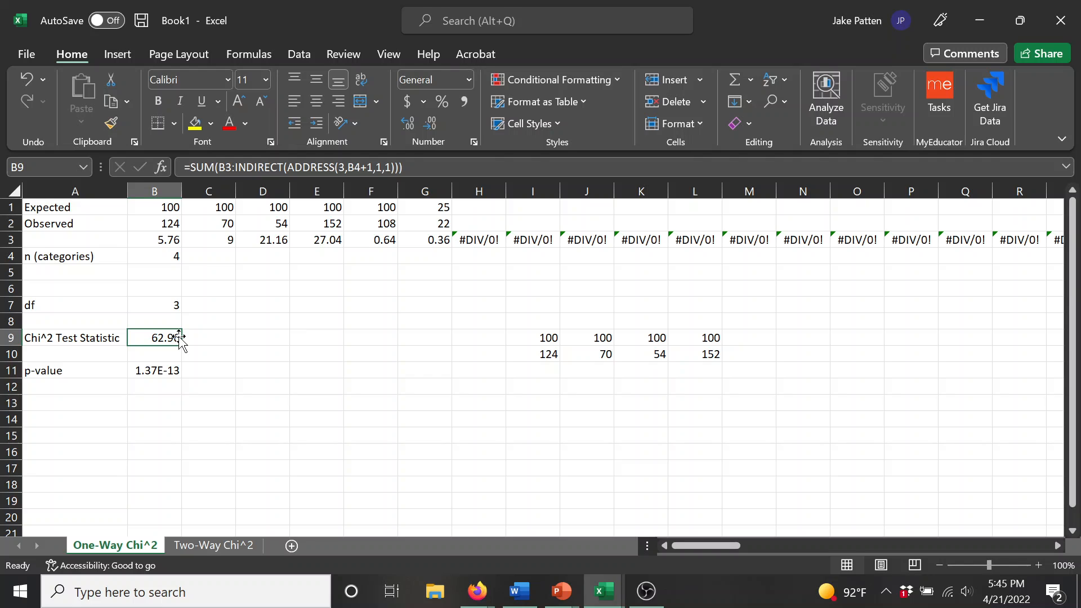
left_click(155, 369)
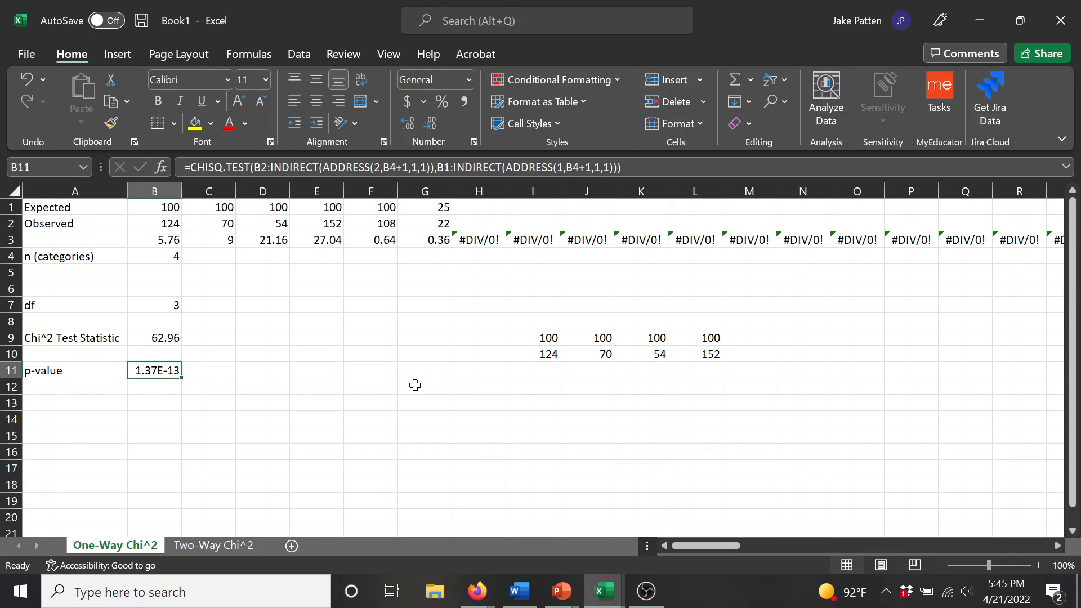
Step: Clear the contents of the leftover sample data in I9:L10
left_click_drag(714, 355, 556, 335)
right_click(556, 335)
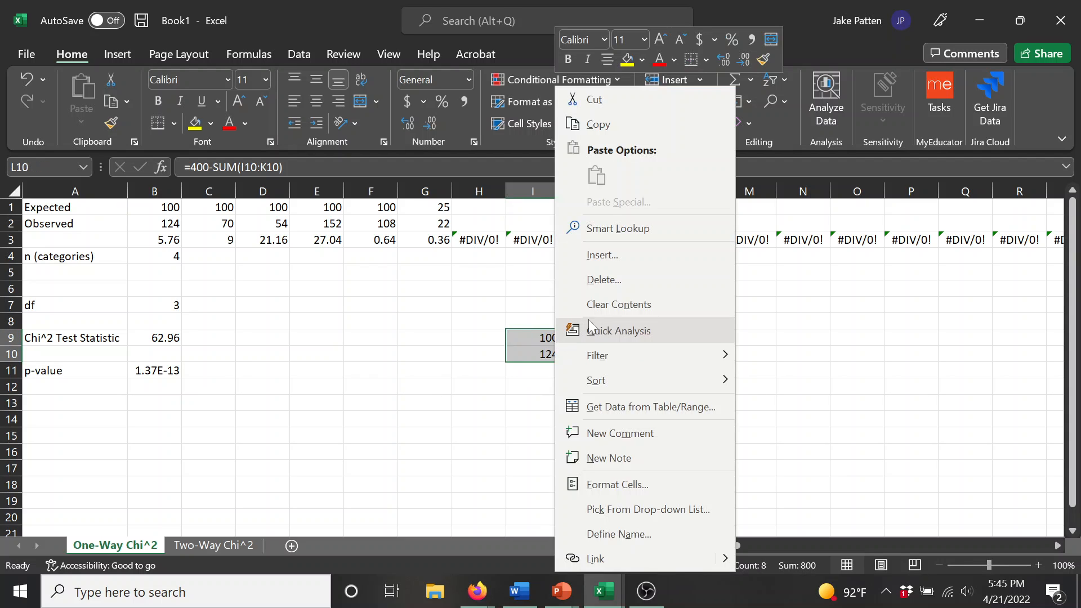
left_click(625, 304)
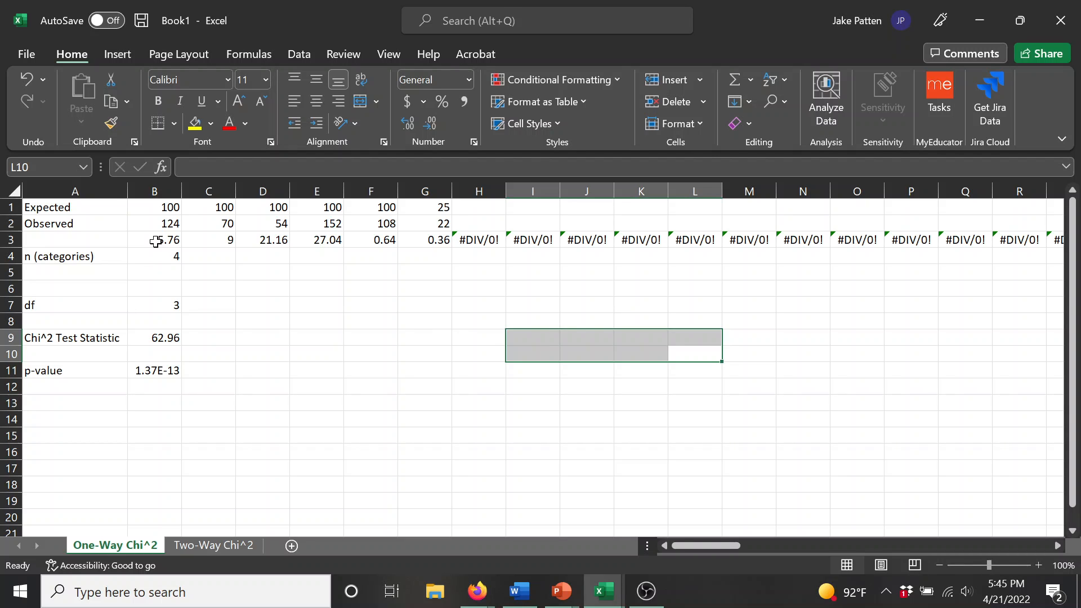
Step: Set the font colour of all of row 3 to white to hide the intermediate calculations
left_click(15, 239)
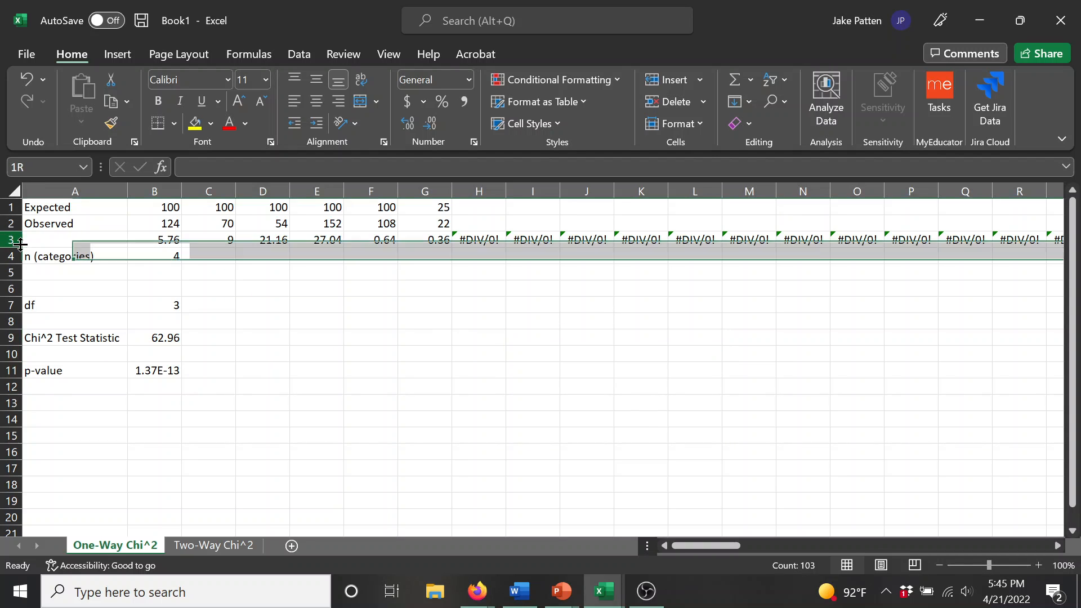
left_click(245, 125)
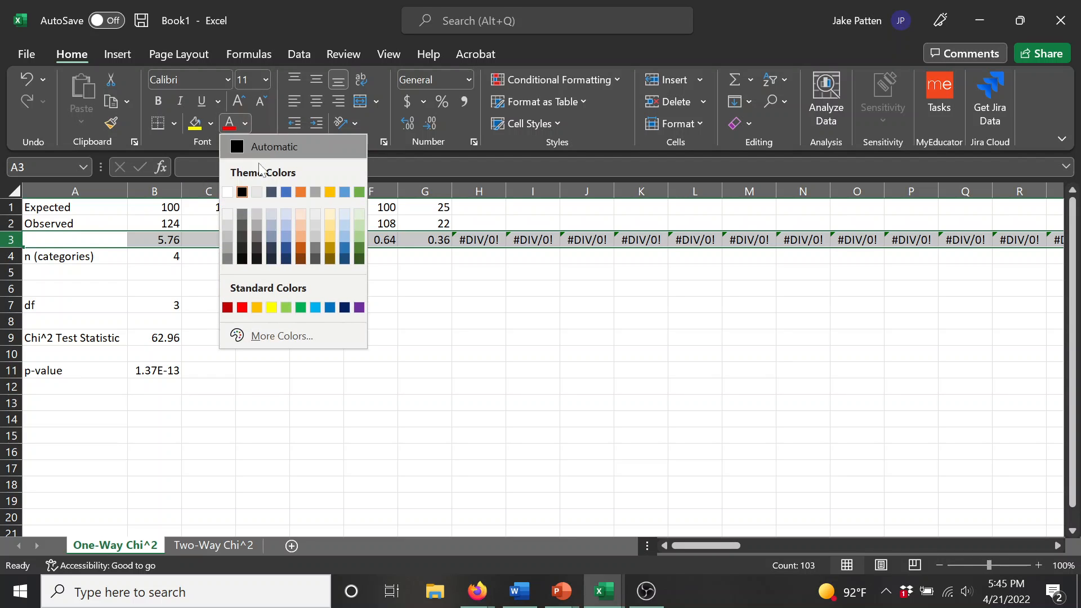
left_click(227, 192)
left_click(309, 383)
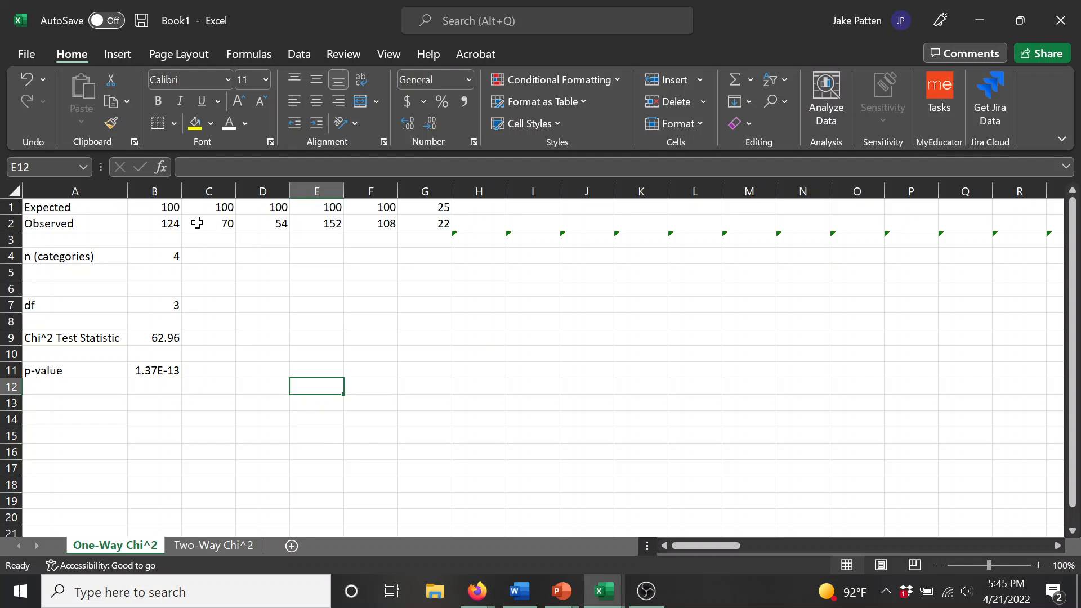
Step: Fill the input cells, B1:CZ2 and the number of categories in B4, with the lightest theme green
left_click_drag(167, 206, 219, 207)
left_click_drag(573, 191, 637, 226)
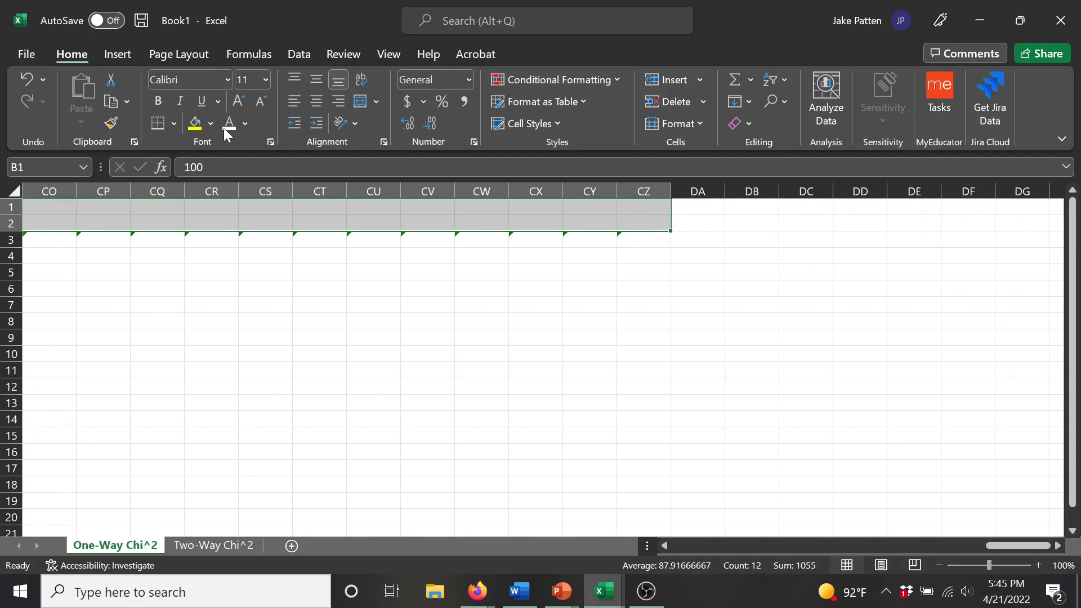
left_click(211, 124)
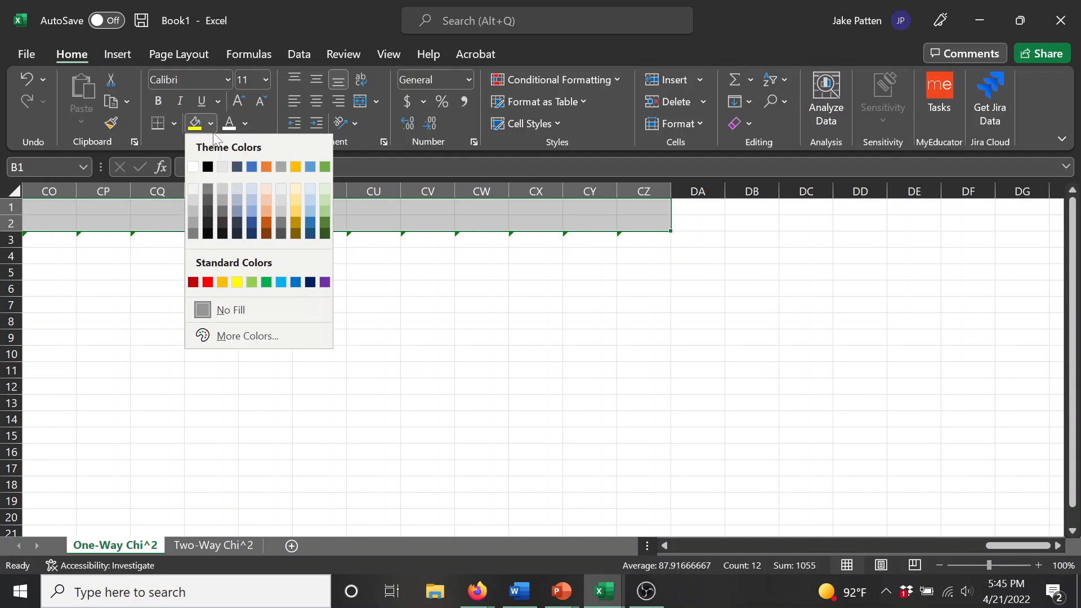
left_click(327, 189)
left_click_drag(1018, 546, 542, 527)
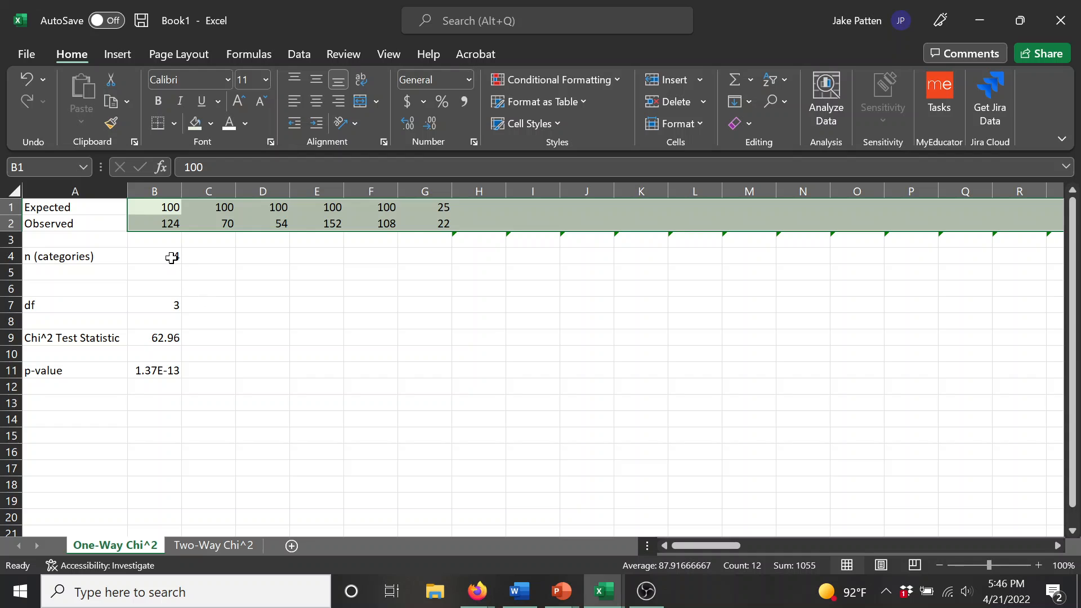
left_click(172, 258)
left_click(195, 123)
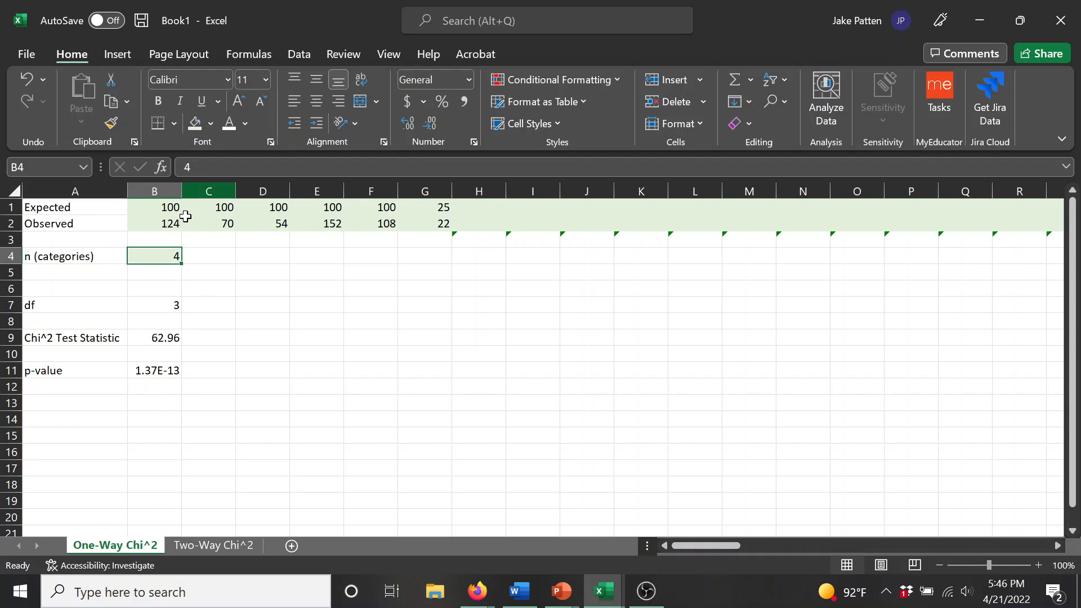
Step: Fill the output cells B7, B9 and B11 with the lightest theme orange
left_click(164, 305)
left_click(211, 124)
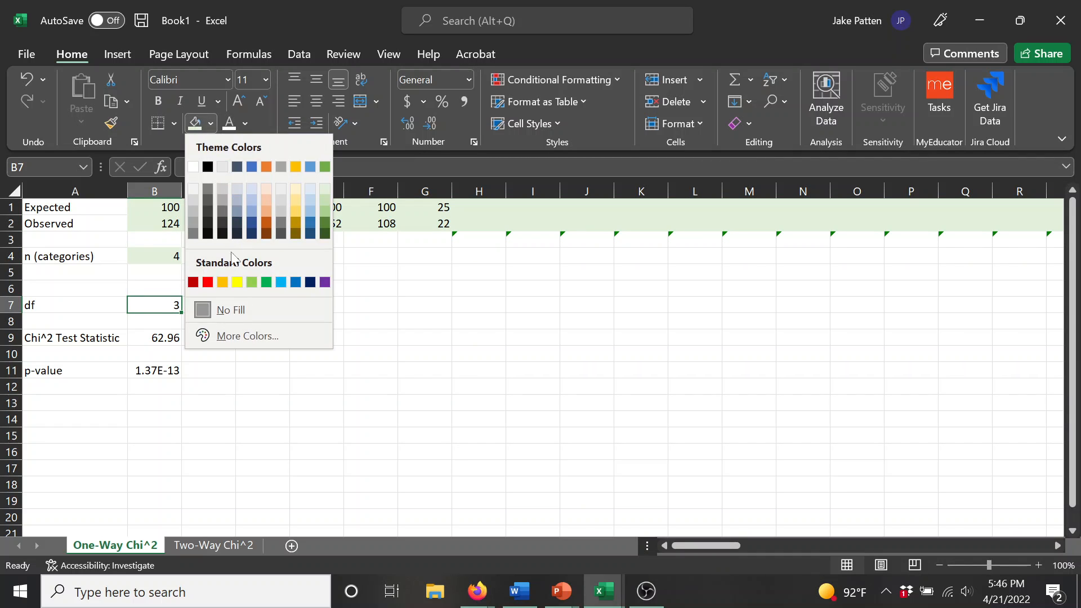
left_click(263, 188)
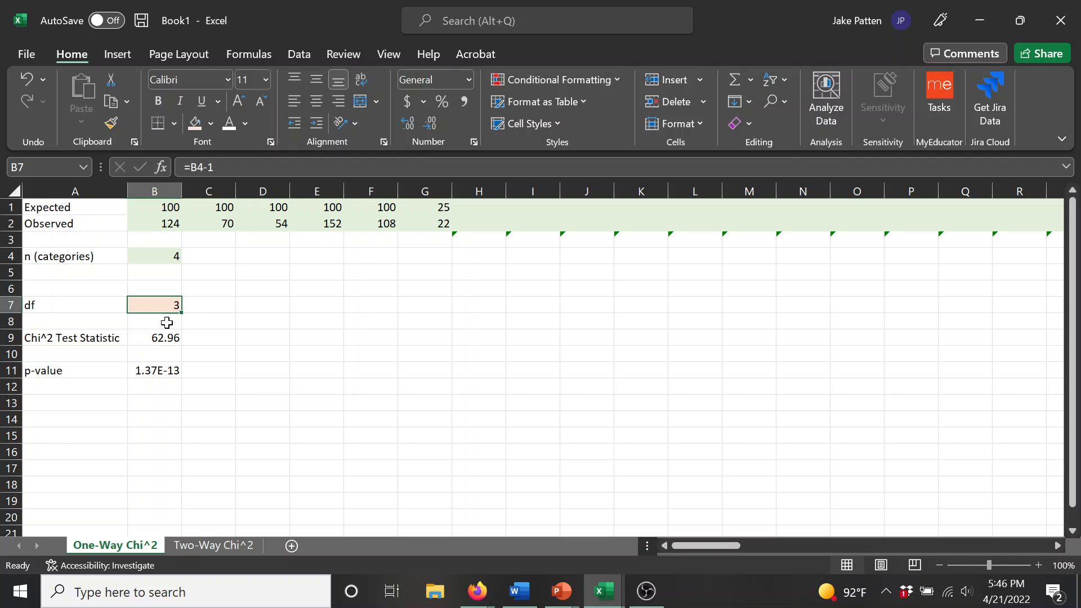
left_click(163, 340)
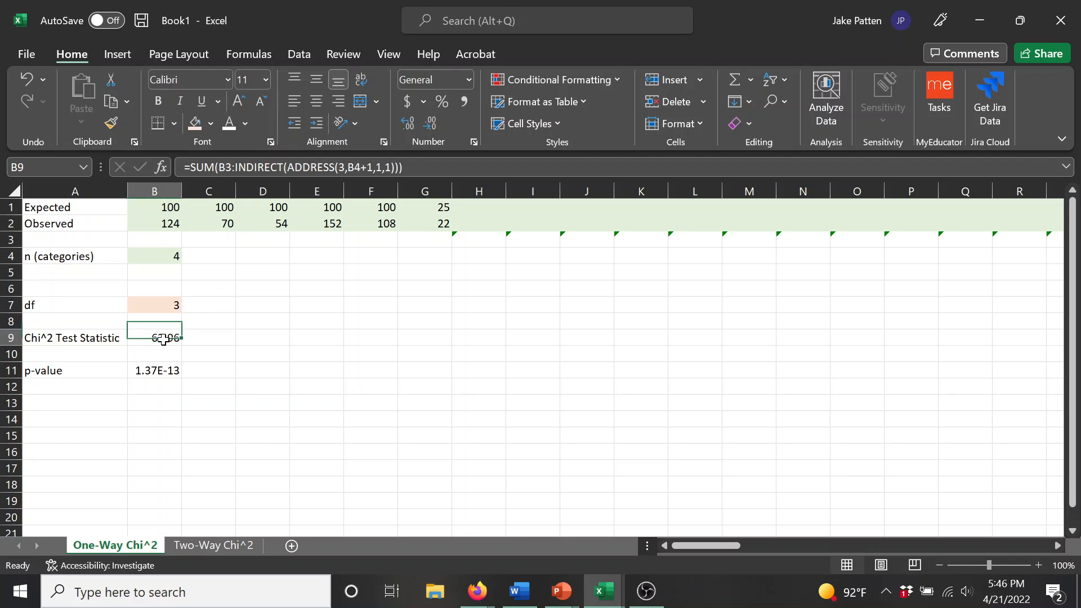
left_click(150, 371, "ctrl")
left_click(195, 122)
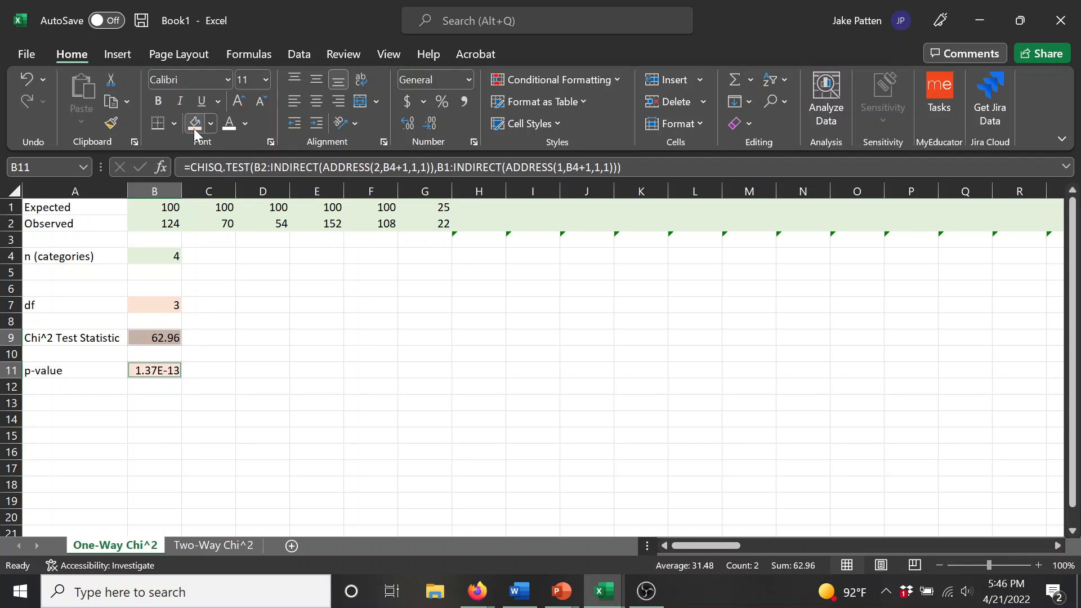
left_click(259, 354)
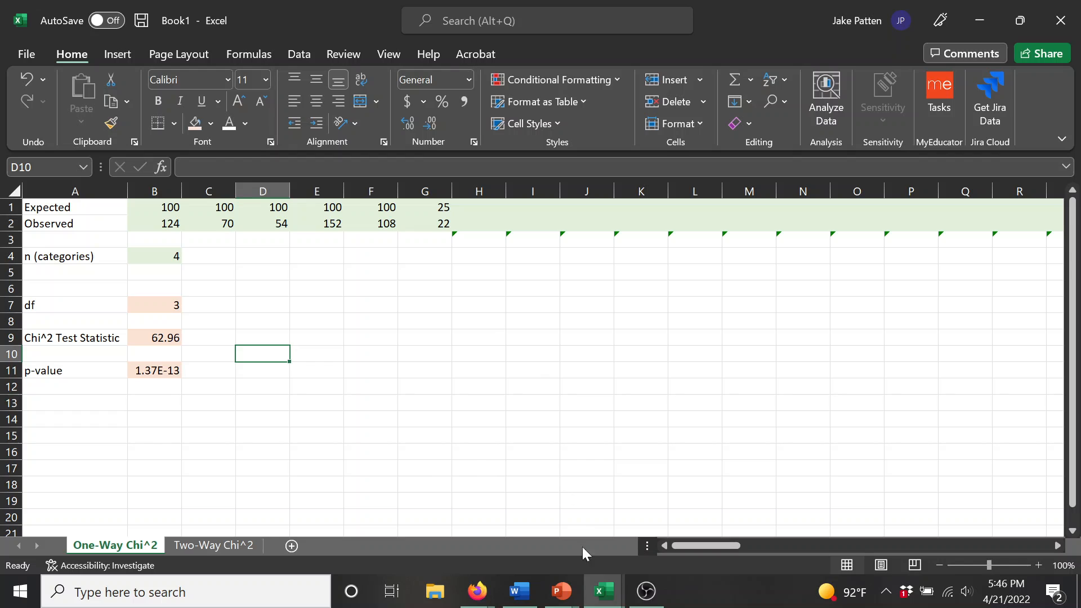
mouse_move(653, 598)
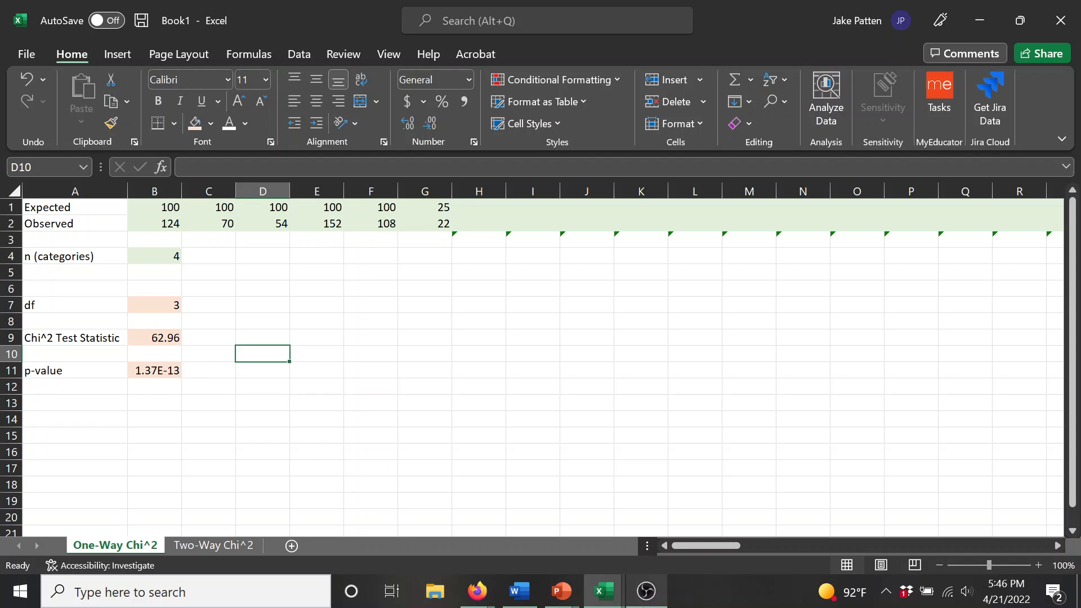
left_click(646, 591)
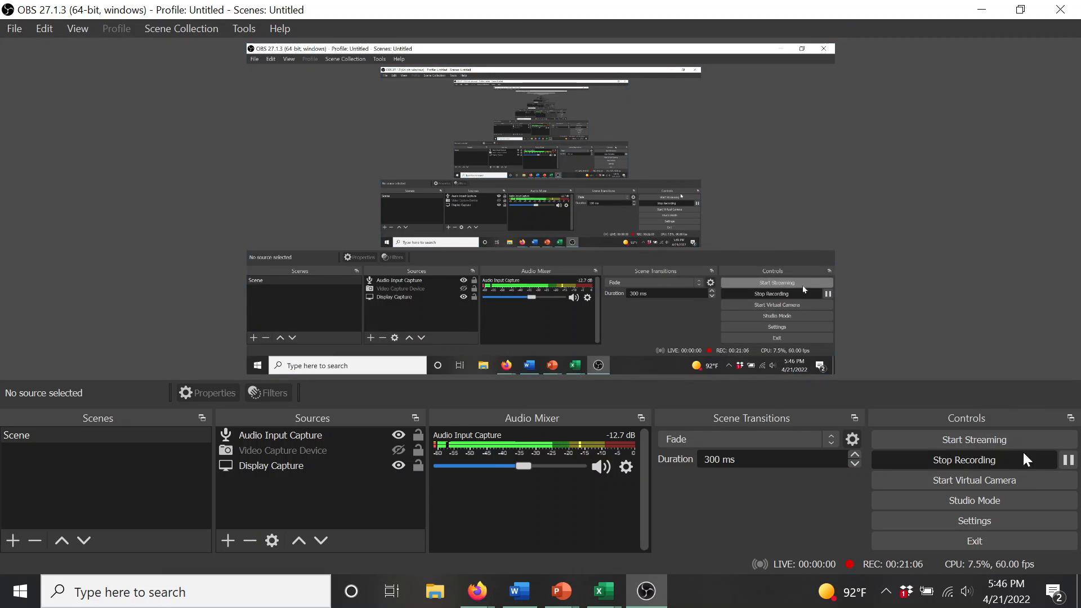